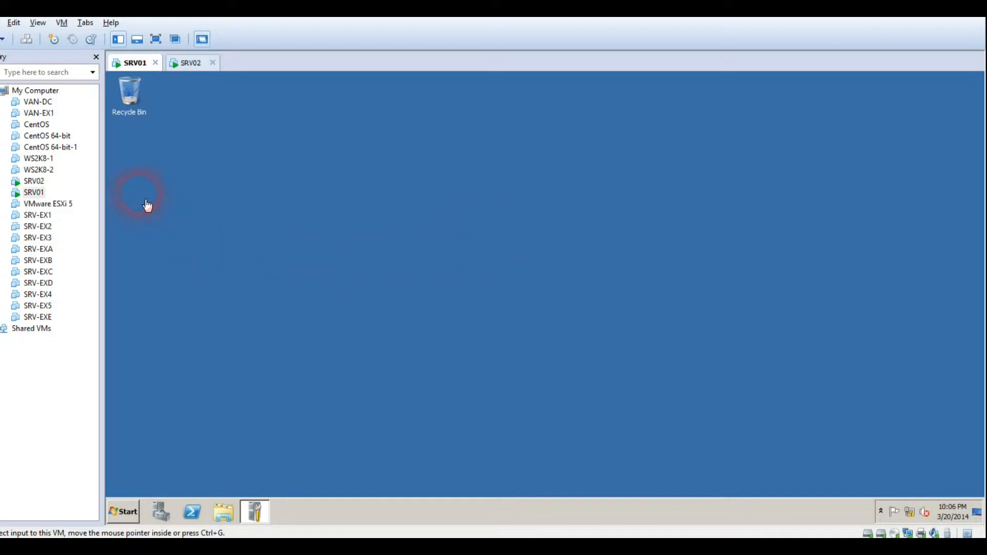
# Flip between the SRV02 and SRV01 virtual machines, ending on SRV01's desktop
pyautogui.click(190, 62)
pyautogui.click(132, 62)
pyautogui.click(191, 63)
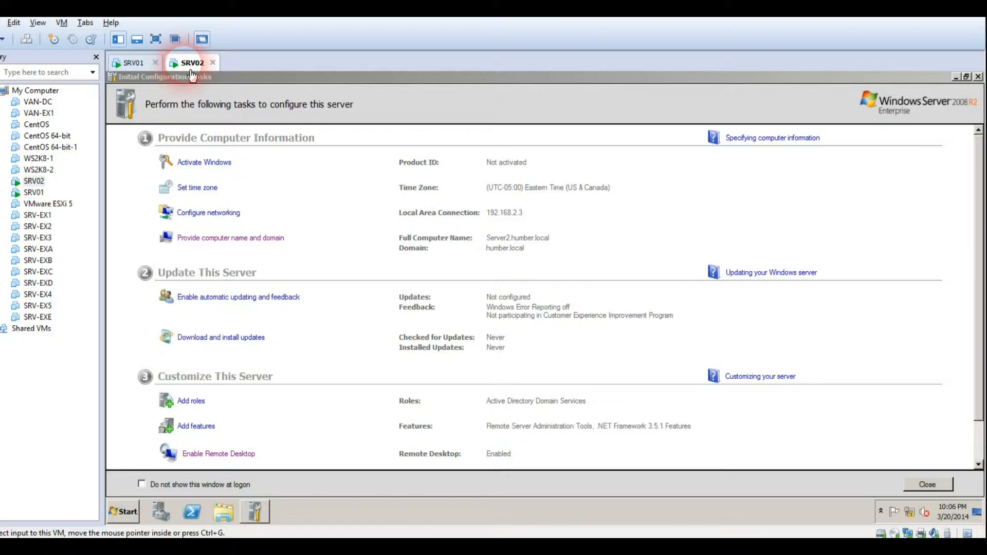
pyautogui.click(132, 63)
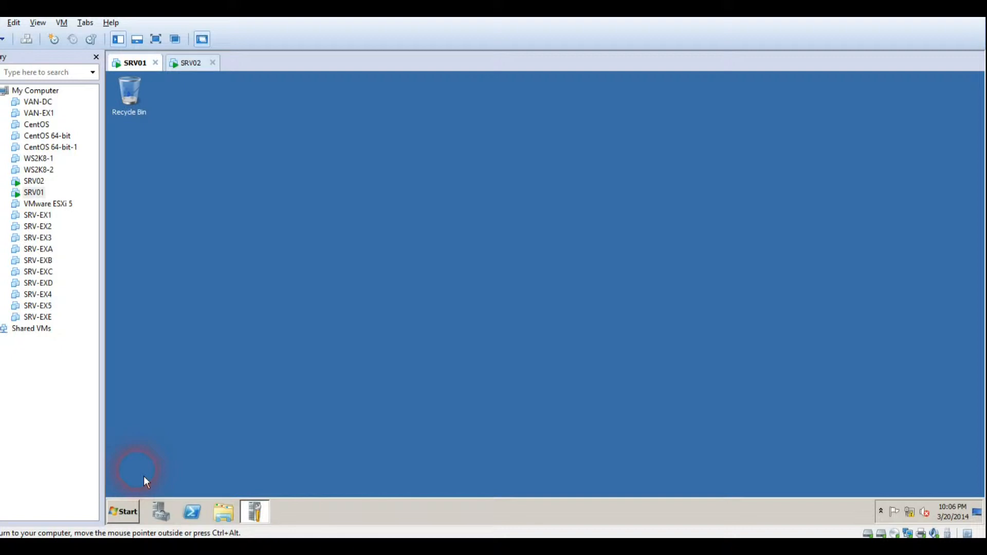
# Launch Active Directory Users and Computers from Administrative Tools on SRV01
pyautogui.click(135, 522)
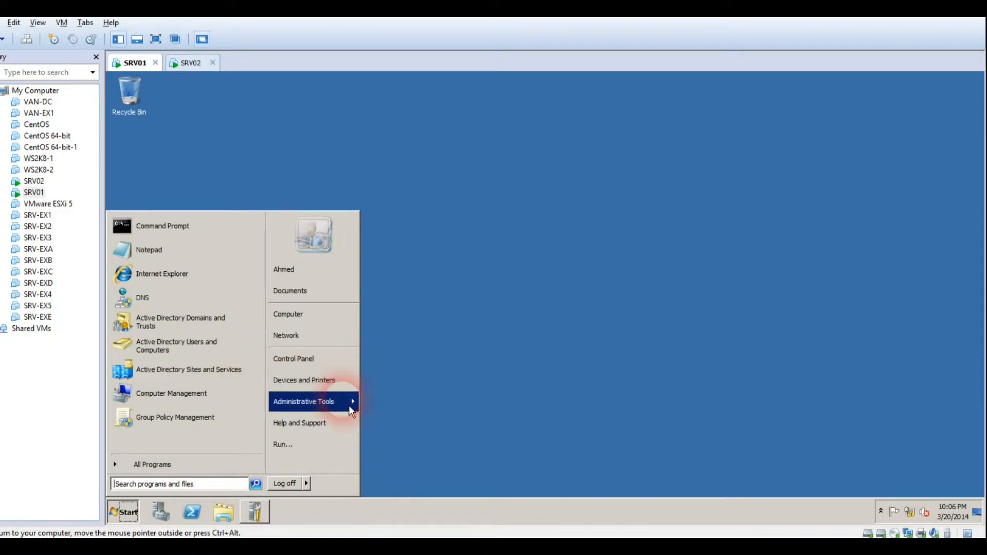
pyautogui.moveTo(349, 406)
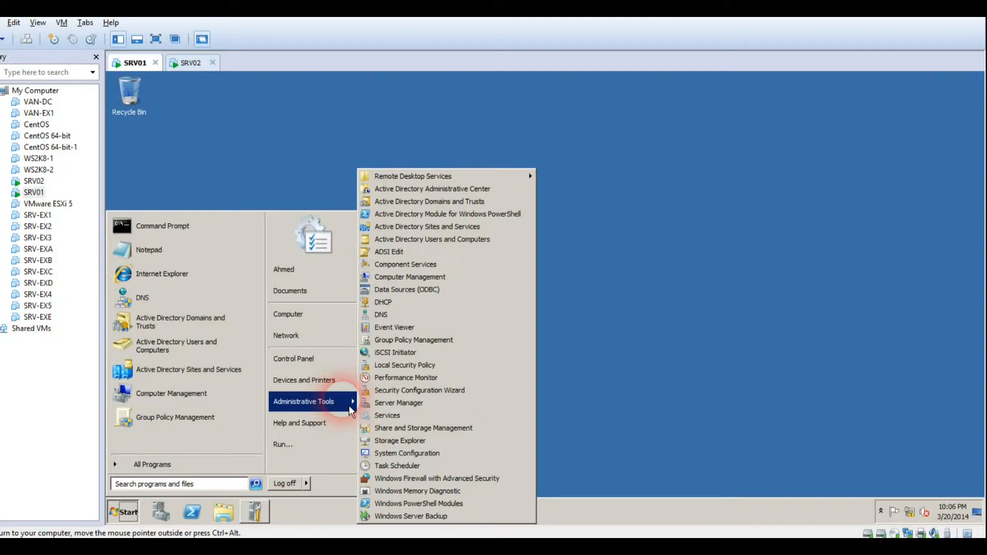
pyautogui.click(468, 248)
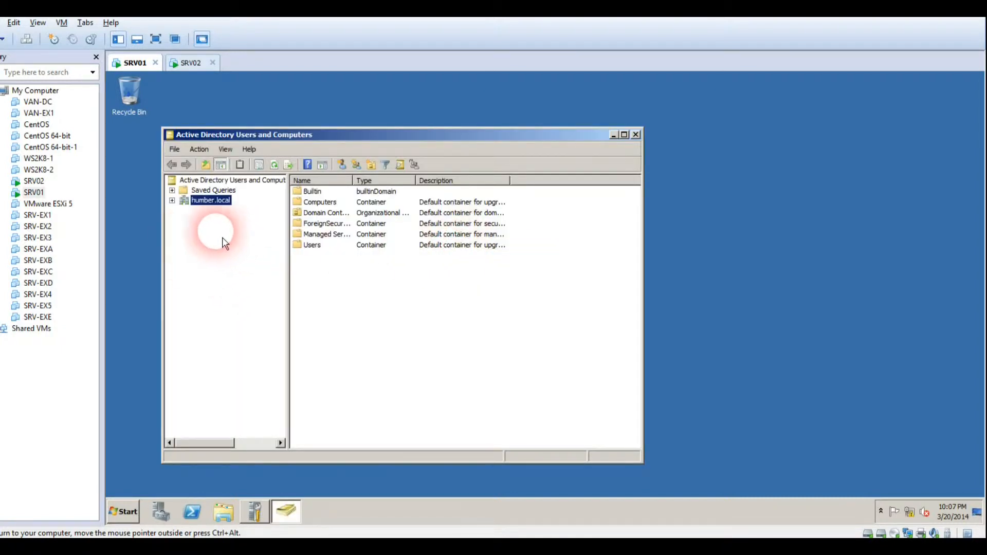
# Expand humber.local to reveal Builtin, Computers, Users and its other containers
pyautogui.click(172, 200)
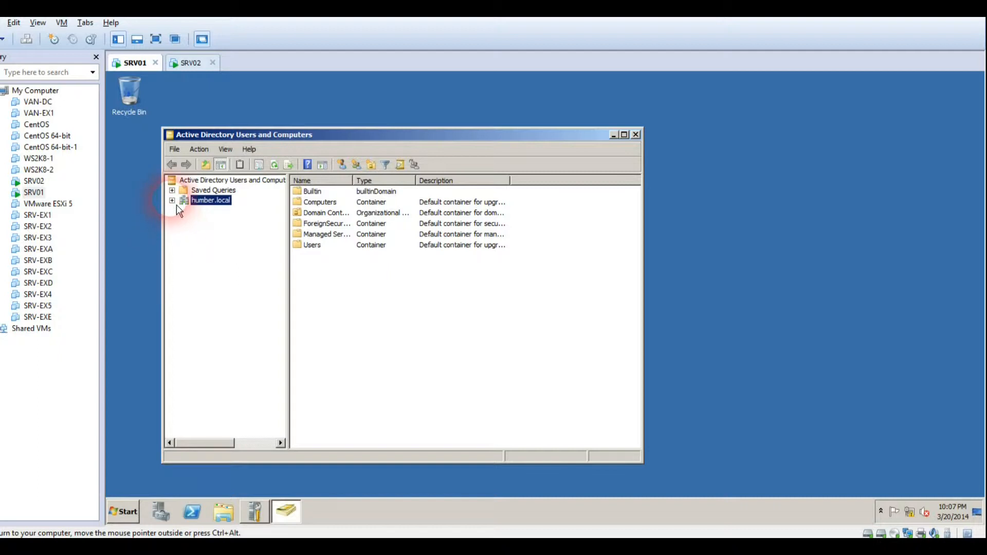
pyautogui.rightClick(207, 201)
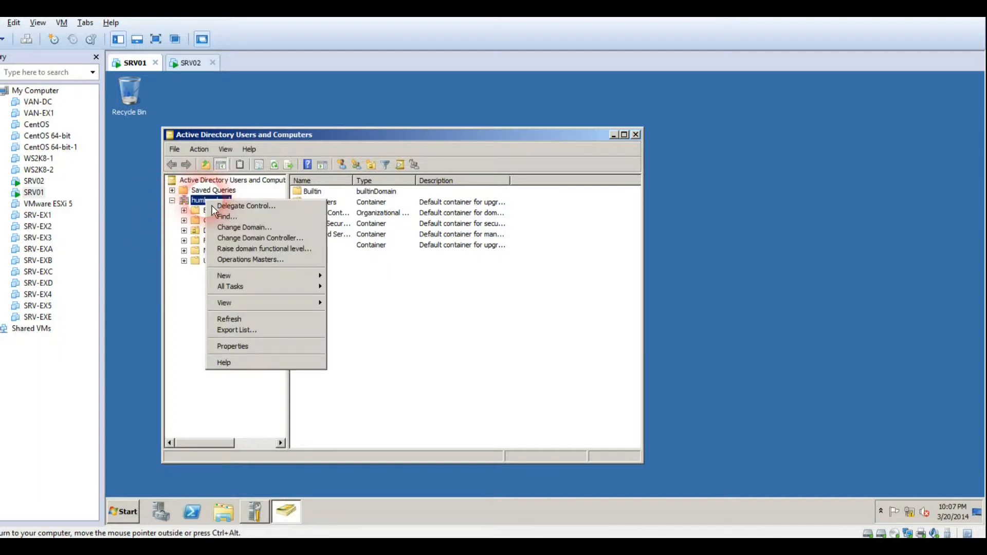
pyautogui.click(207, 208)
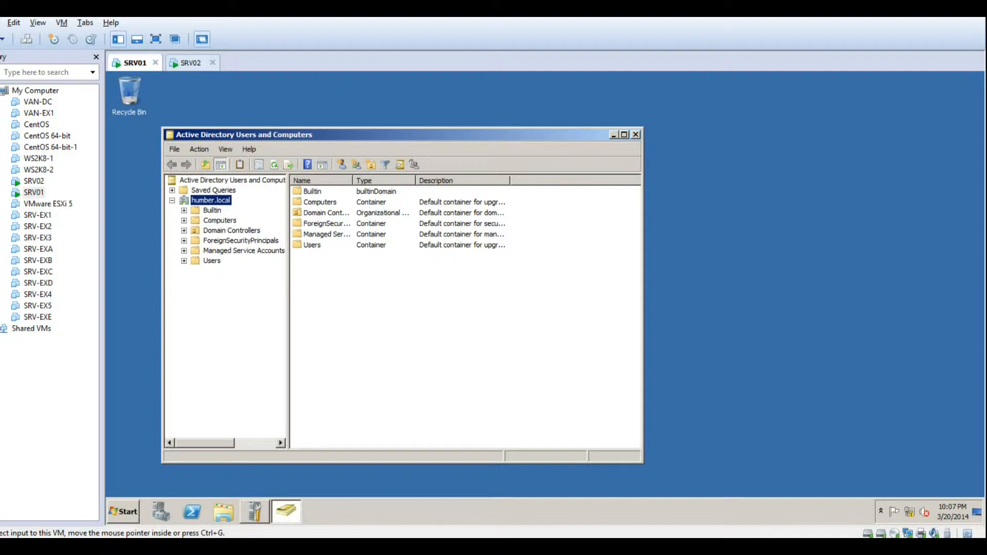
pyautogui.click(252, 198)
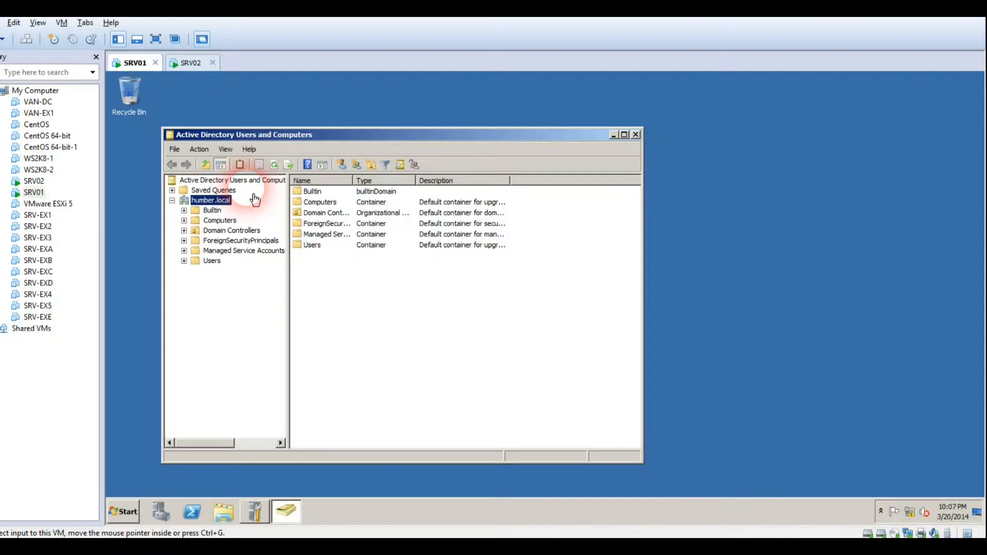
# Create a new organizational unit named Technical1 under humber.local
pyautogui.rightClick(206, 201)
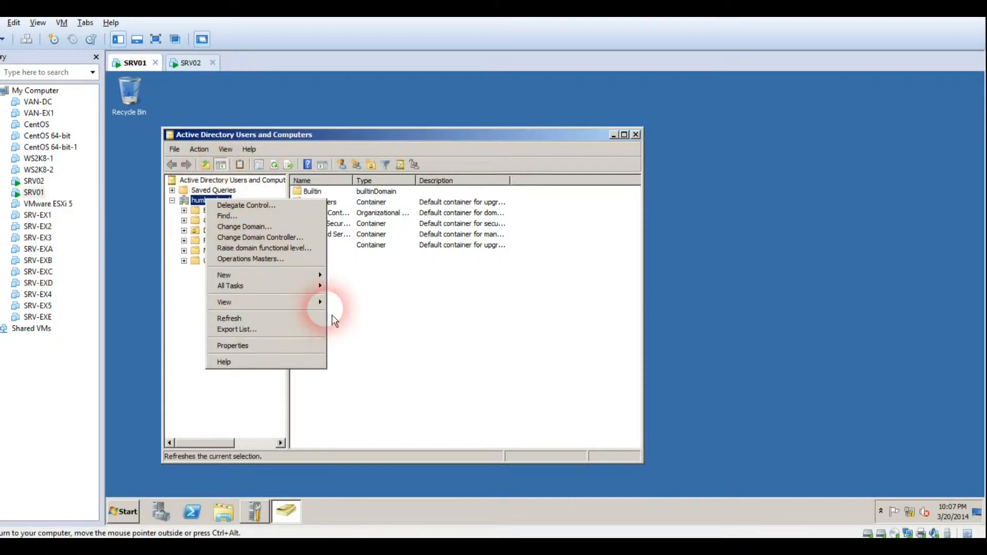
pyautogui.moveTo(322, 275)
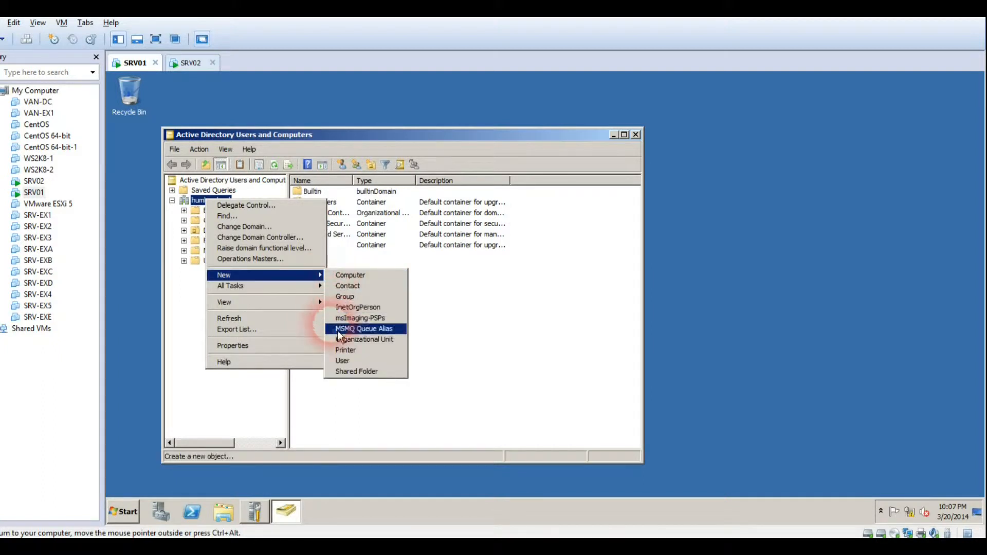
pyautogui.click(346, 341)
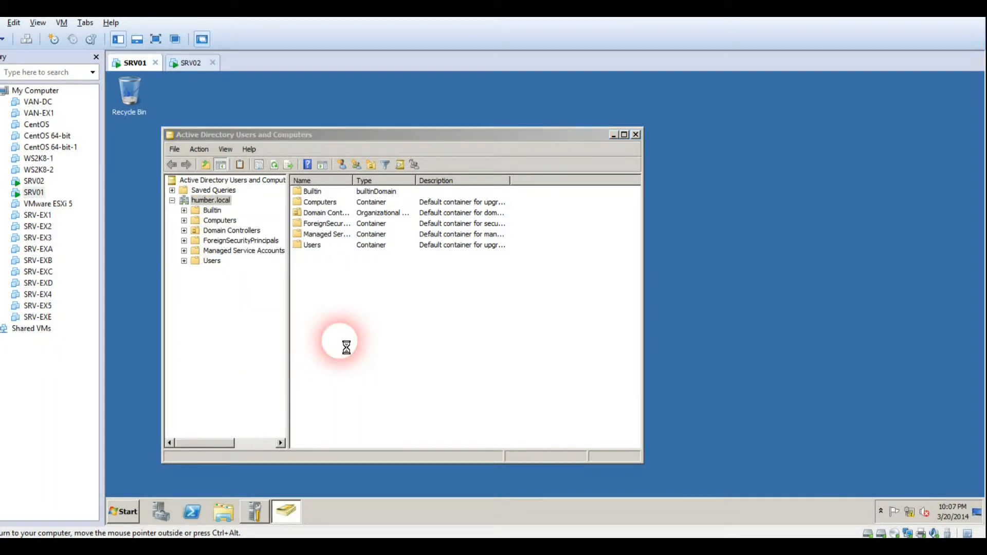
pyautogui.click(357, 352)
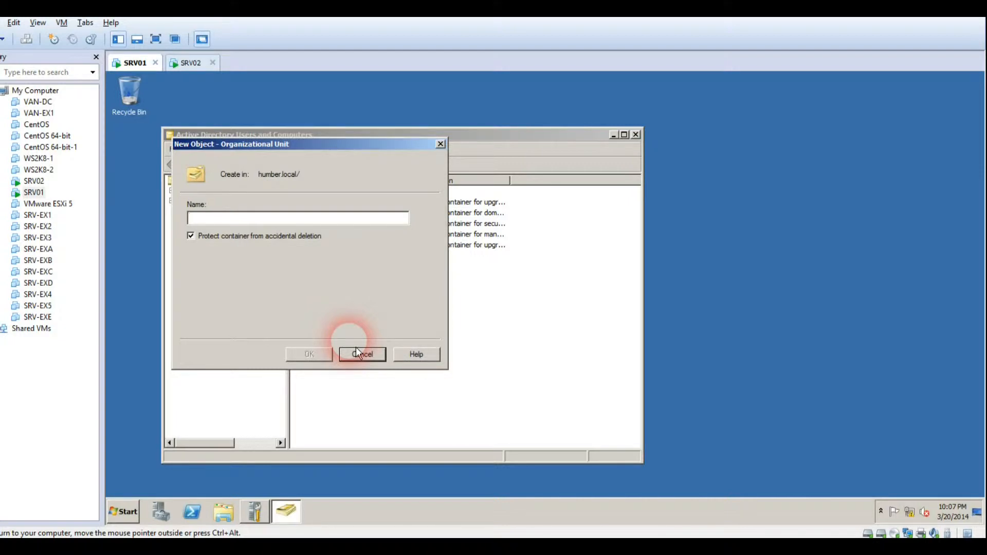
pyautogui.write('Global Mar')
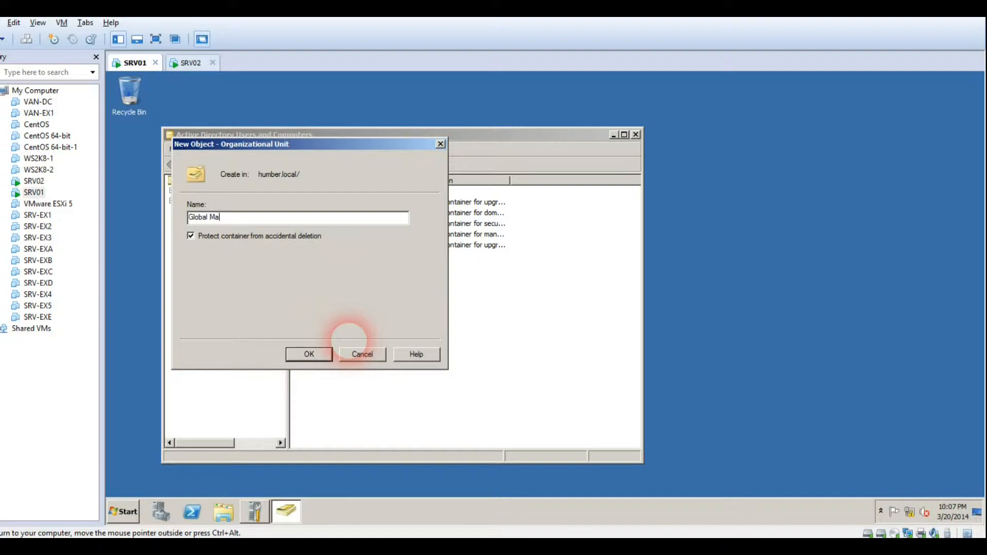
pyautogui.press('BackSpace')
pyautogui.press('BackSpace')
pyautogui.press('BackSpace')
pyautogui.press('BackSpace')
pyautogui.press('BackSpace')
pyautogui.press('BackSpace')
pyautogui.press('BackSpace')
pyautogui.press('BackSpace')
pyautogui.press('BackSpace')
pyautogui.press('BackSpace')
pyautogui.write('IT Depar')
pyautogui.press('BackSpace')
pyautogui.press('BackSpace')
pyautogui.press('BackSpace')
pyautogui.press('BackSpace')
pyautogui.press('BackSpace')
pyautogui.press('BackSpace')
pyautogui.press('BackSpace')
pyautogui.press('BackSpace')
pyautogui.write('Technical1')
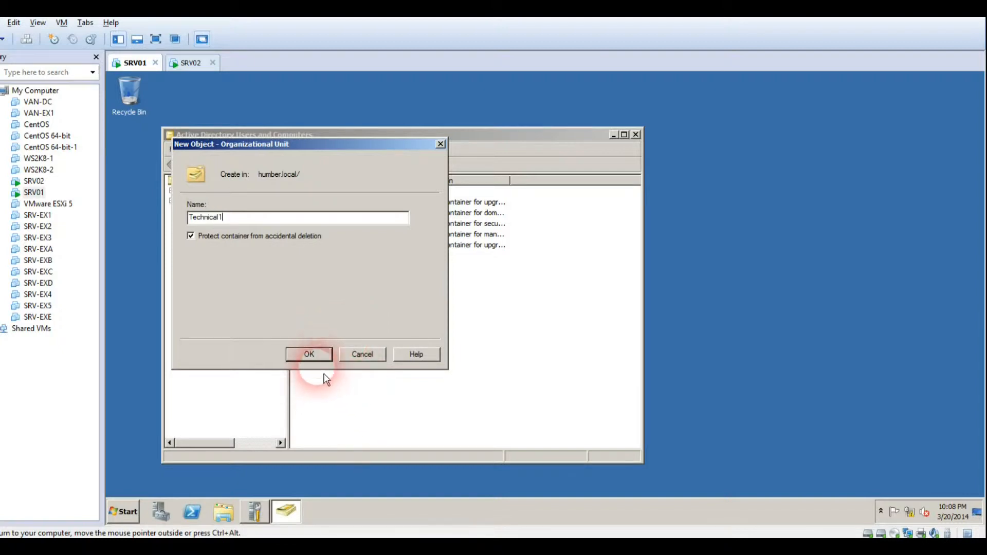
pyautogui.click(316, 358)
# Create a Technical2 organizational unit nested inside Technical1 and show it in the tree
pyautogui.click(222, 275)
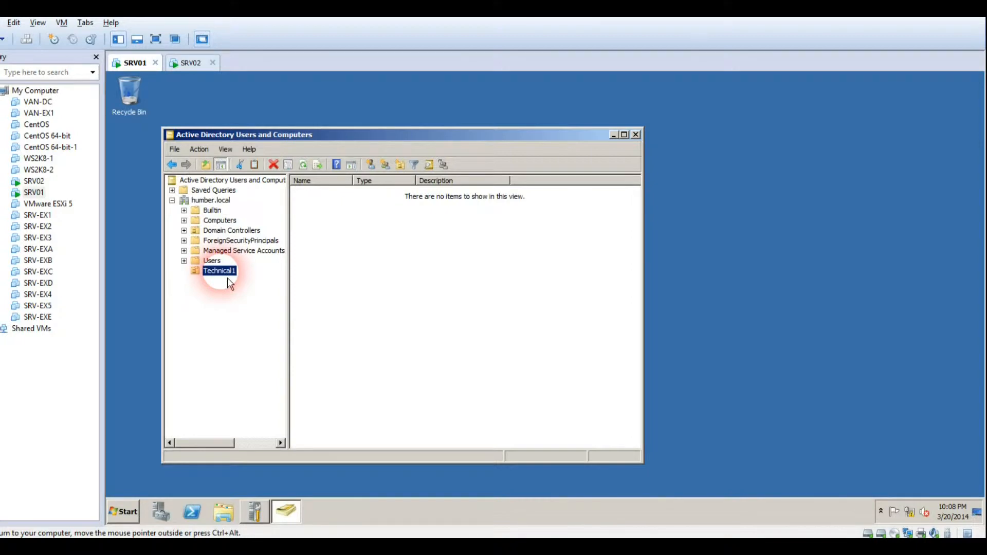
pyautogui.rightClick(196, 272)
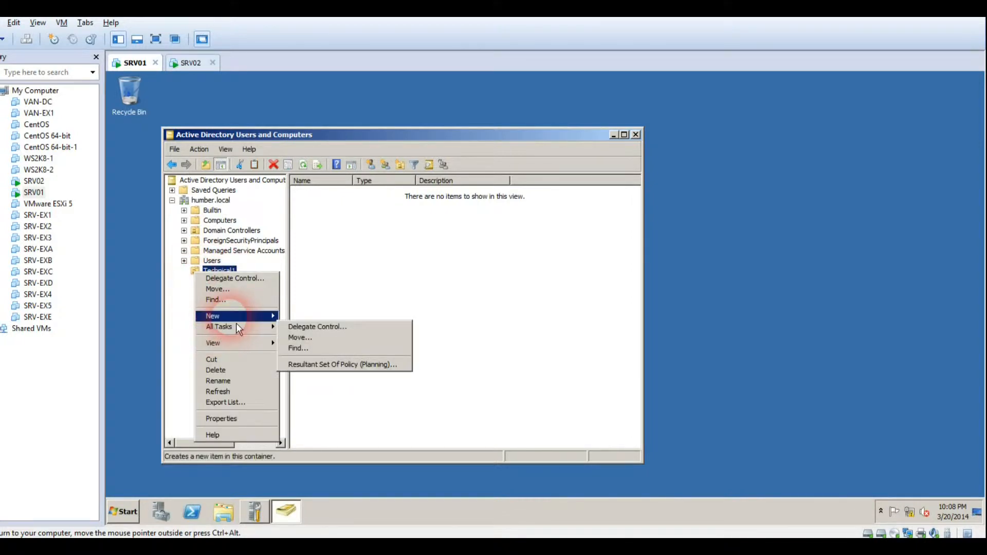
pyautogui.moveTo(236, 323)
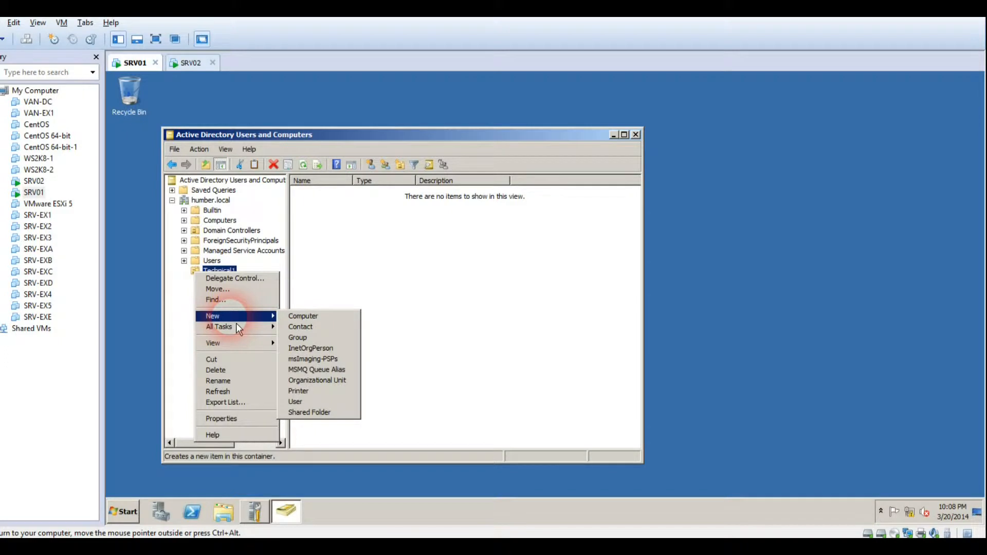
pyautogui.click(303, 383)
pyautogui.write('Technioc')
pyautogui.press('BackSpace')
pyautogui.press('BackSpace')
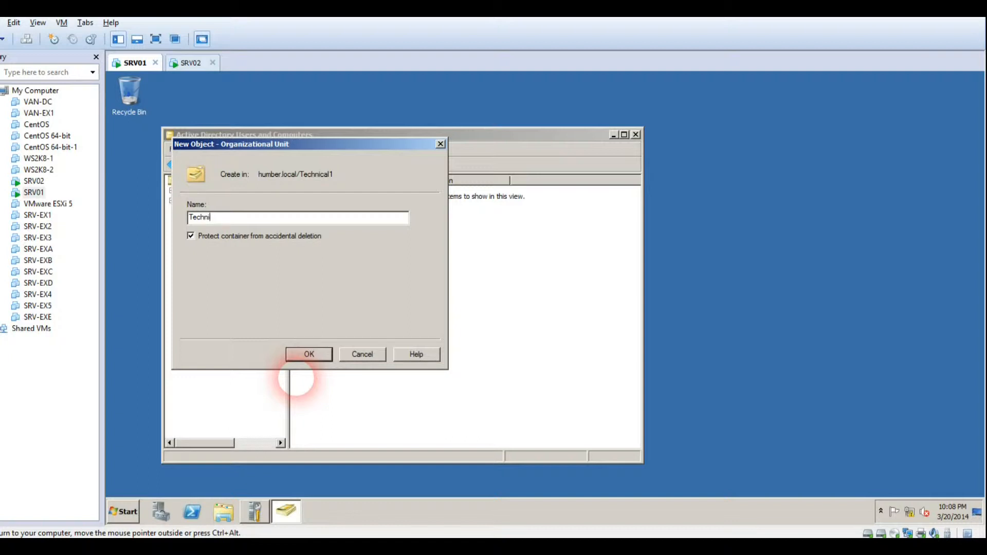
pyautogui.write('cal2')
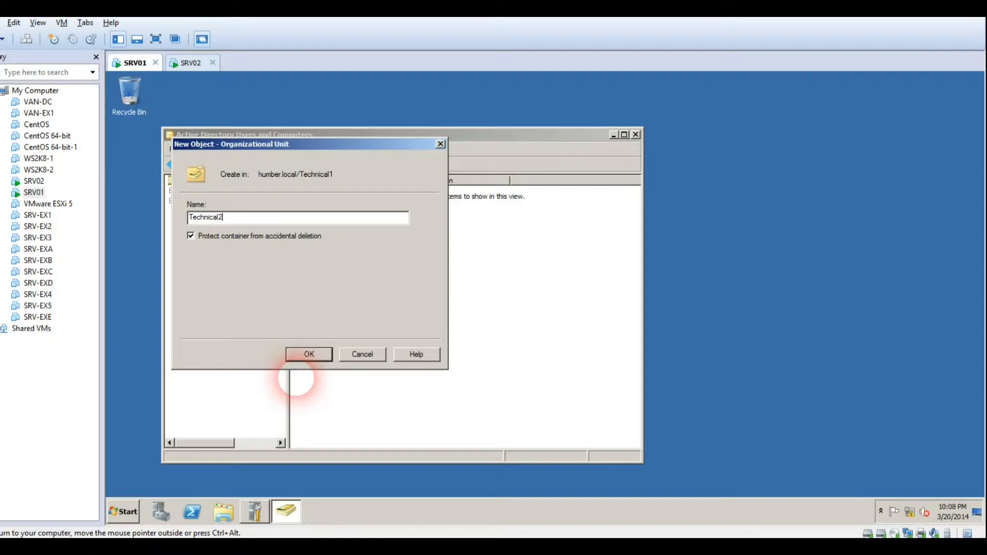
pyautogui.click(311, 354)
pyautogui.click(208, 280)
pyautogui.click(208, 275)
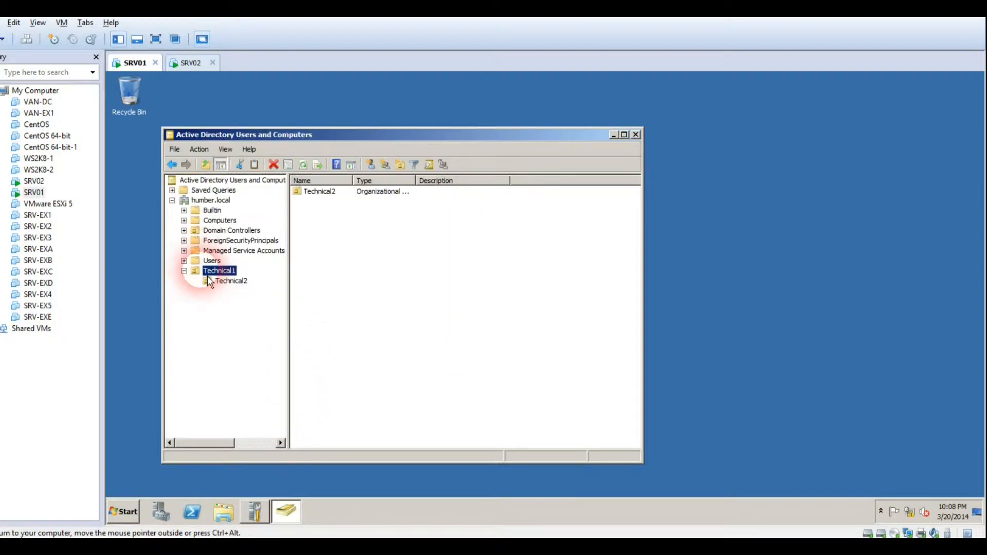
# Start a new user in Technical1 named User1 with logon user1, dismissing the name-in-use warning
pyautogui.rightClick(208, 276)
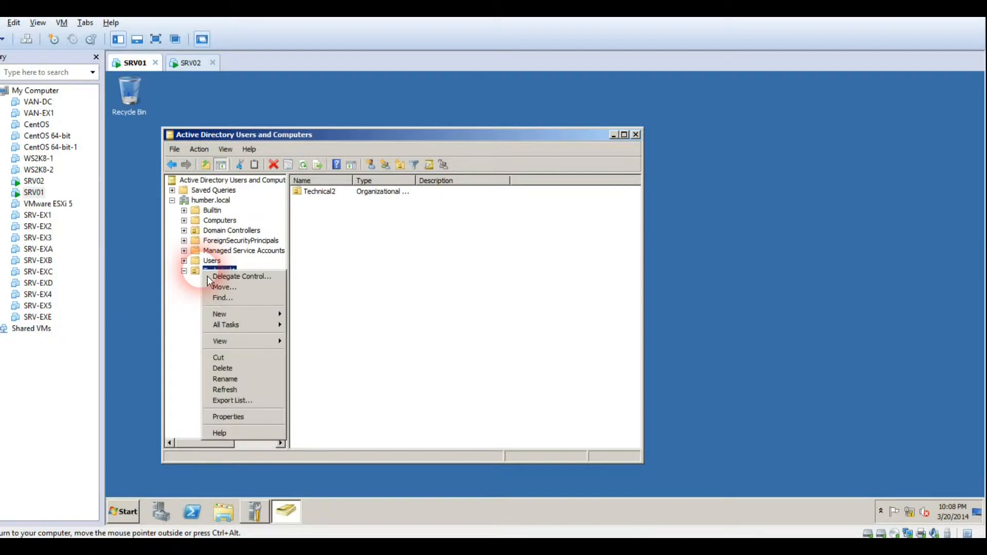
pyautogui.click(242, 315)
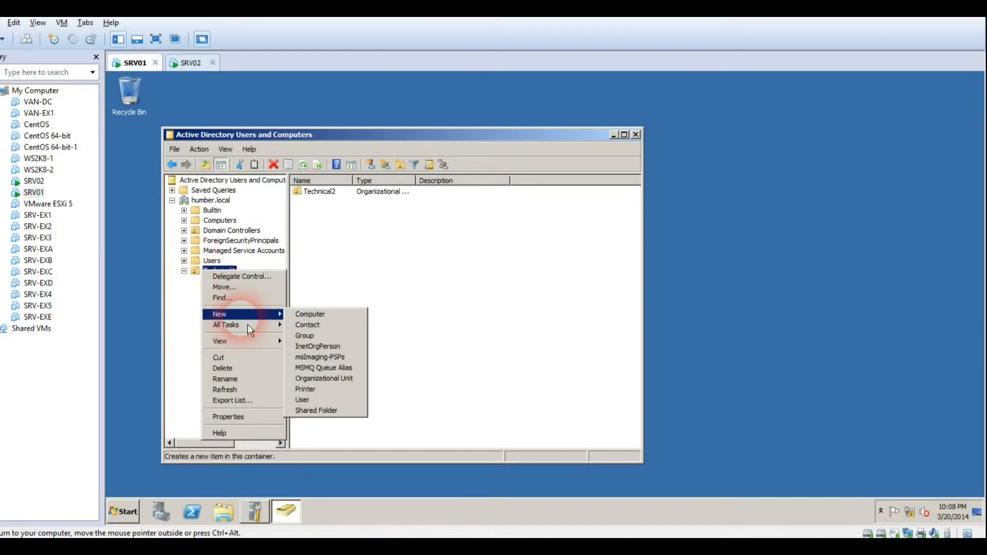
pyautogui.click(343, 405)
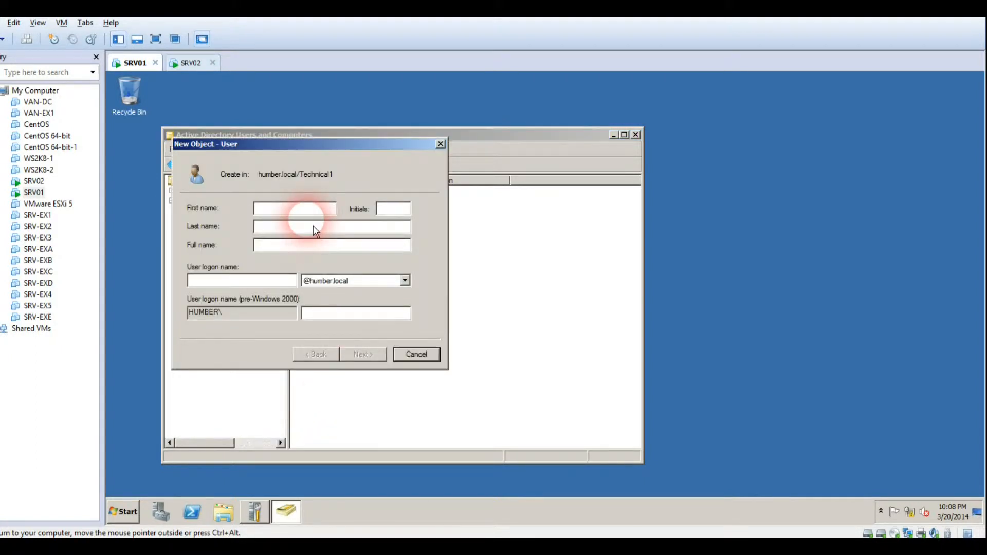
pyautogui.write('User1')
pyautogui.press('Tab')
pyautogui.press('Tab')
pyautogui.press('Tab')
pyautogui.press('Tab')
pyautogui.write('user')
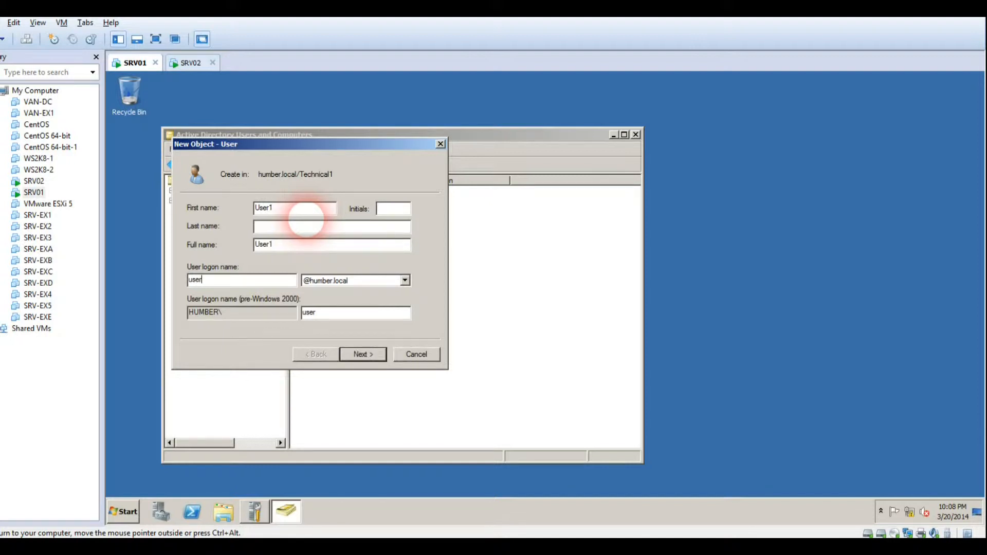
pyautogui.write('1')
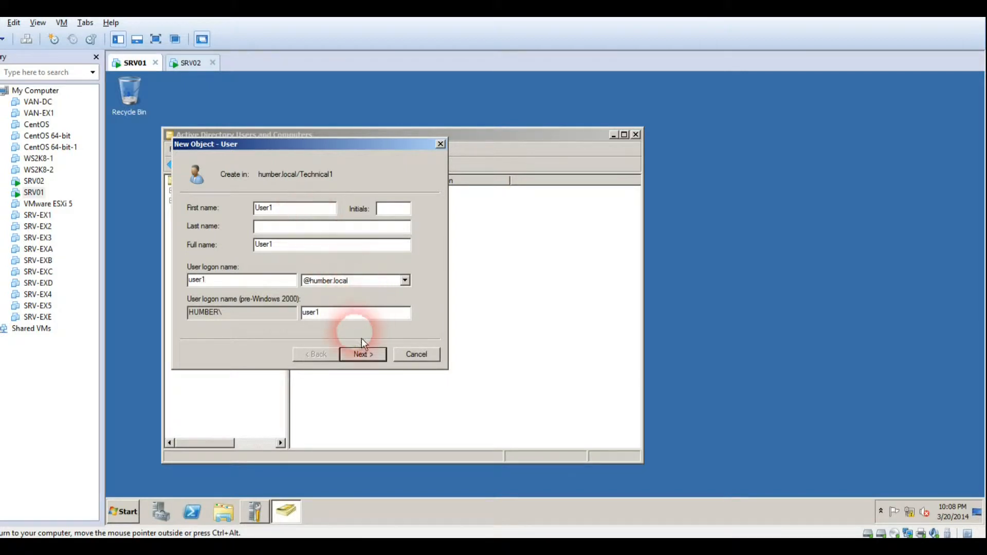
pyautogui.click(364, 354)
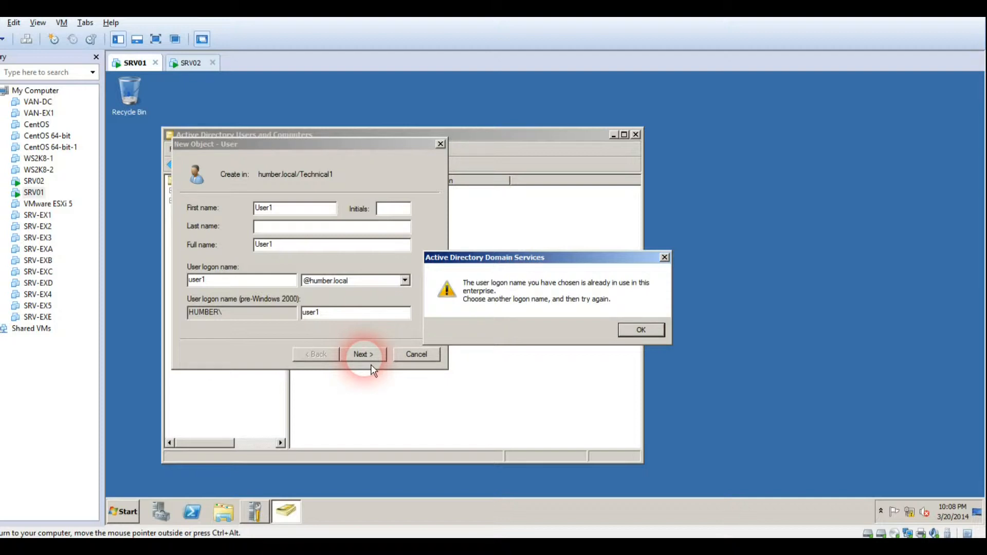
pyautogui.press('Return')
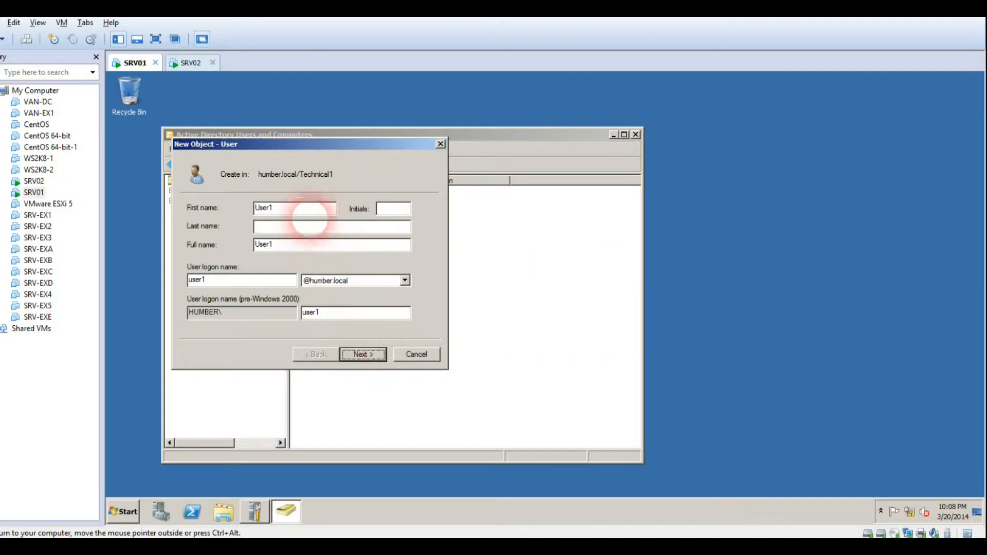
# Change the first name to UserT1 and the logon name to Usert1
pyautogui.click(316, 214)
pyautogui.press('Left')
pyautogui.write('T')
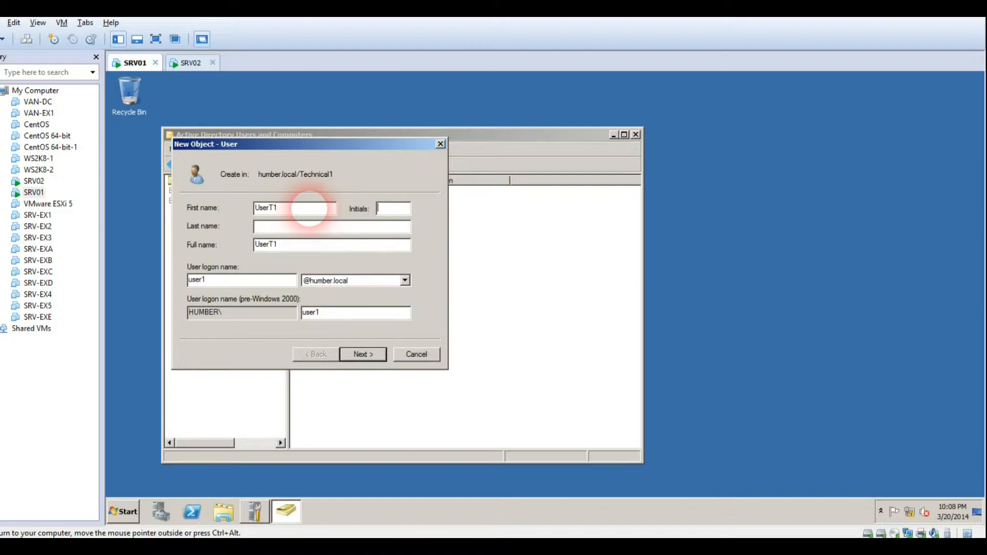
pyautogui.press('Tab')
pyautogui.press('Tab')
pyautogui.write('Use')
pyautogui.write('rt1')
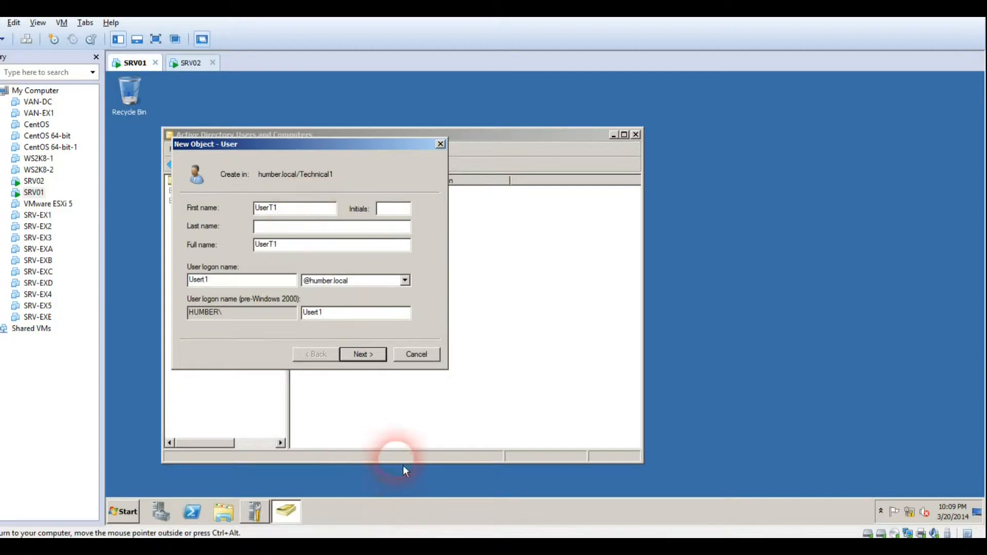
pyautogui.click(378, 357)
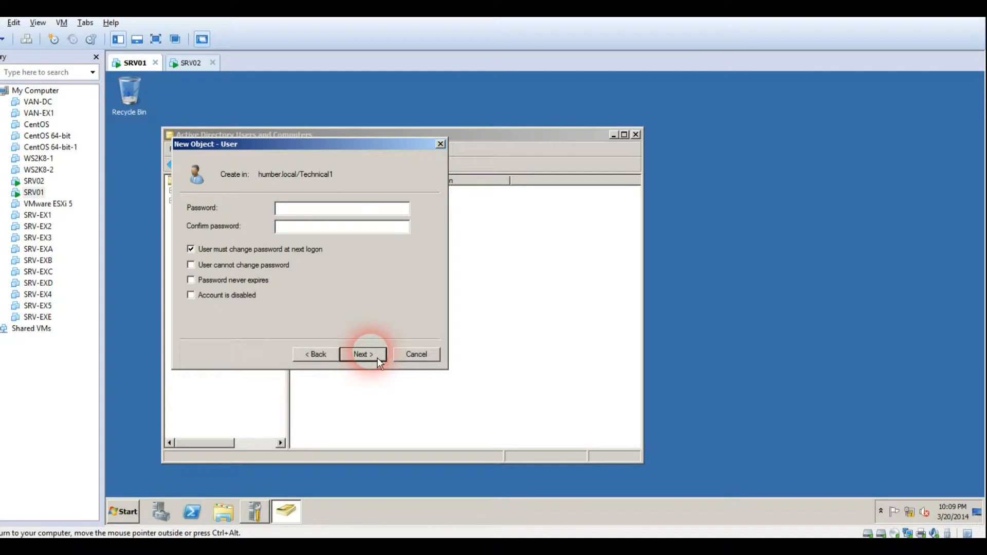
# Enter and confirm the user's password, clear must-change-at-next-logon, and finish creating the user
pyautogui.write('Pa$$w0rdPa$$w0rd')
pyautogui.press('Tab')
pyautogui.press('space')
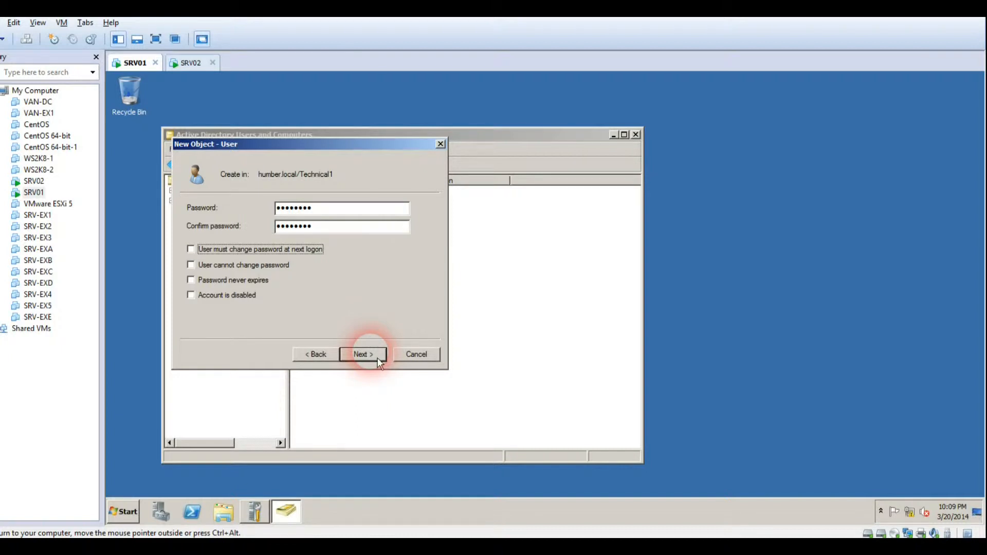
pyautogui.click(372, 362)
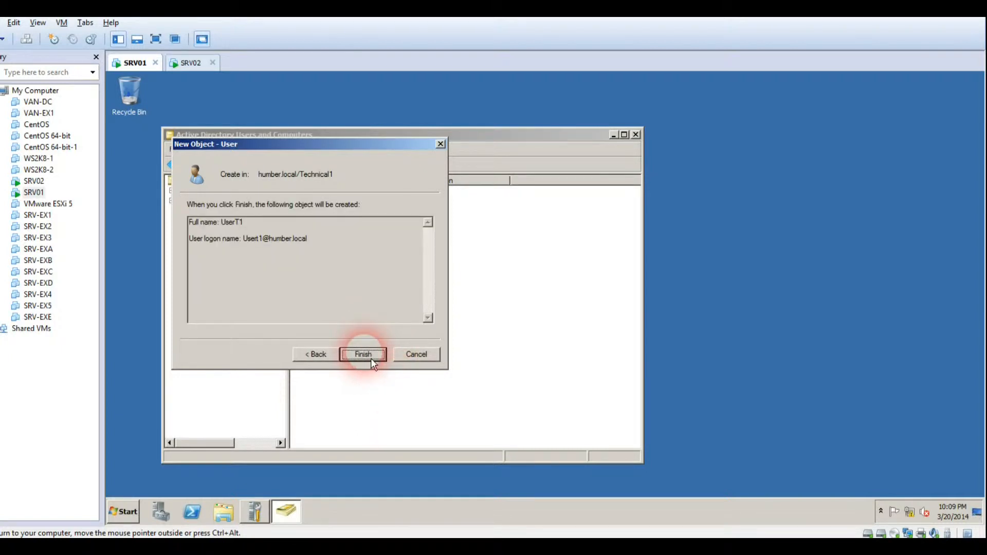
pyautogui.click(372, 361)
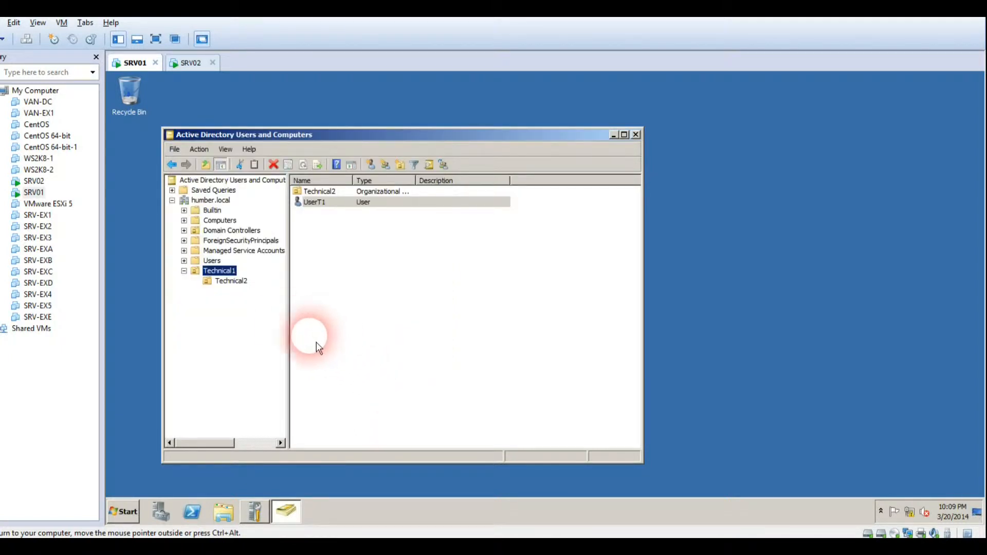
# Start a new user in Technical2 with first name UserT2 and logon name User2
pyautogui.click(246, 284)
pyautogui.rightClick(247, 286)
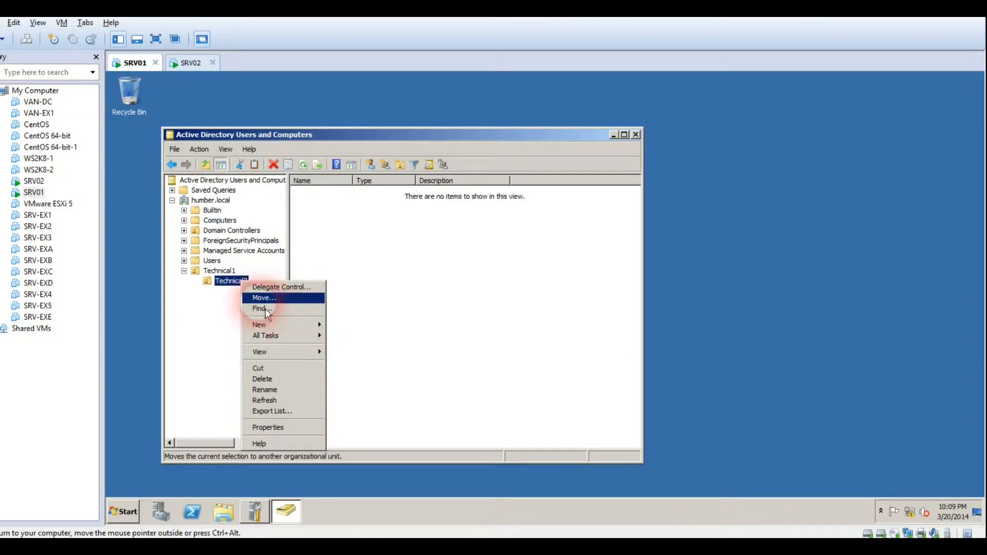
pyautogui.moveTo(287, 325)
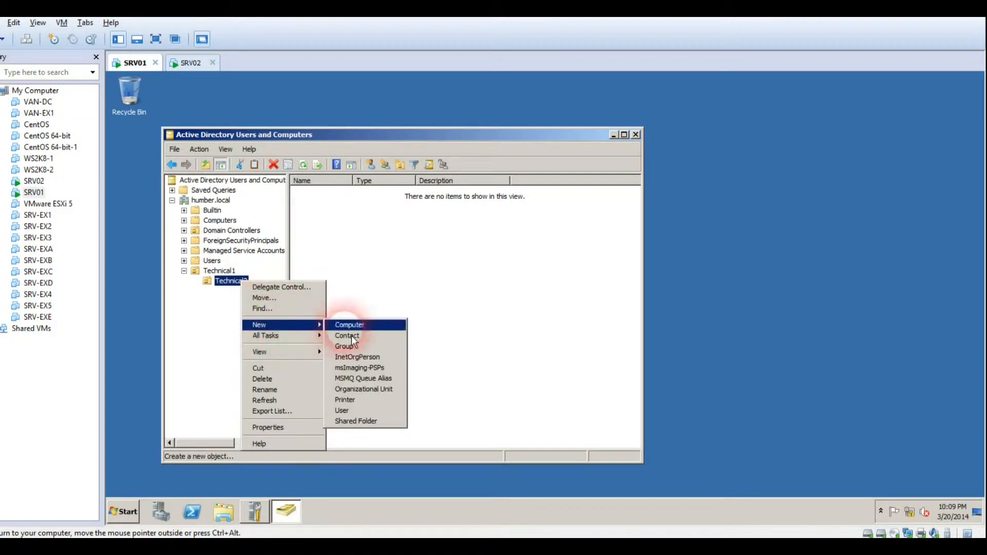
pyautogui.click(362, 411)
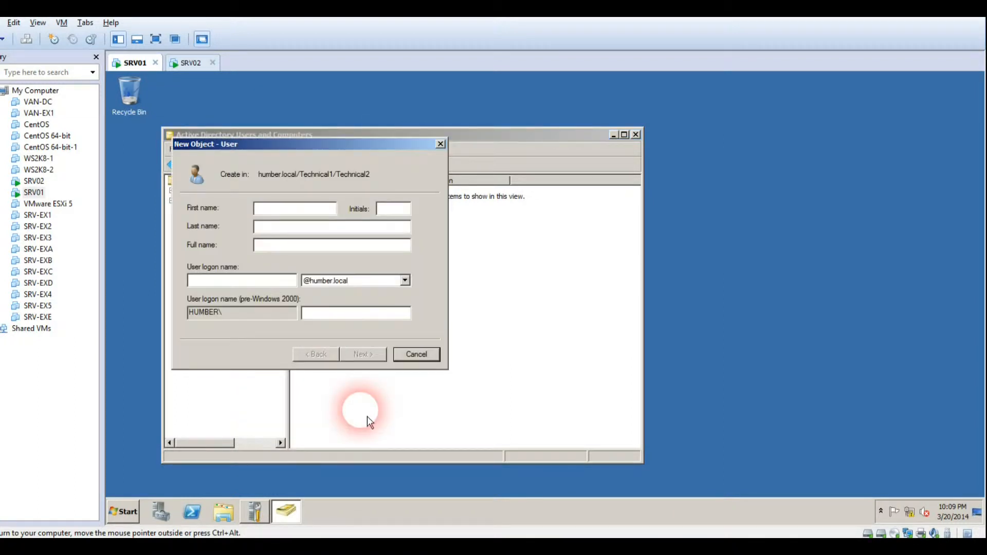
pyautogui.write('UserT2')
pyautogui.press('Tab')
pyautogui.press('Tab')
pyautogui.press('Tab')
pyautogui.press('Tab')
pyautogui.write('User2')
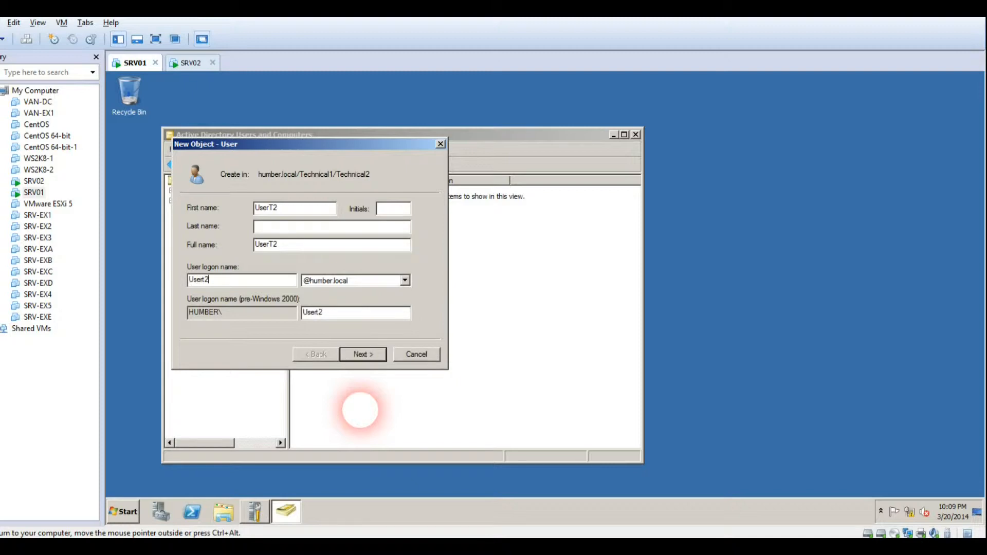
# Set UserT2's password and finish creating the user
pyautogui.click(363, 355)
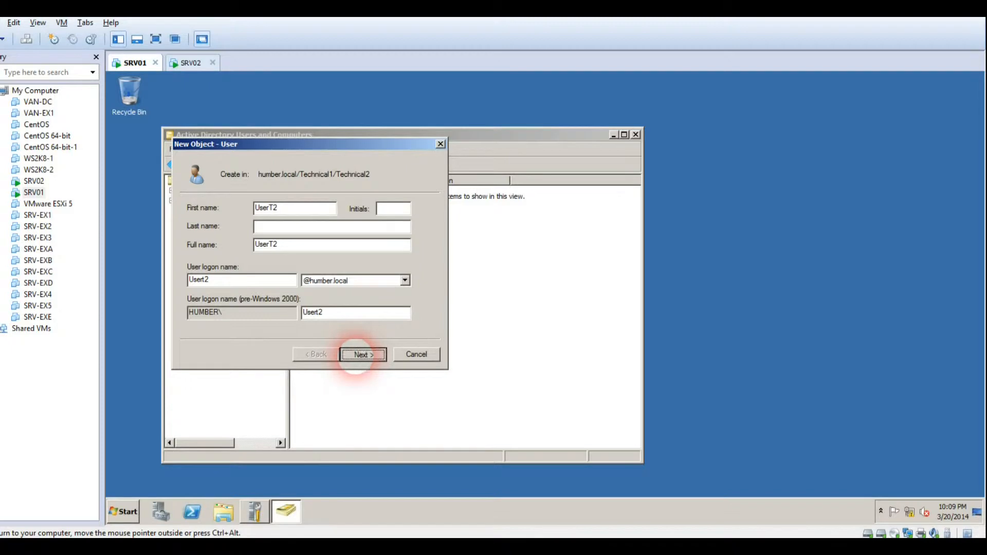
pyautogui.write('Pa$$w0rd')
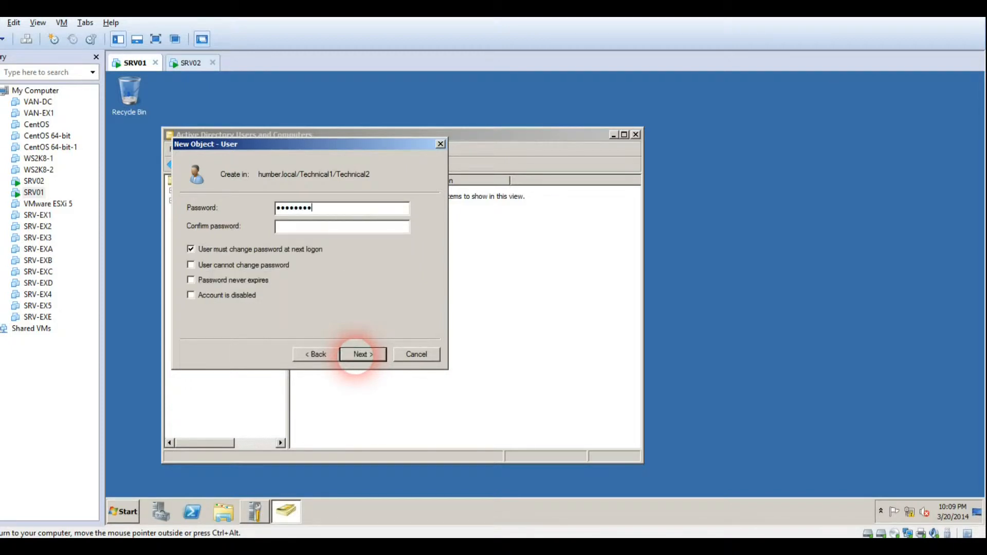
pyautogui.press('BackSpace')
pyautogui.press('BackSpace')
pyautogui.press('BackSpace')
pyautogui.press('BackSpace')
pyautogui.press('BackSpace')
pyautogui.press('BackSpace')
pyautogui.press('BackSpace')
pyautogui.press('BackSpace')
pyautogui.write('Pa$$')
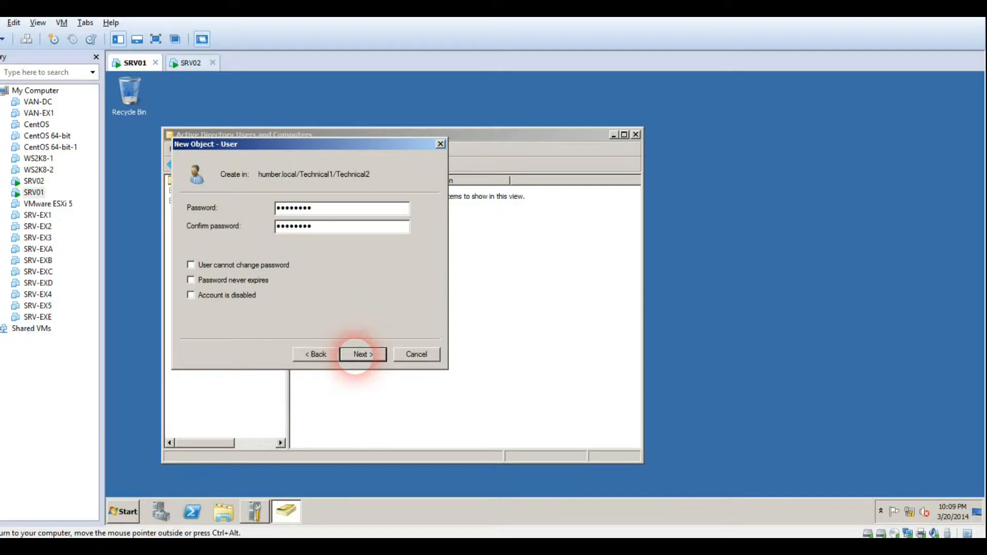
pyautogui.click(362, 356)
pyautogui.click(363, 356)
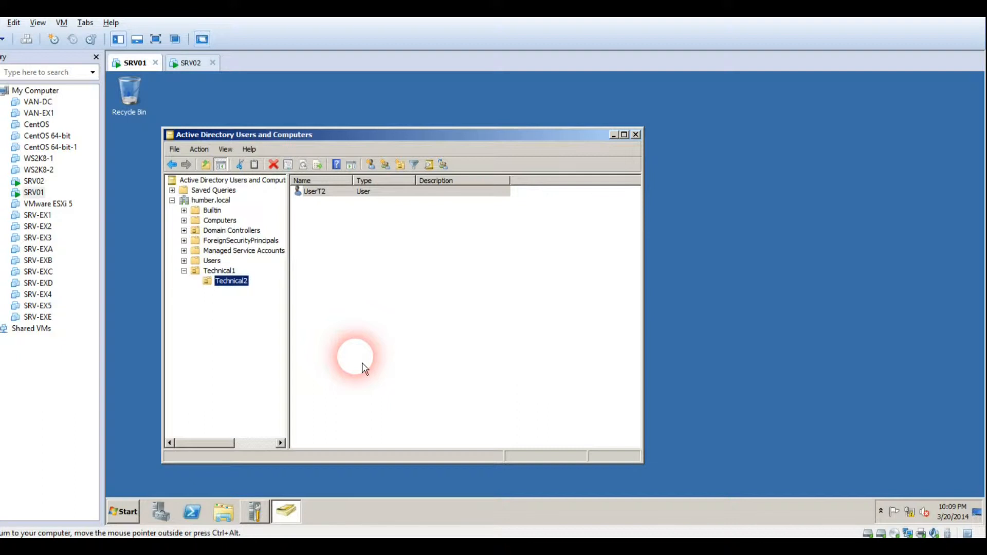
# Browse Technical1 and Technical2 to confirm UserT2 sits in Technical2, then open Start > Administrative Tools
pyautogui.click(226, 272)
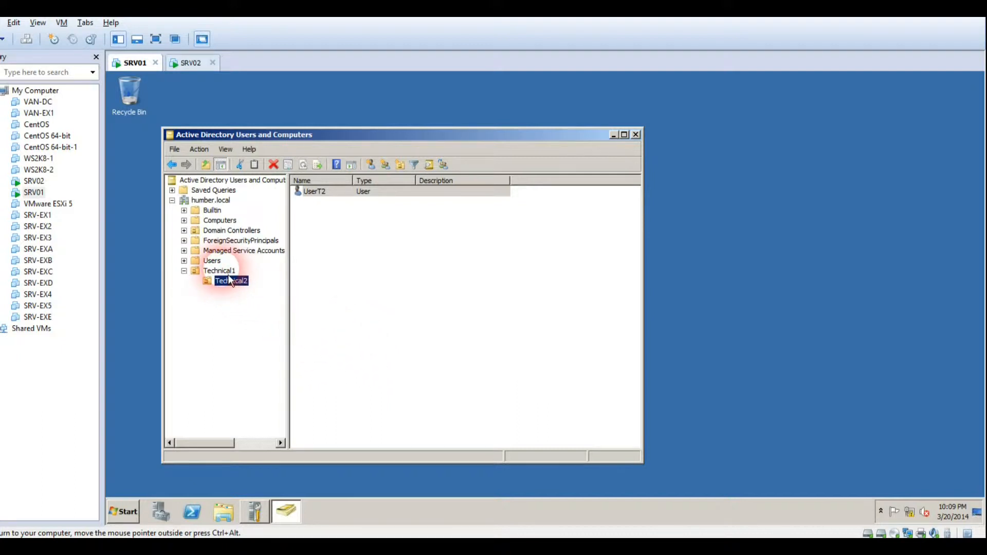
pyautogui.click(229, 283)
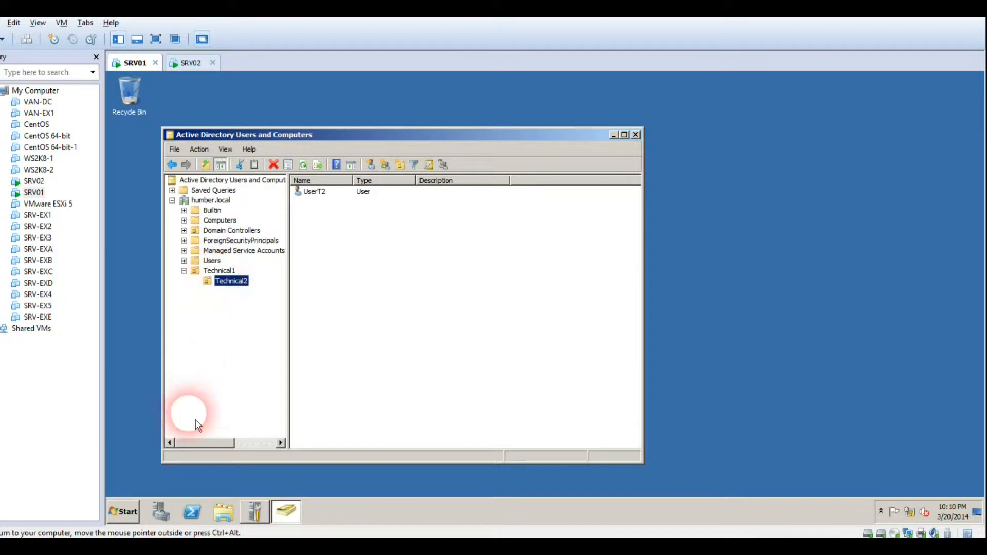
pyautogui.click(138, 517)
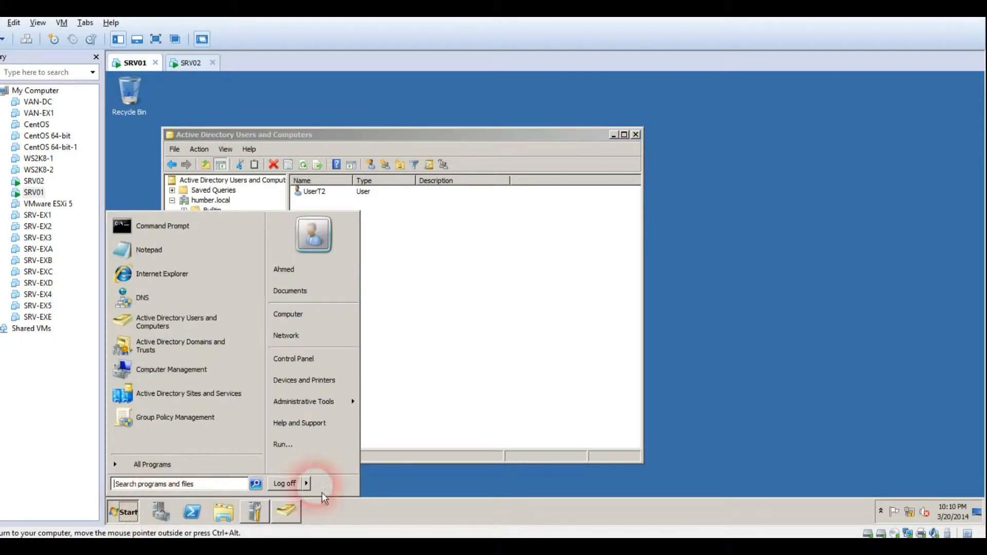
pyautogui.moveTo(334, 410)
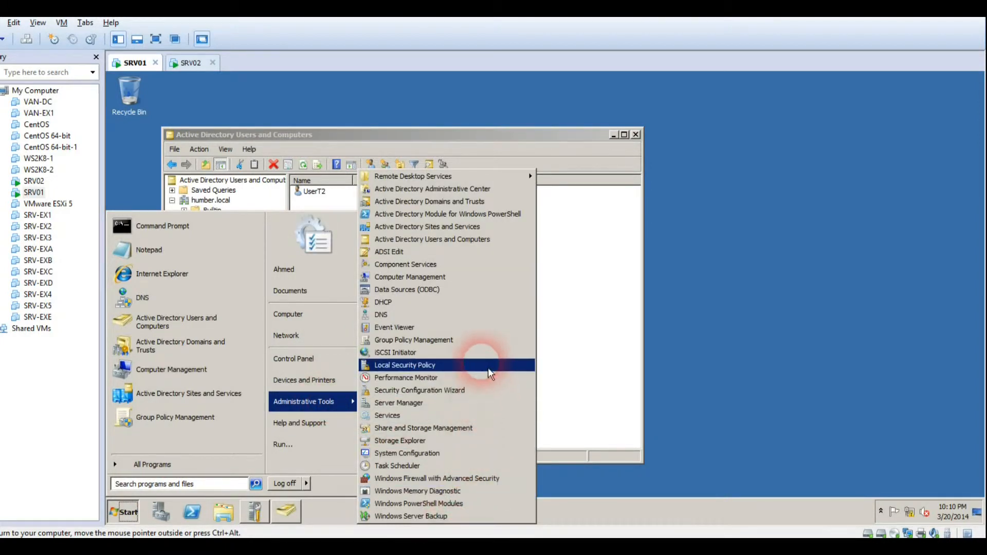
# Launch Group Policy Management, expand humber.local, and view Technical1's and Technical2's linked GPOs
pyautogui.click(478, 341)
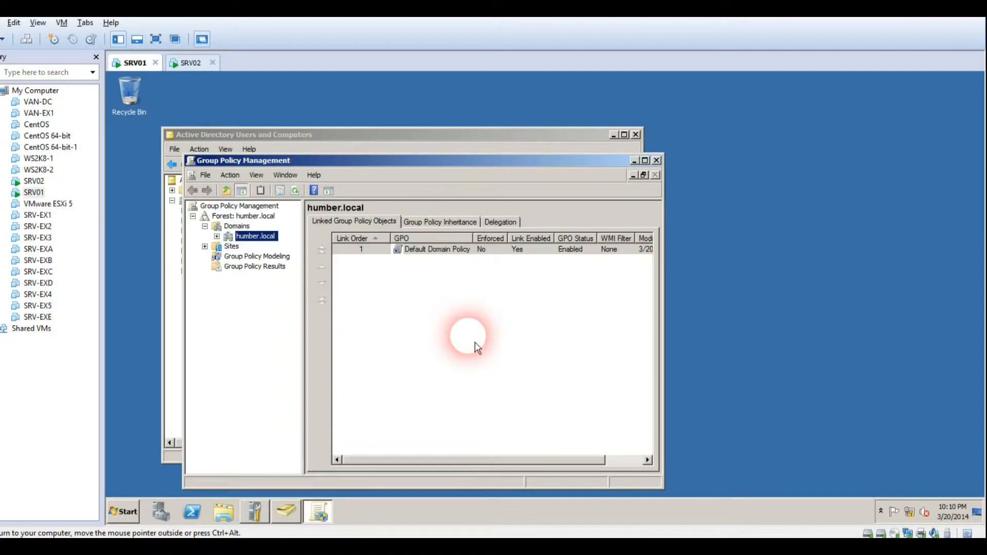
pyautogui.moveTo(476, 163); pyautogui.dragTo(590, 129)
pyautogui.click(377, 206)
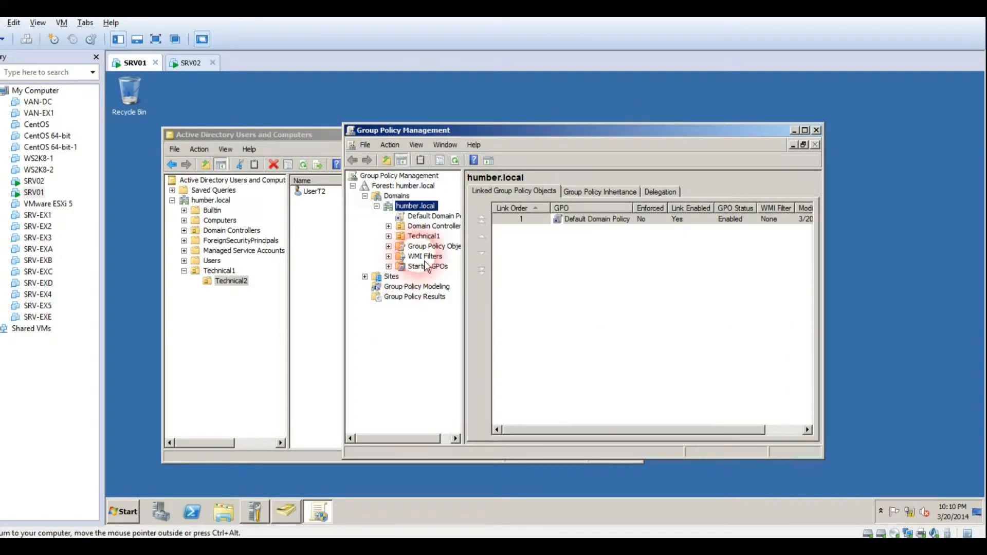
pyautogui.click(428, 238)
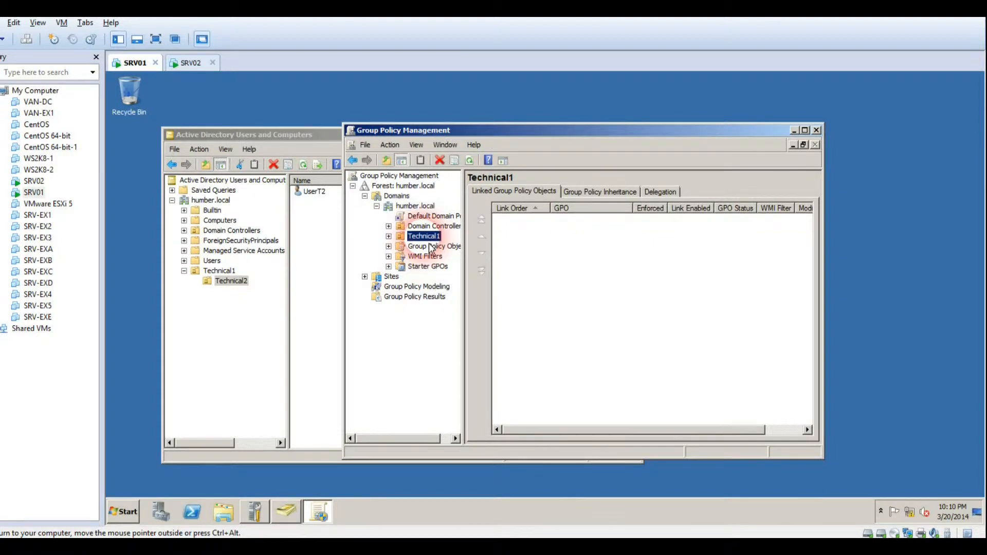
pyautogui.doubleClick(428, 239)
pyautogui.click(431, 248)
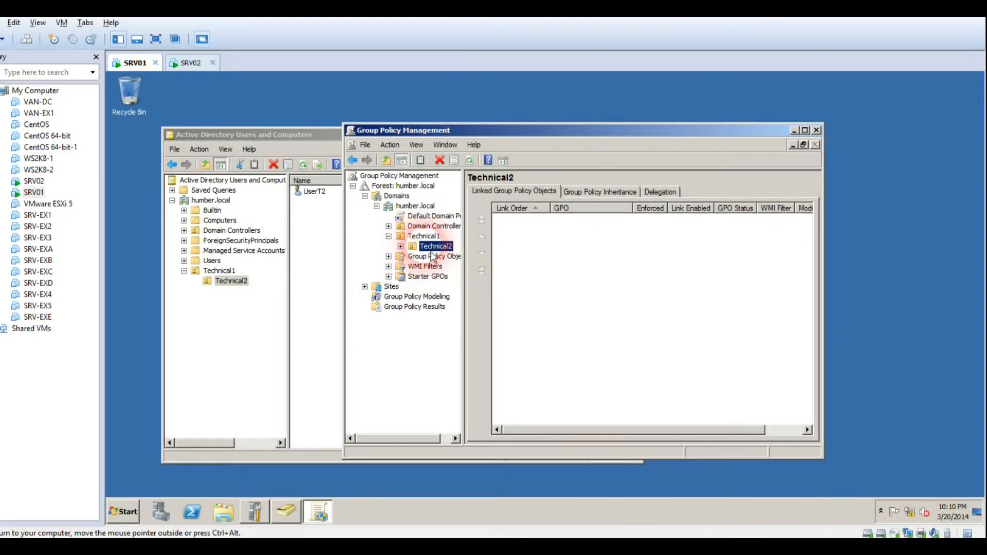
pyautogui.click(424, 236)
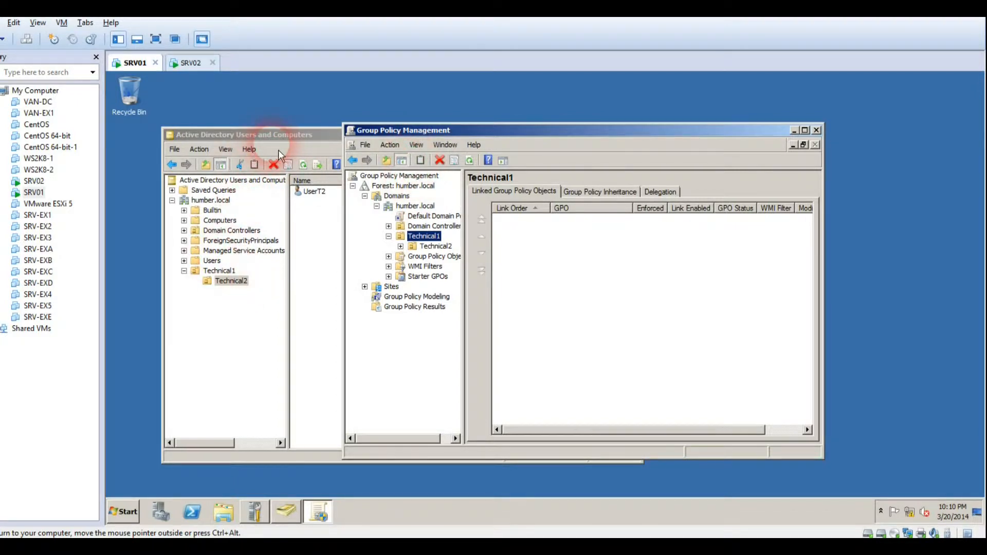
# Place both consoles side by side and recheck Technical1, Technical2 and the Group Policy Objects list
pyautogui.moveTo(284, 139); pyautogui.dragTo(246, 147)
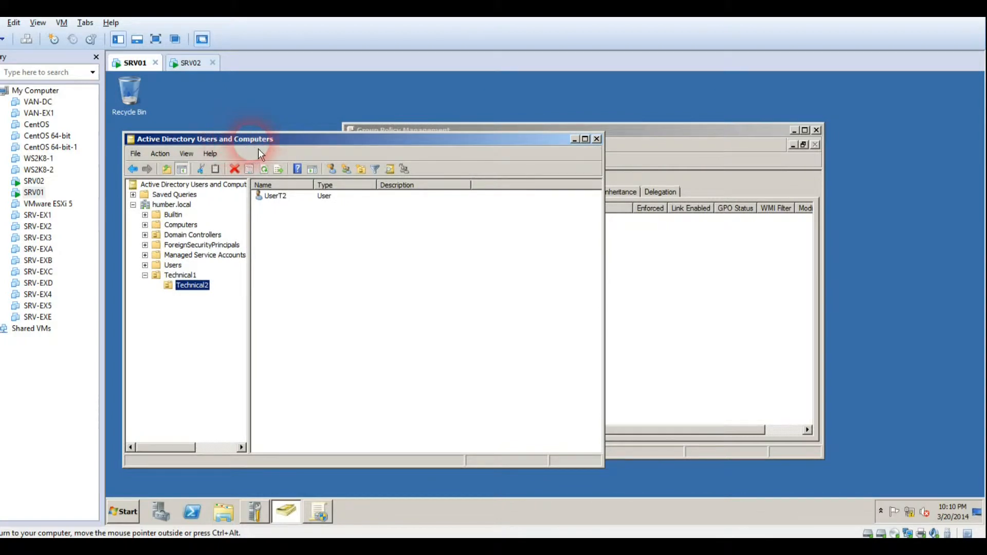
pyautogui.moveTo(637, 138); pyautogui.dragTo(739, 119)
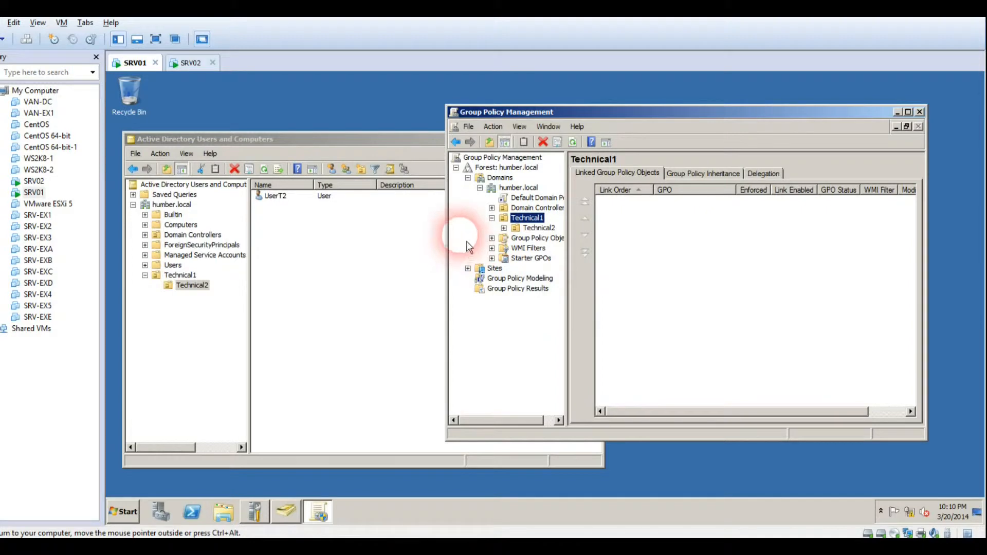
pyautogui.click(492, 208)
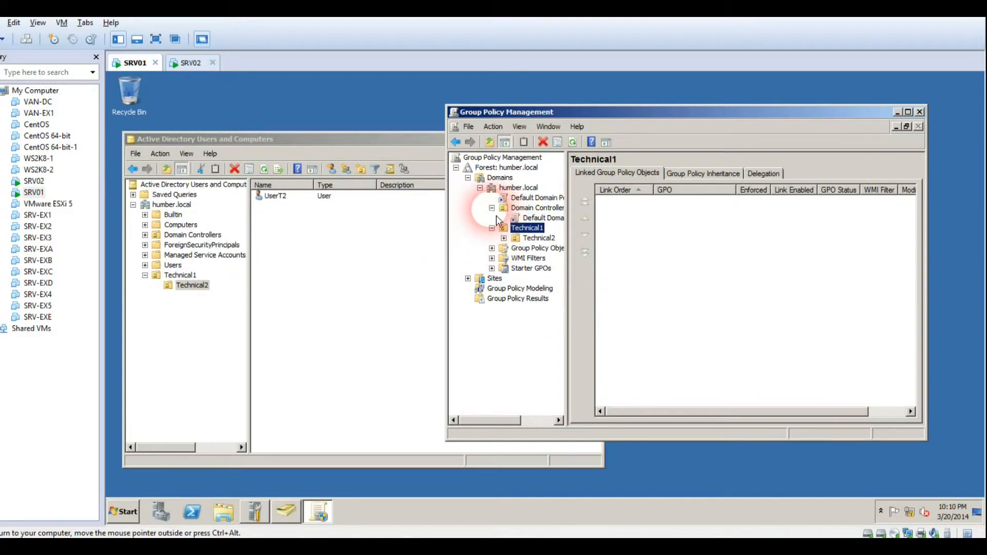
pyautogui.click(492, 208)
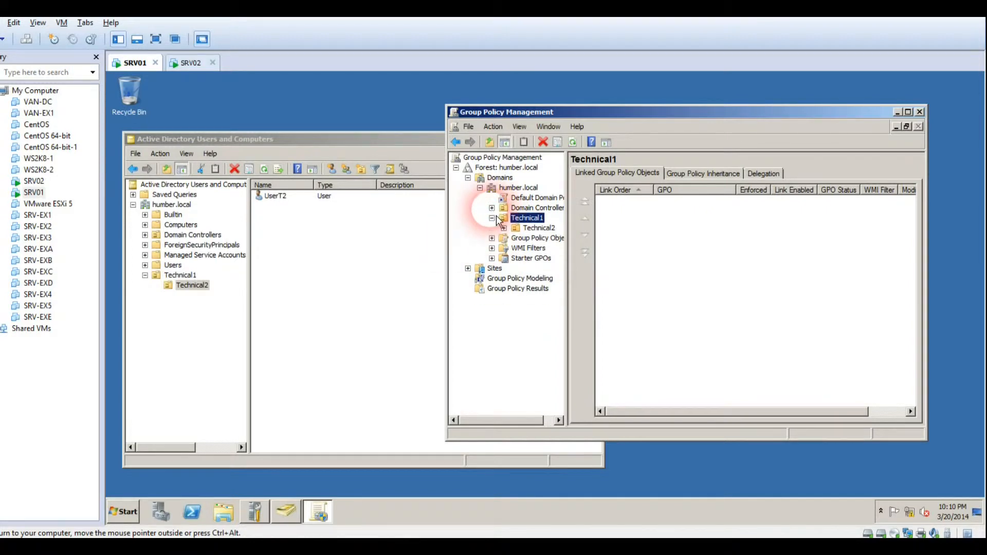
pyautogui.click(523, 240)
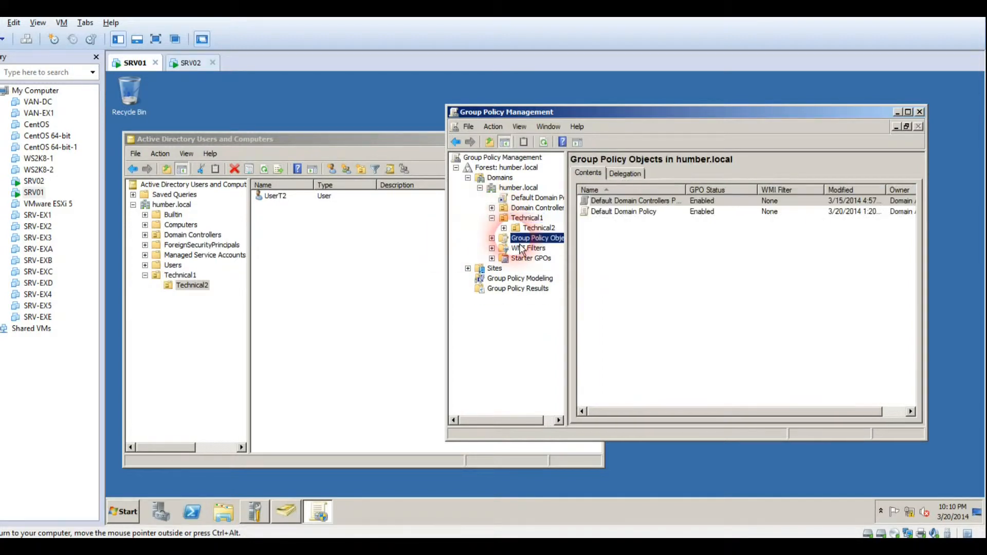
pyautogui.click(527, 219)
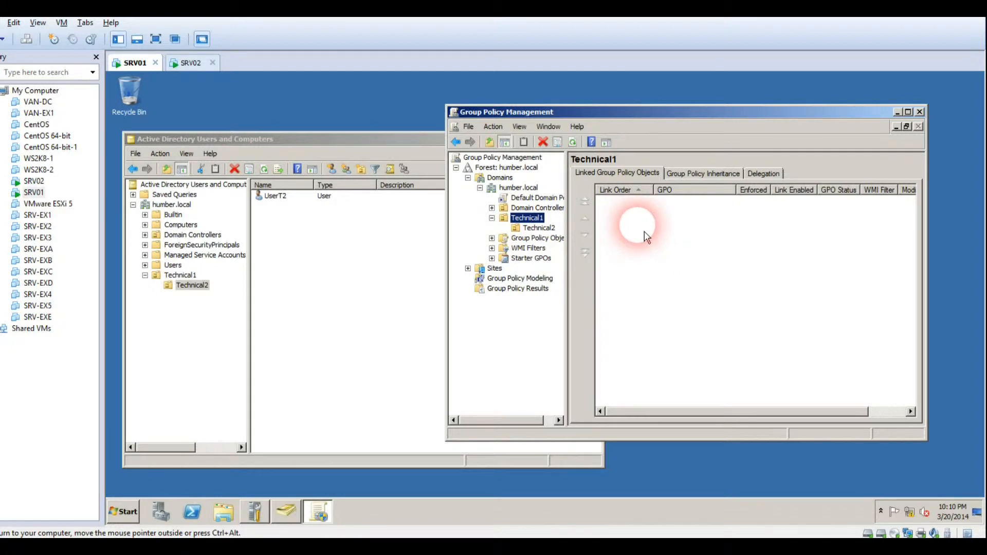
pyautogui.click(538, 228)
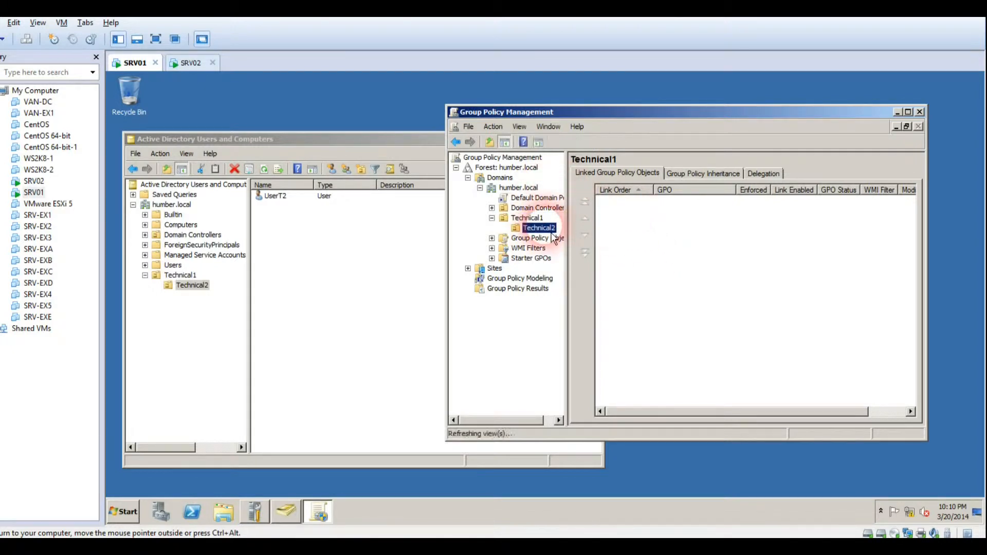
pyautogui.click(528, 218)
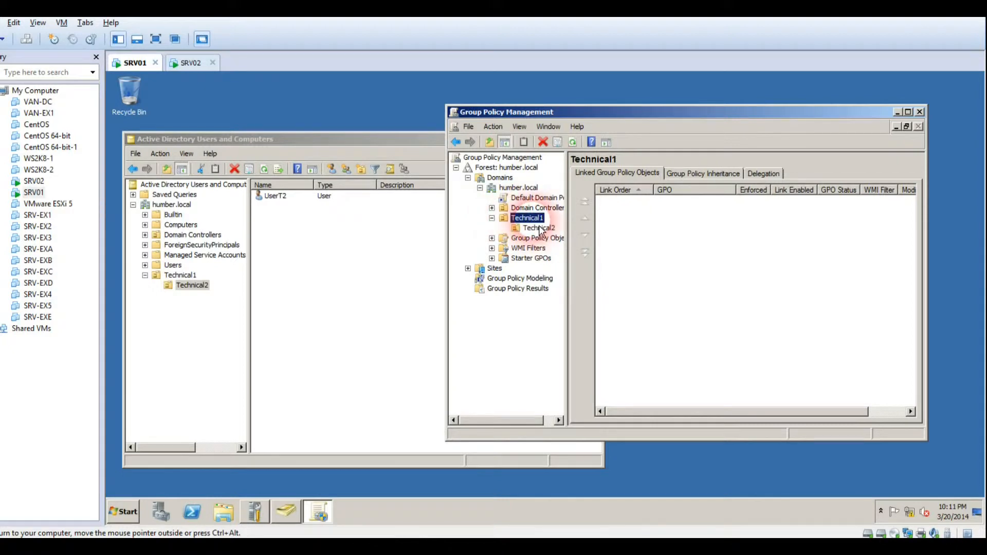
# Create a Desktop Disabling GPO linked to Technical1
pyautogui.rightClick(540, 228)
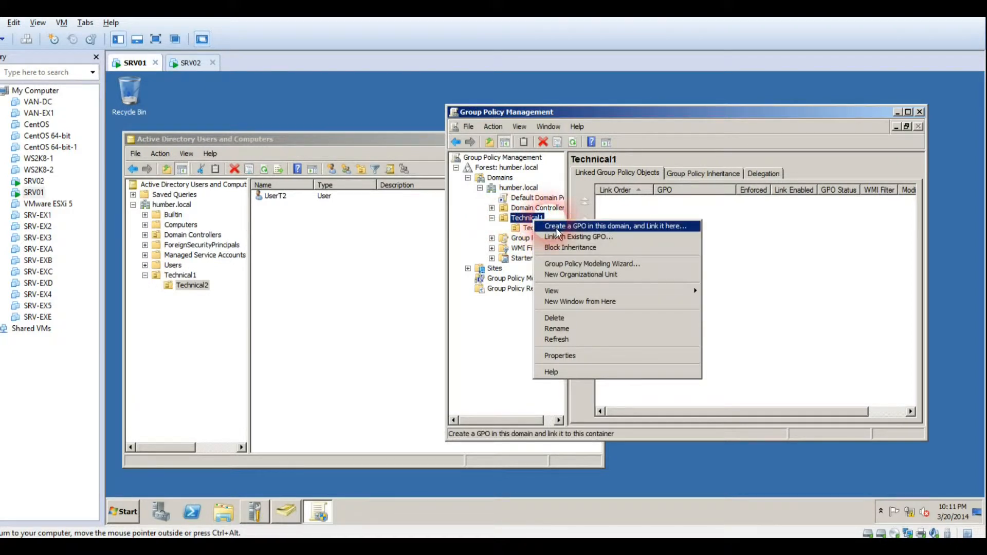
pyautogui.click(557, 229)
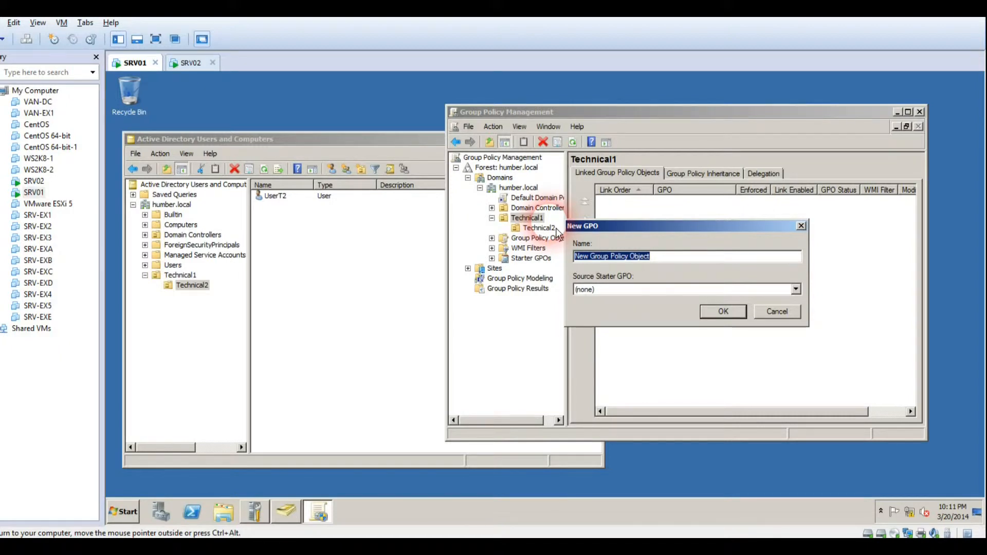
pyautogui.write('Desktop')
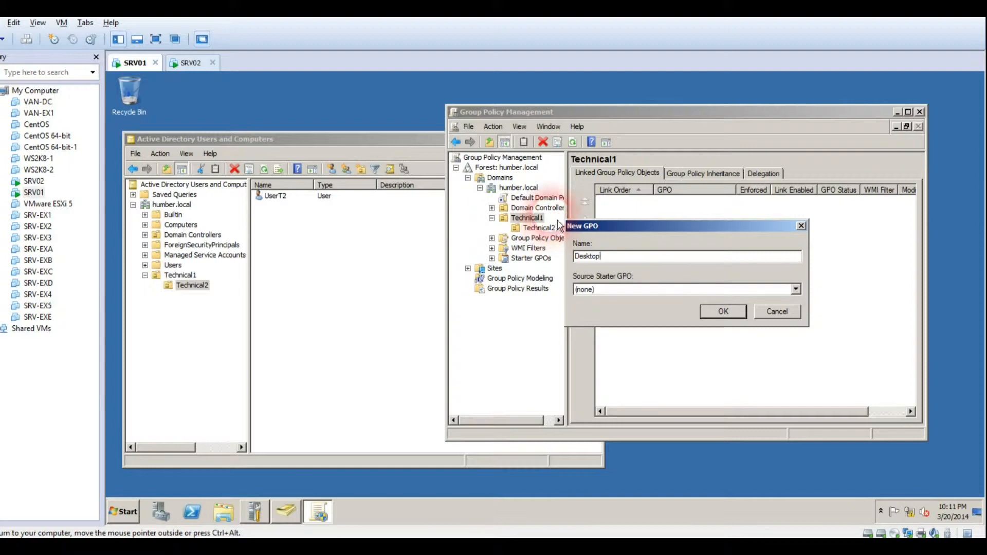
pyautogui.write('Disabling')
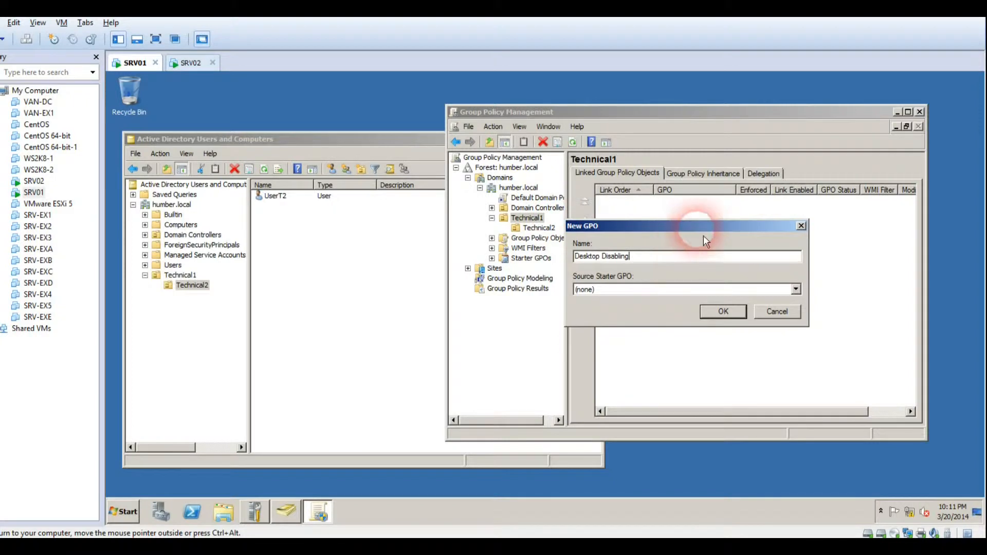
pyautogui.click(724, 311)
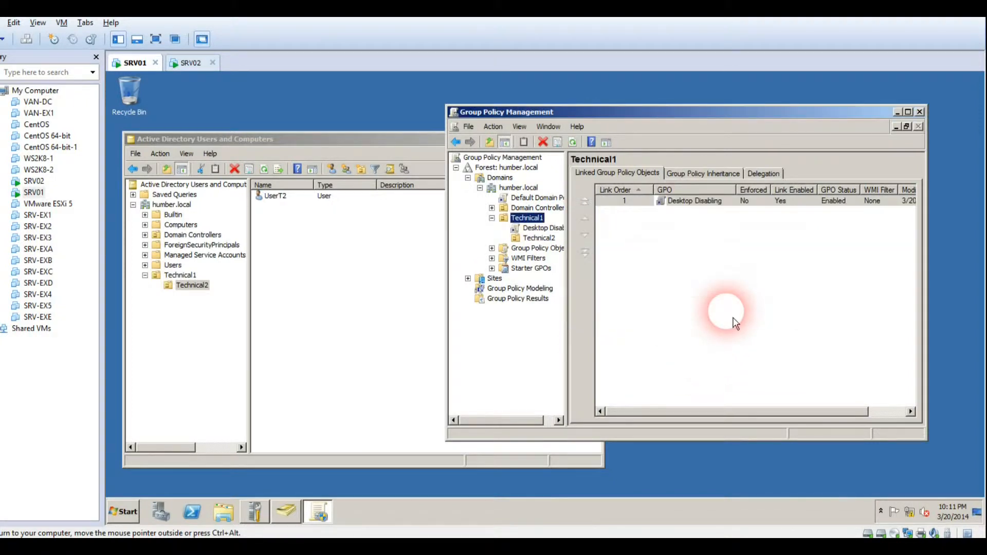
# Create a Control Panel Disabling GPO linked to Technical2
pyautogui.click(540, 238)
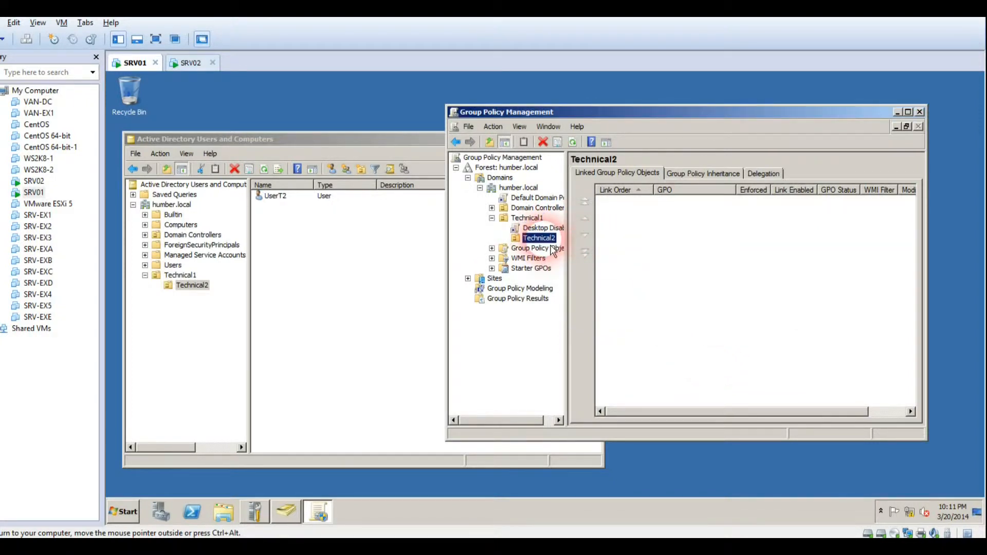
pyautogui.rightClick(546, 240)
pyautogui.click(553, 247)
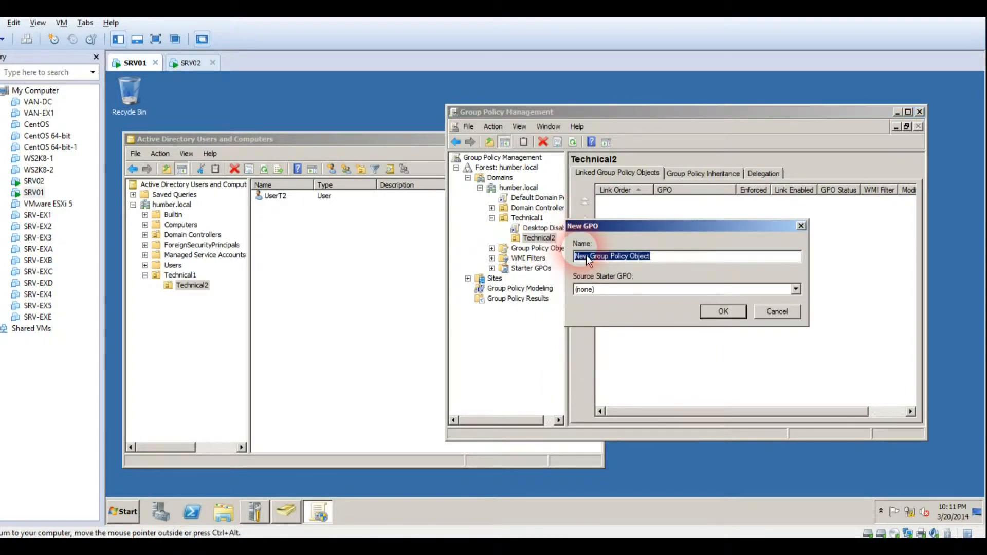
pyautogui.write('Control Panel Disabling')
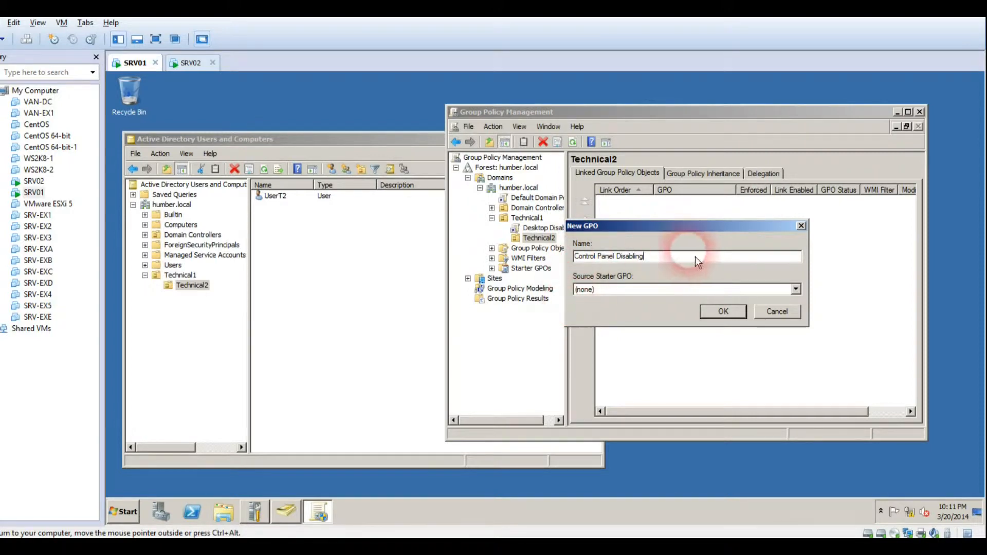
pyautogui.click(723, 311)
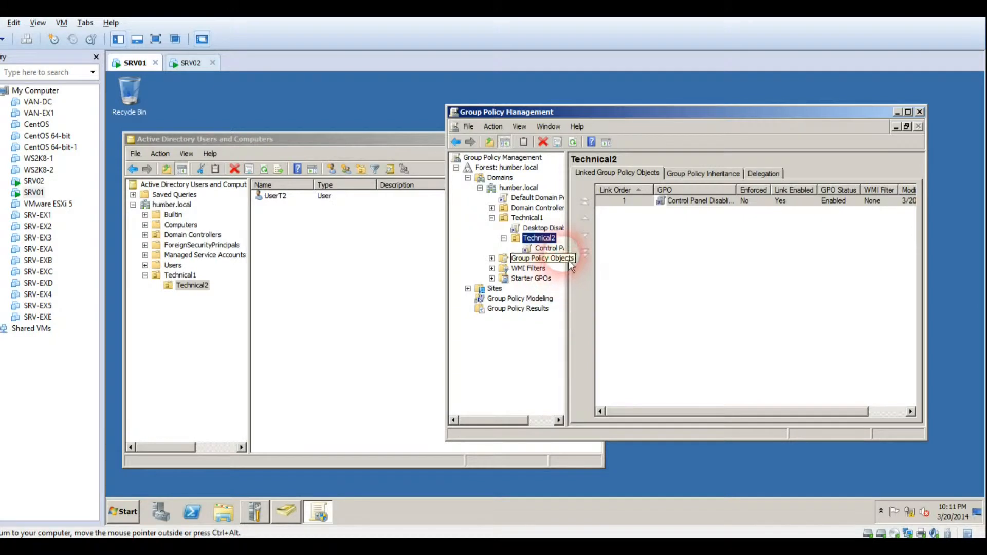
pyautogui.click(548, 247)
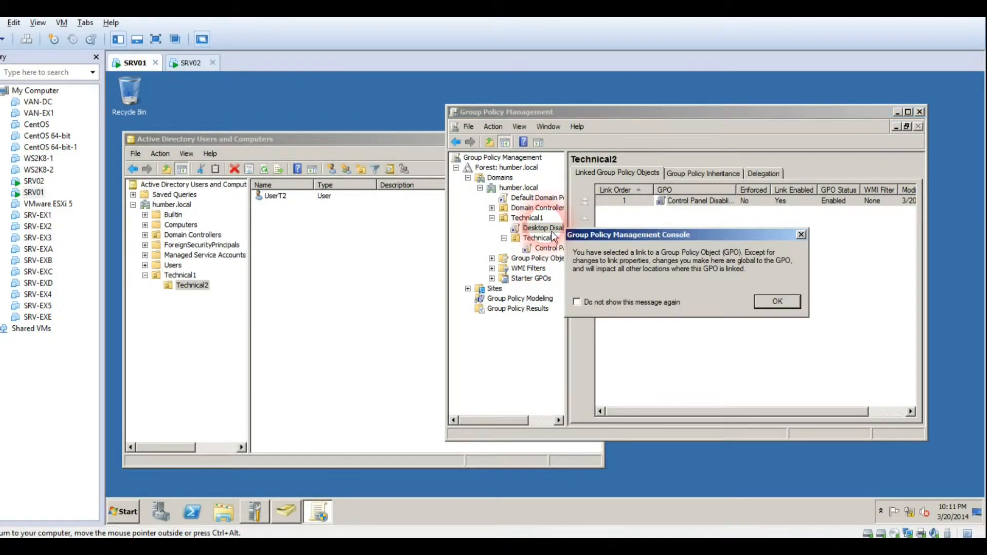
# Dismiss the linked-GPO warning and open Desktop Disabling in the Group Policy Management Editor
pyautogui.press('Return')
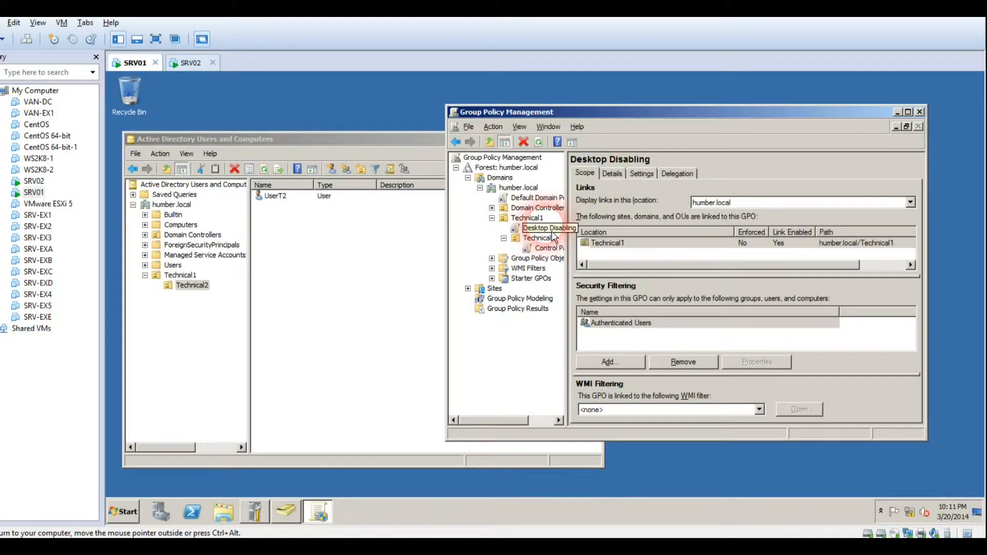
pyautogui.rightClick(548, 228)
pyautogui.click(560, 232)
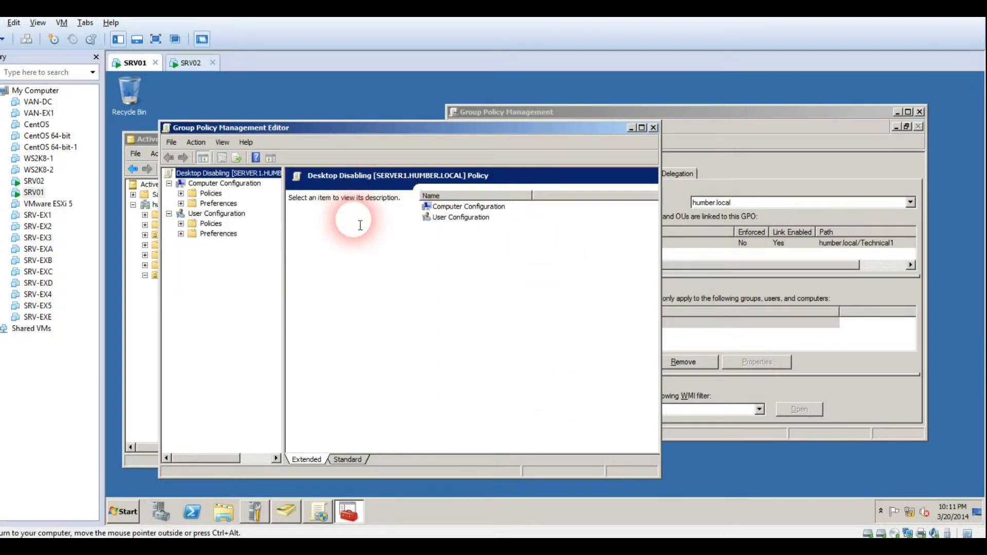
pyautogui.click(759, 151)
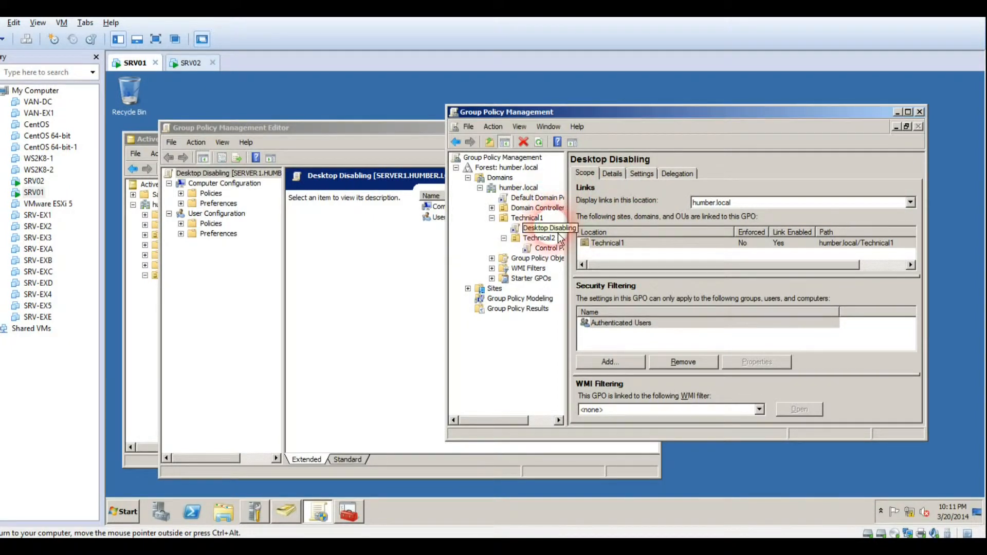
# Check Technical1's Linked Group Policy Objects list for the Desktop Disabling link
pyautogui.click(502, 218)
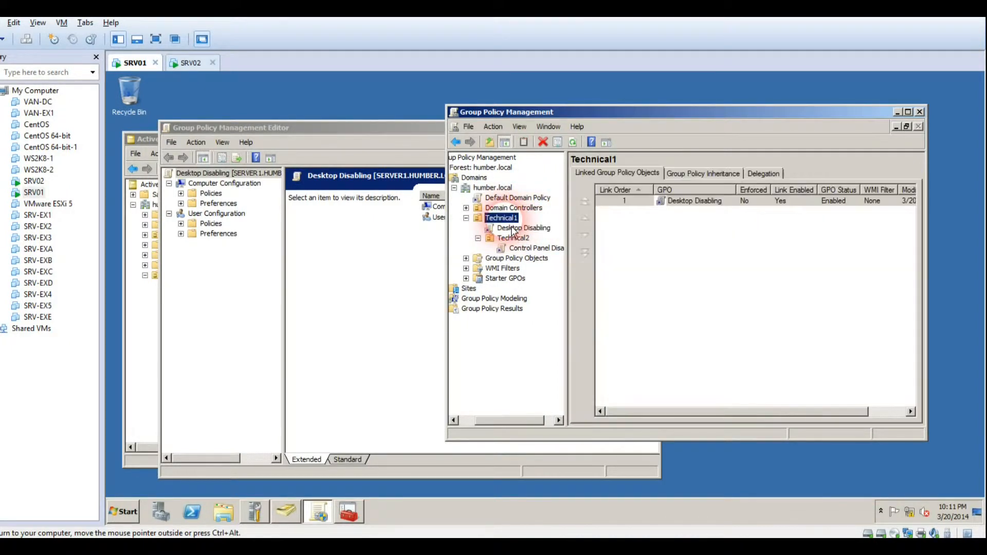
pyautogui.click(712, 202)
pyautogui.click(714, 203)
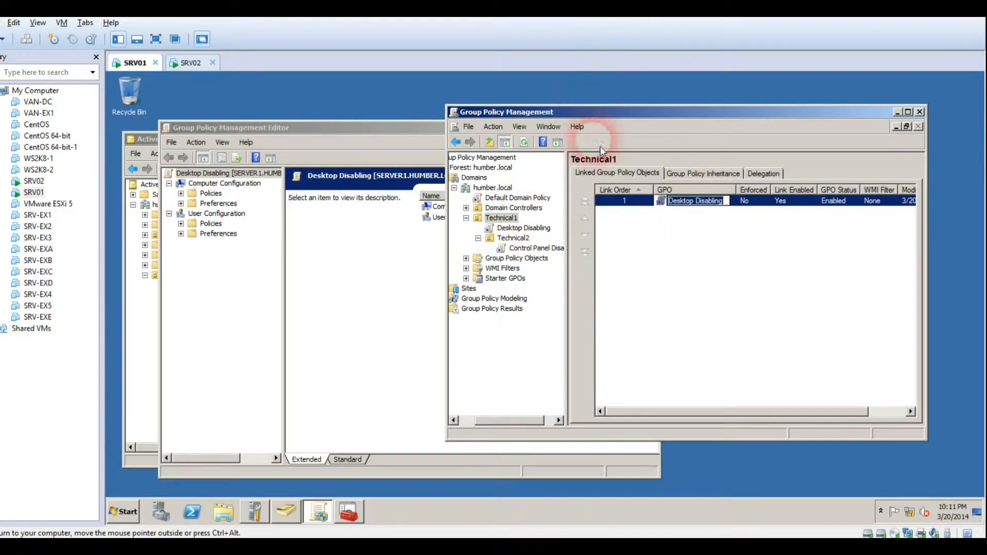
pyautogui.rightClick(622, 200)
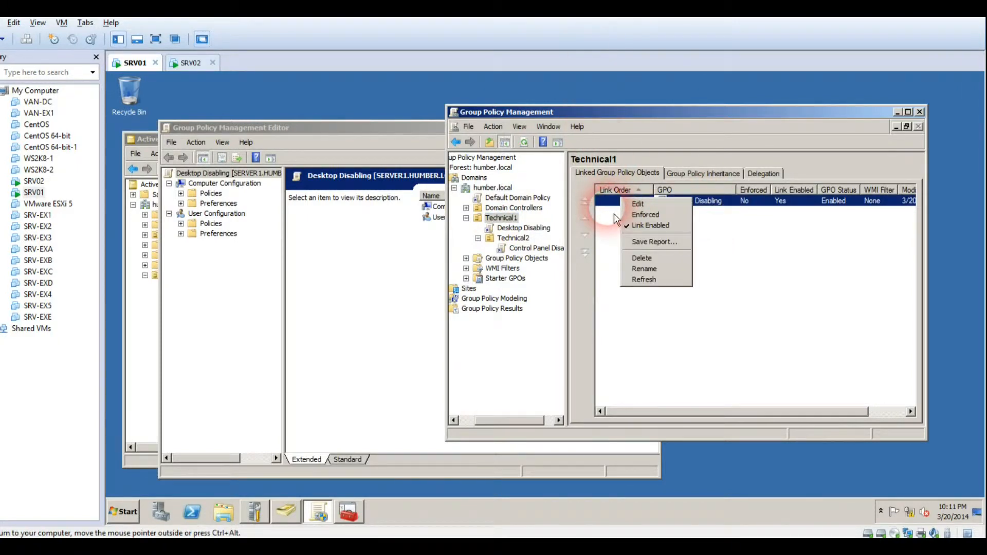
pyautogui.click(523, 228)
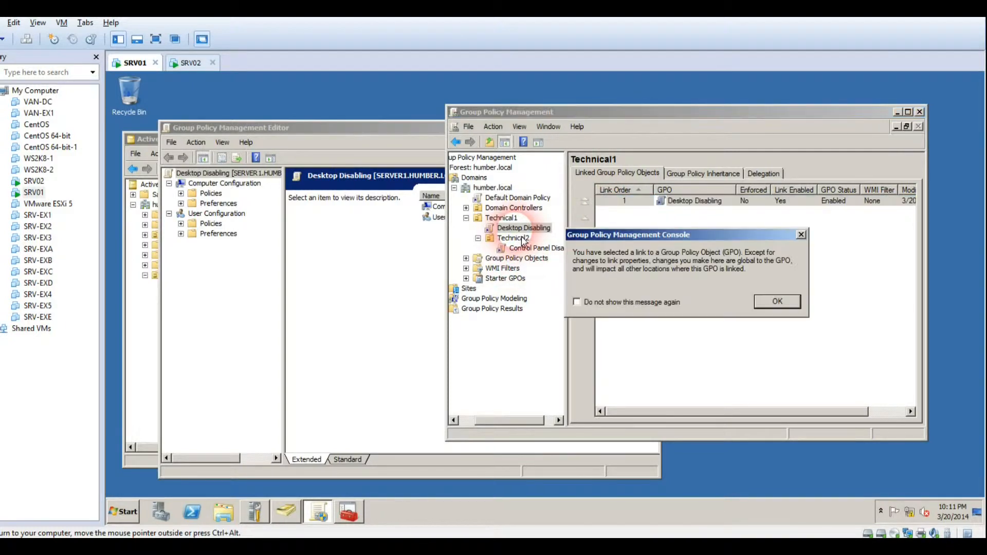
pyautogui.press('Return')
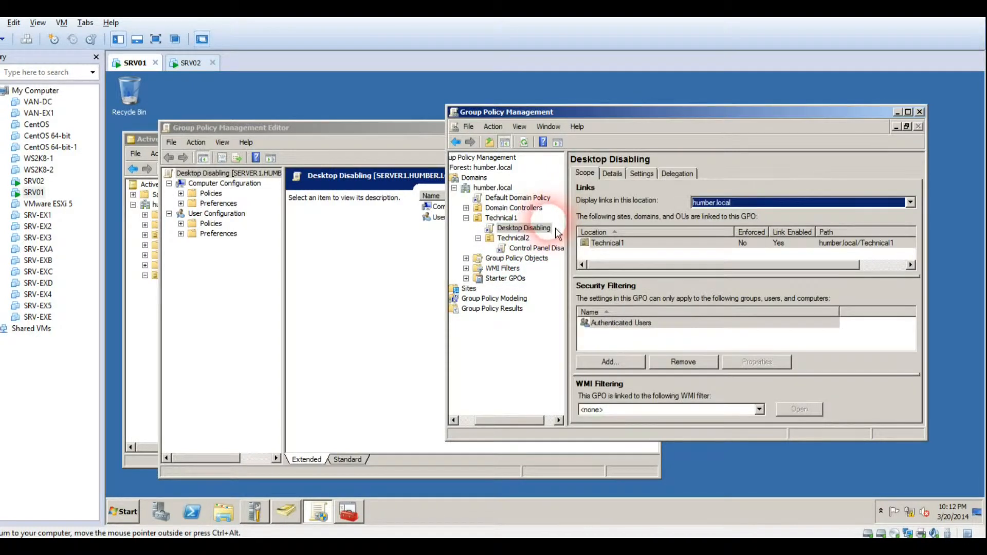
pyautogui.rightClick(545, 241)
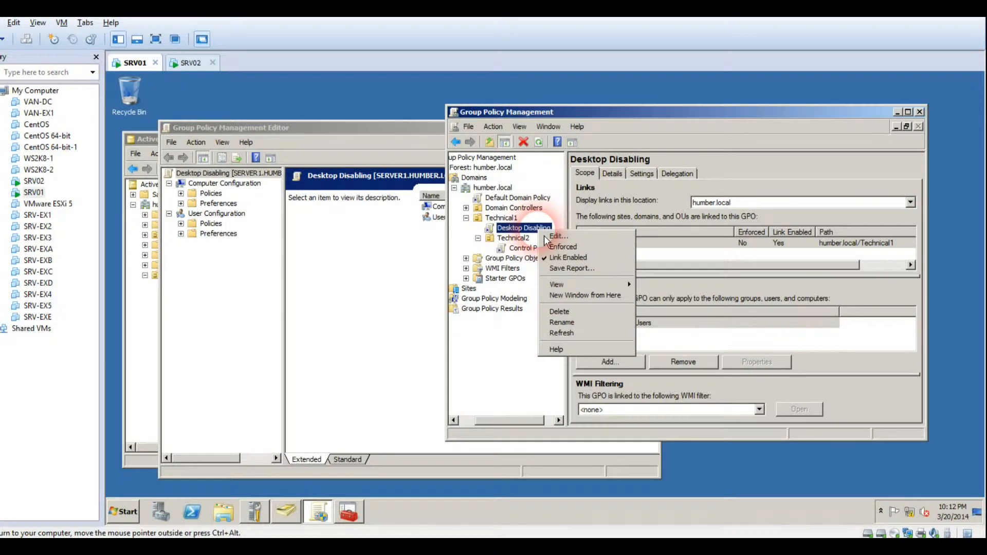
# Trust about:security_mmc.exe so Desktop Disabling's Settings report loads empty, then return to its editor
pyautogui.click(642, 175)
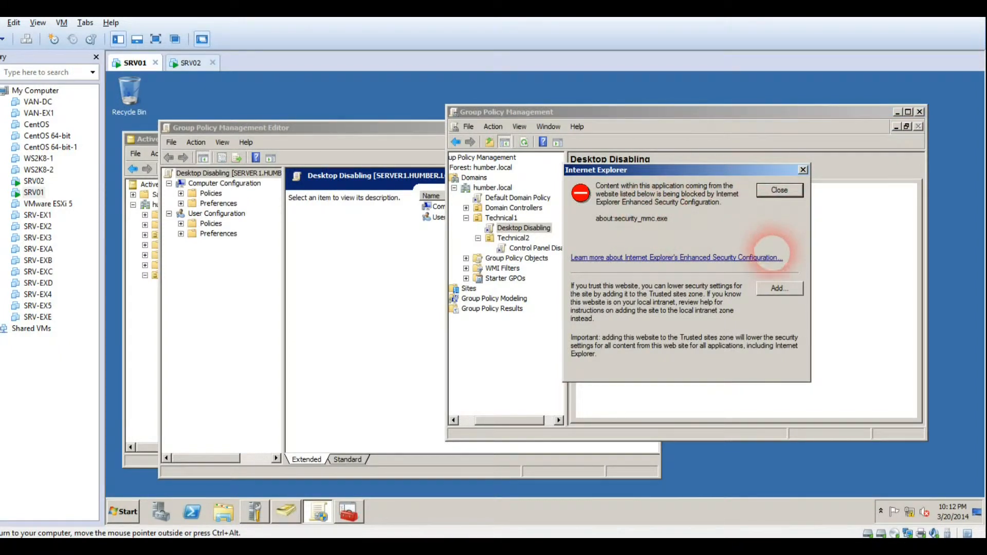
pyautogui.click(777, 293)
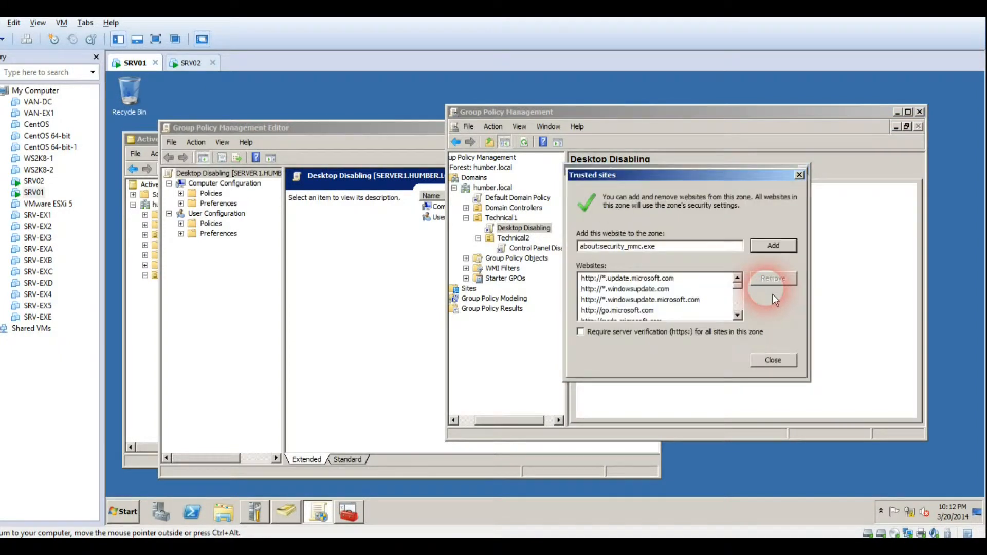
pyautogui.click(766, 246)
pyautogui.click(771, 361)
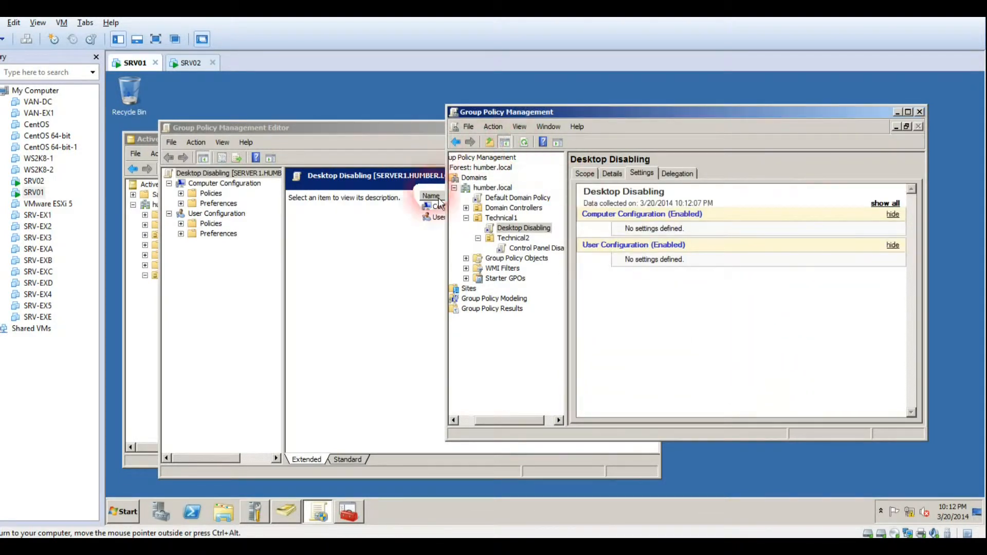
pyautogui.click(330, 250)
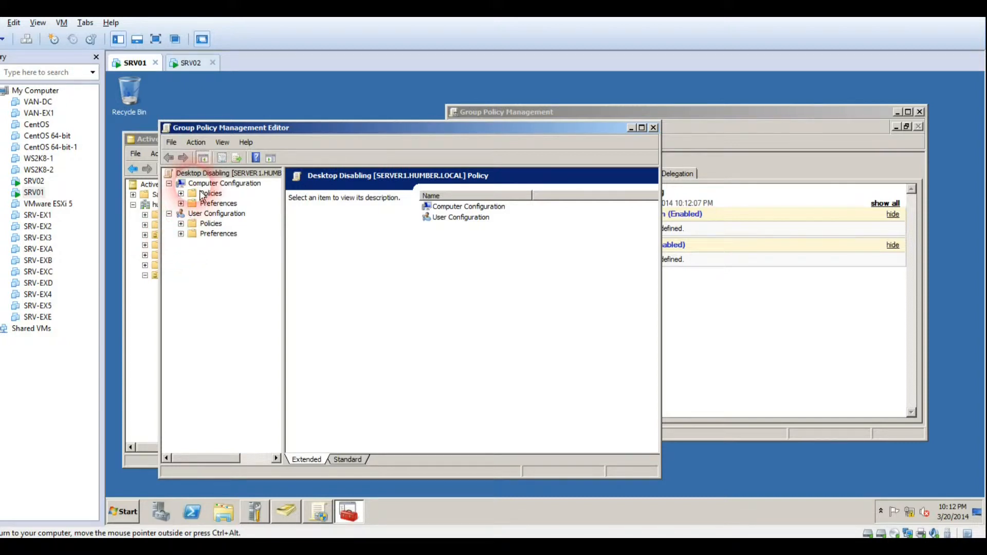
# Browse to User Configuration > Administrative Templates > Desktop, select 'Hide and disable all items on the desktop', then switch to SRV02
pyautogui.click(201, 214)
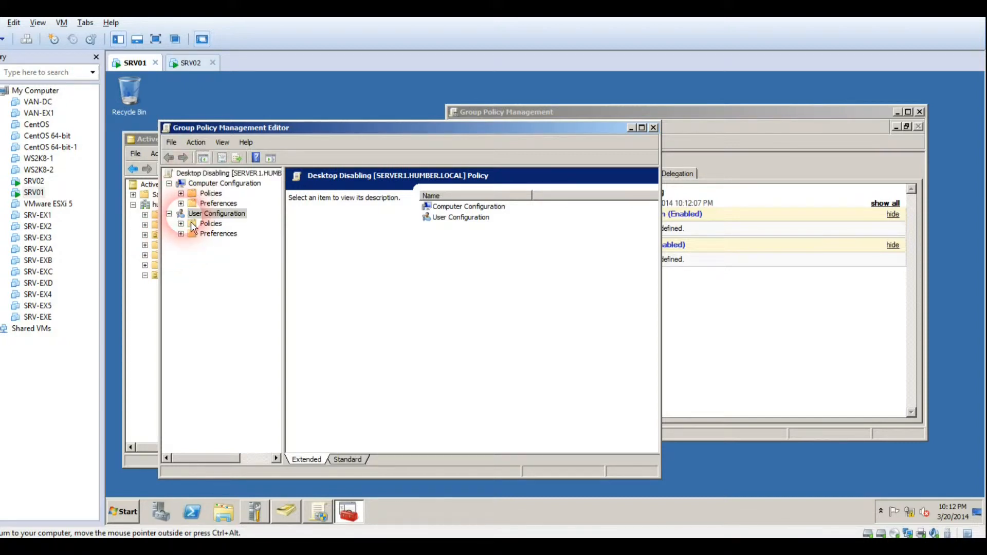
pyautogui.click(181, 224)
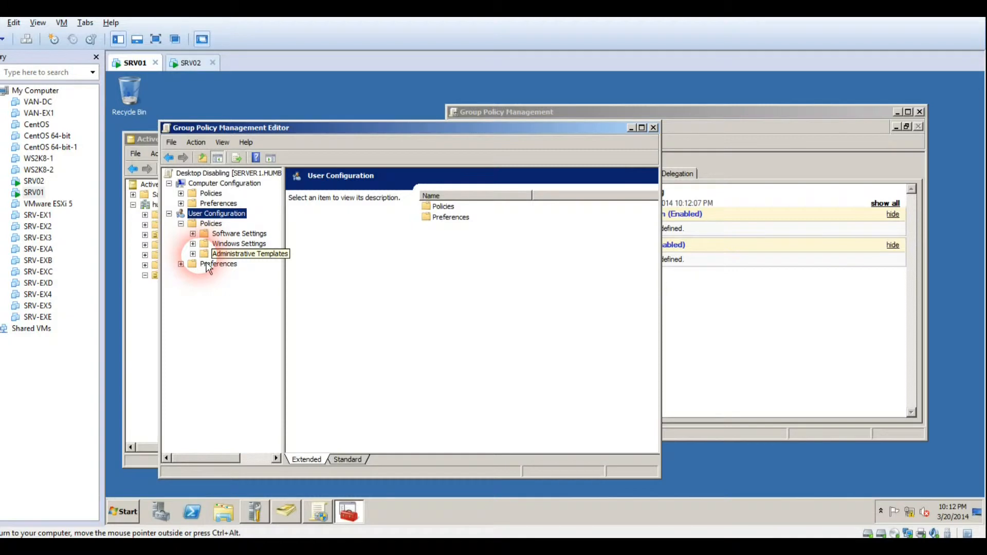
pyautogui.click(192, 254)
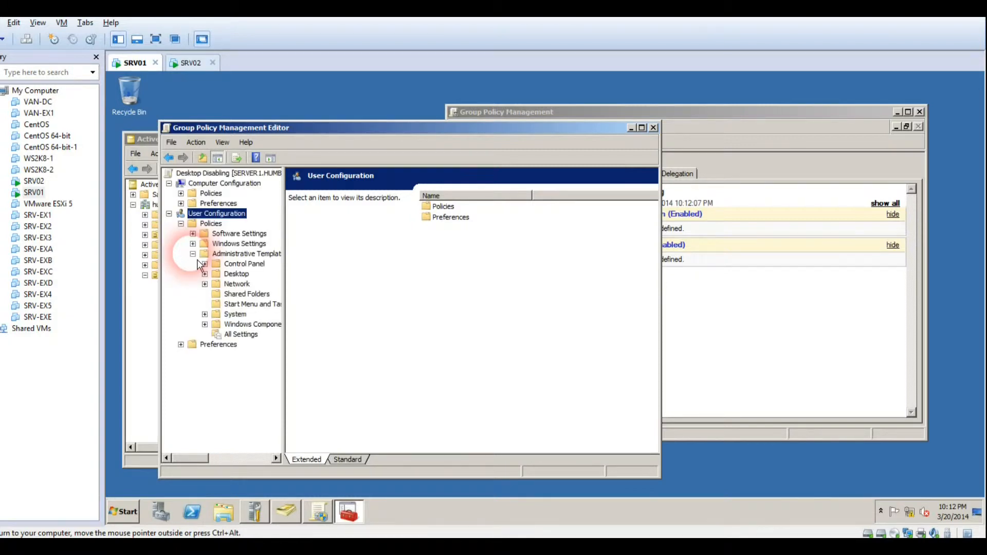
pyautogui.click(233, 274)
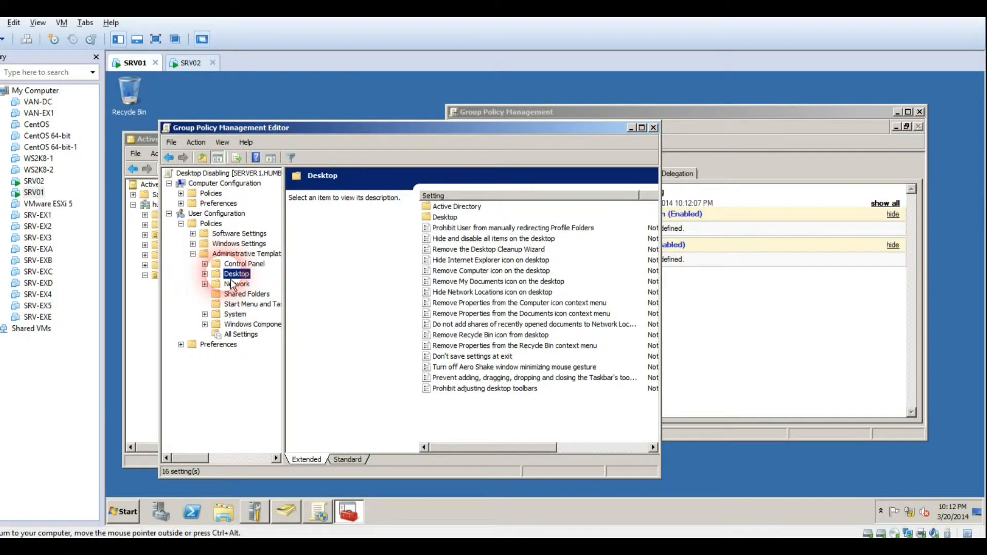
pyautogui.click(503, 243)
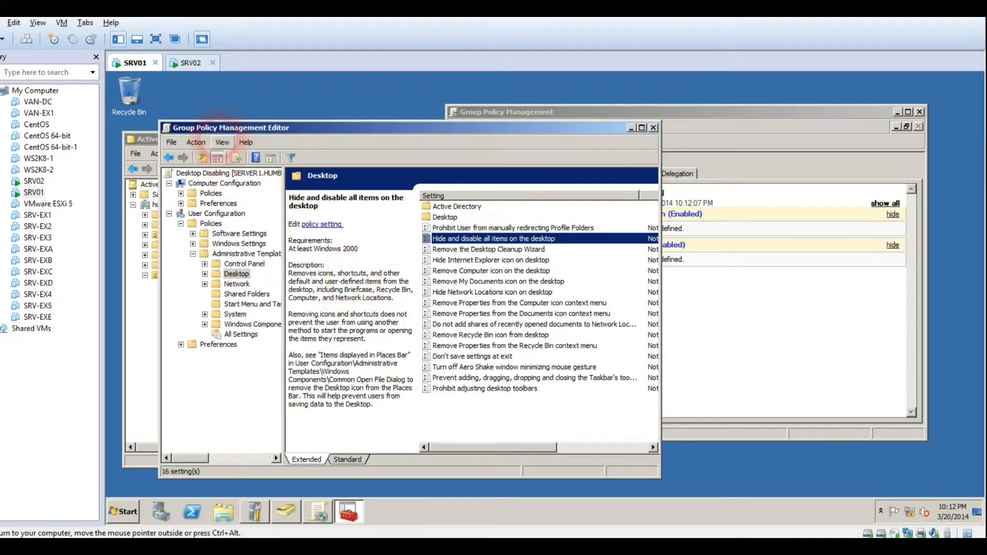
pyautogui.click(192, 64)
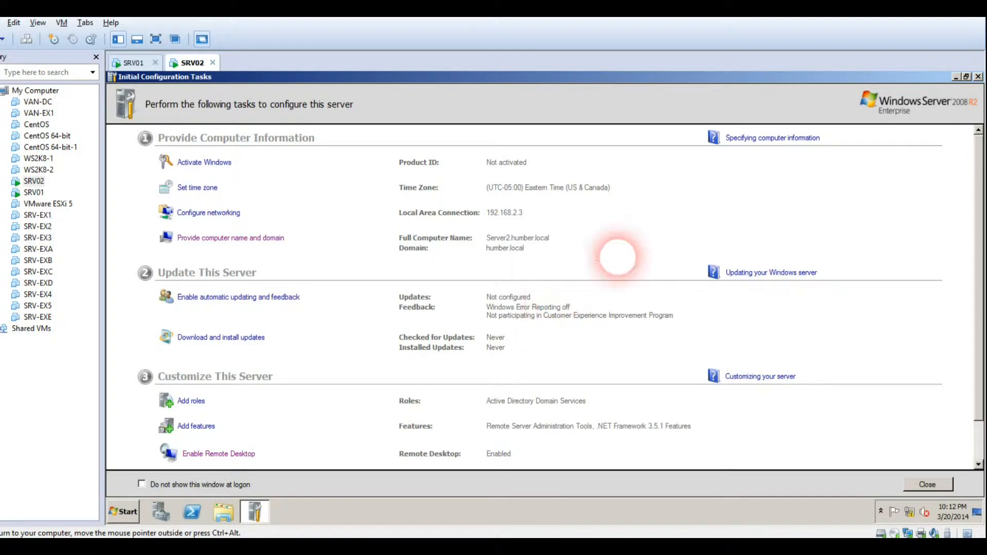
# Close Initial Configuration Tasks, then open Screen Resolution and dismiss it unchanged
pyautogui.click(978, 77)
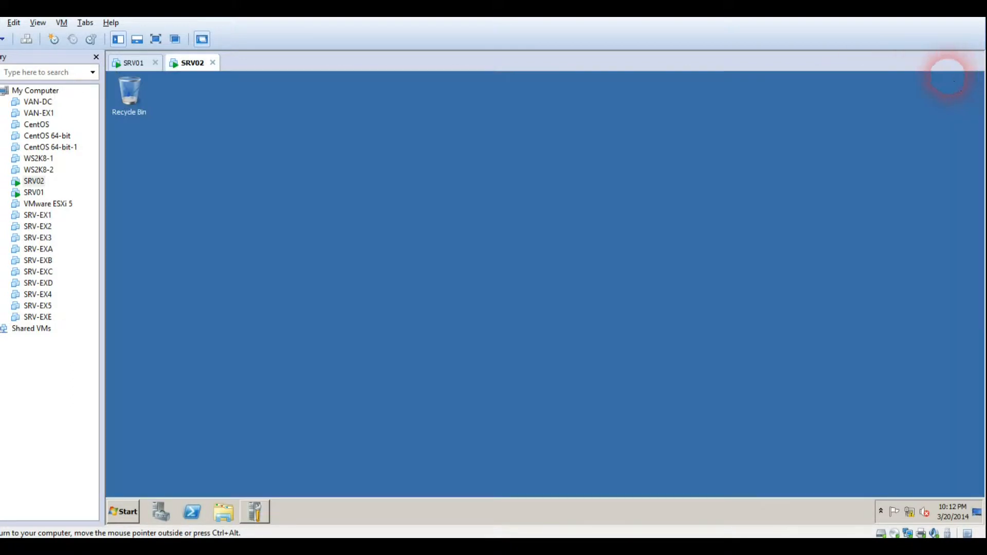
pyautogui.rightClick(477, 134)
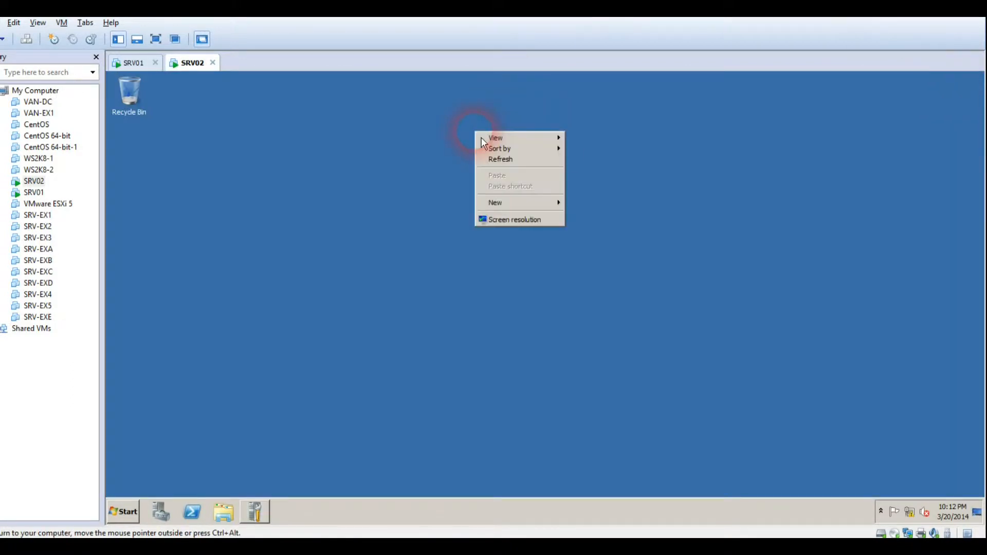
pyautogui.click(494, 225)
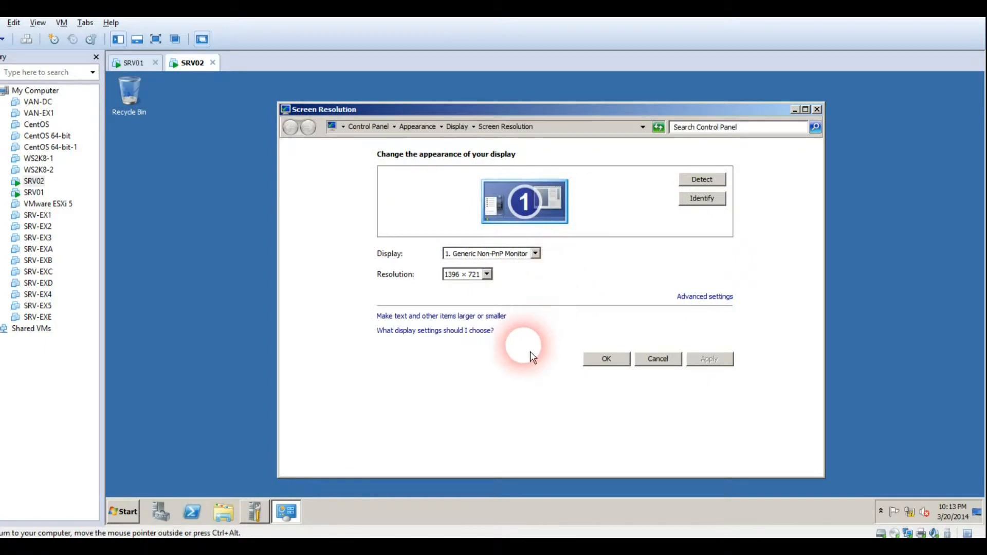
pyautogui.click(670, 360)
# Add a New folder to the SRV02 desktop through the desktop's New > Folder menu
pyautogui.rightClick(720, 76)
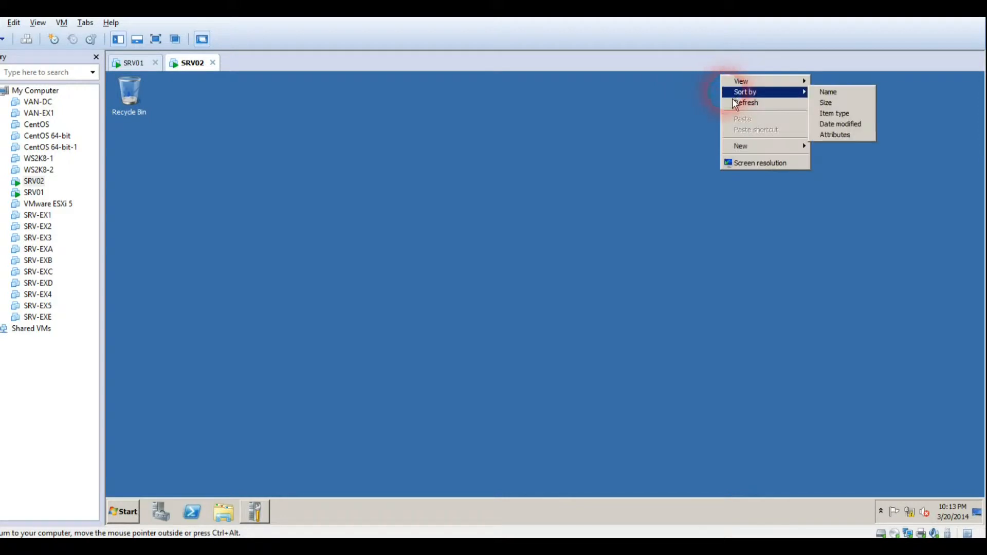
pyautogui.rightClick(680, 212)
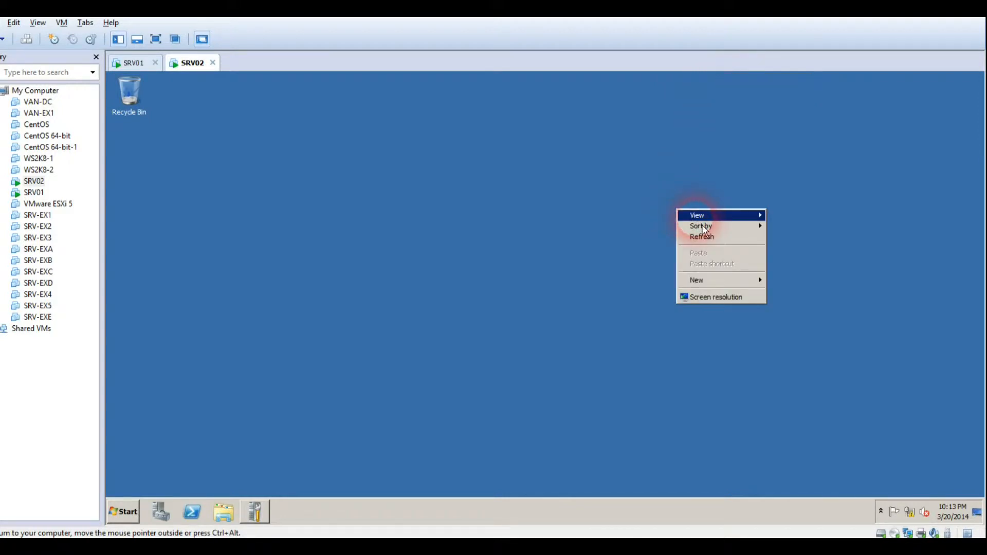
pyautogui.moveTo(704, 214)
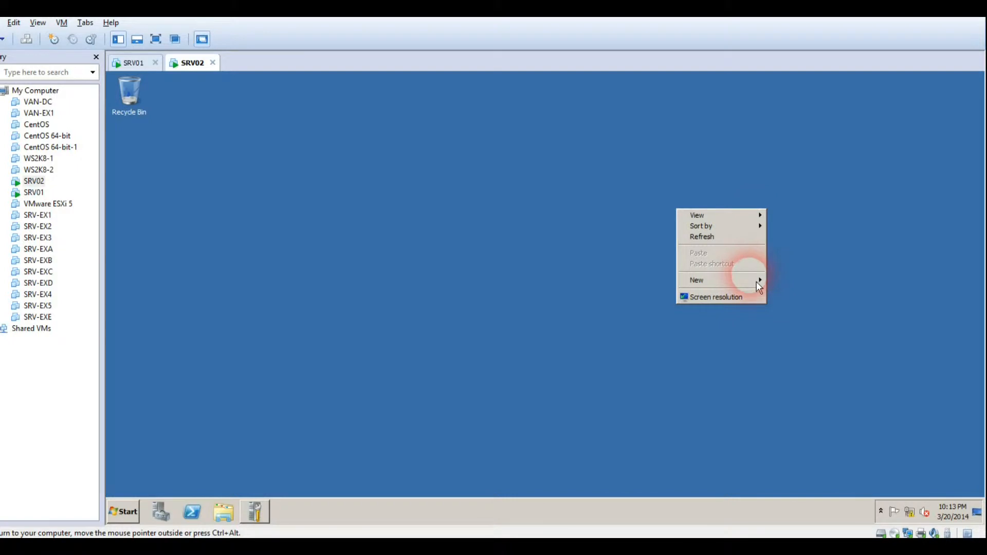
pyautogui.moveTo(756, 280)
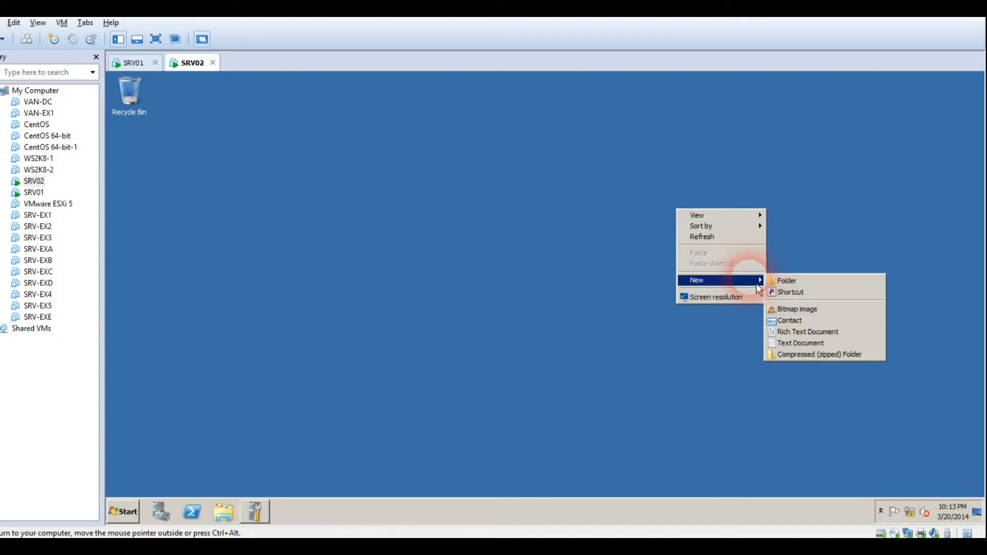
pyautogui.click(794, 287)
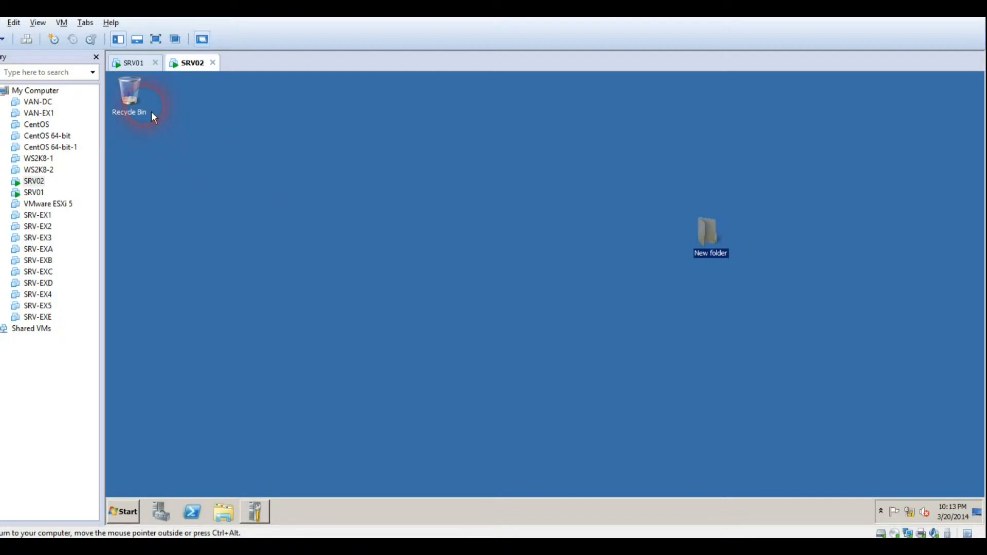
# On SRV01, set 'Hide and disable all items on the desktop' to Enabled and apply it
pyautogui.click(146, 73)
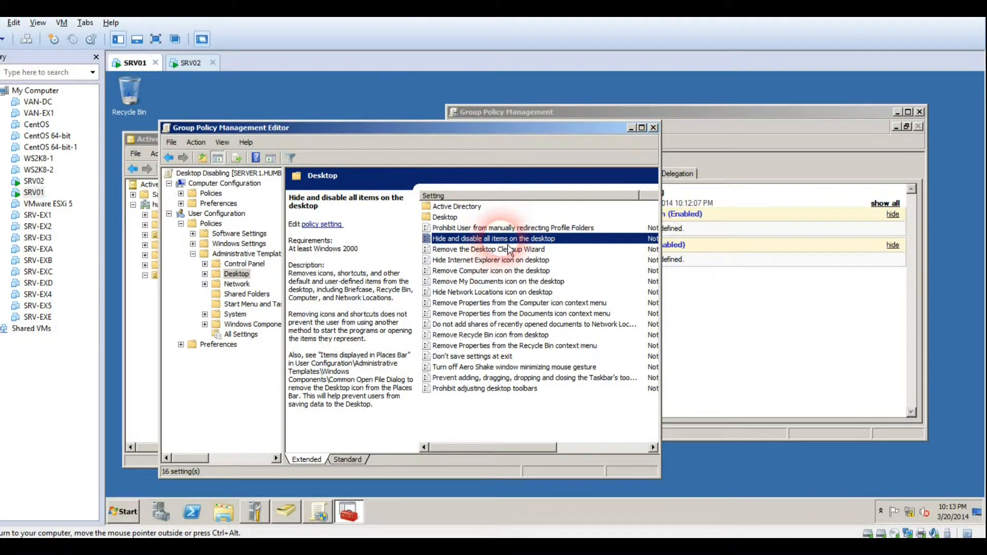
pyautogui.moveTo(664, 293); pyautogui.dragTo(855, 308)
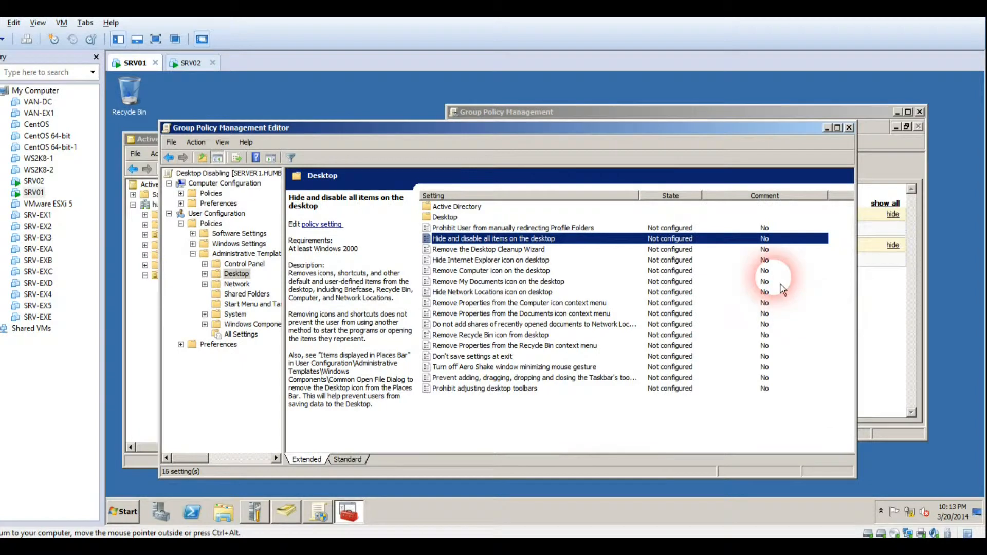
pyautogui.doubleClick(649, 238)
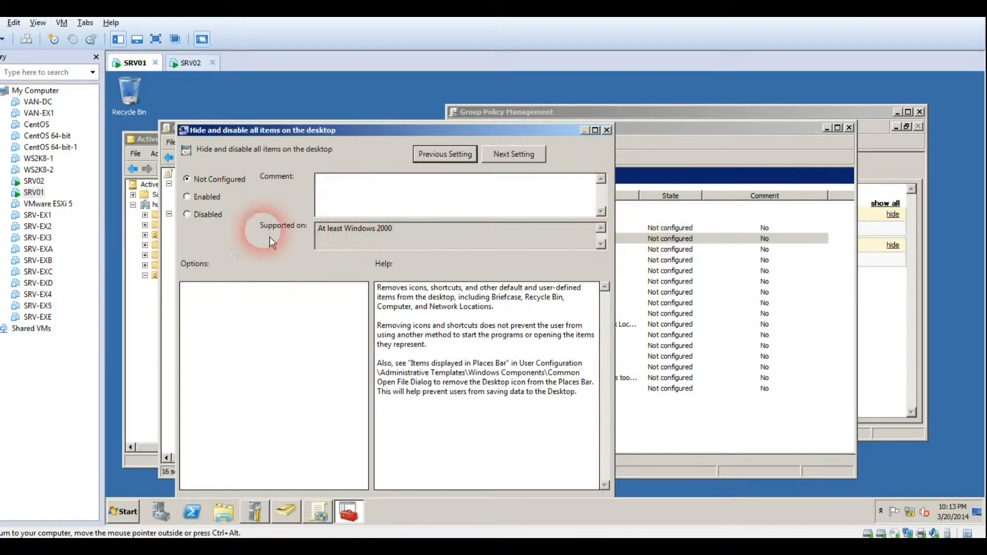
pyautogui.click(218, 201)
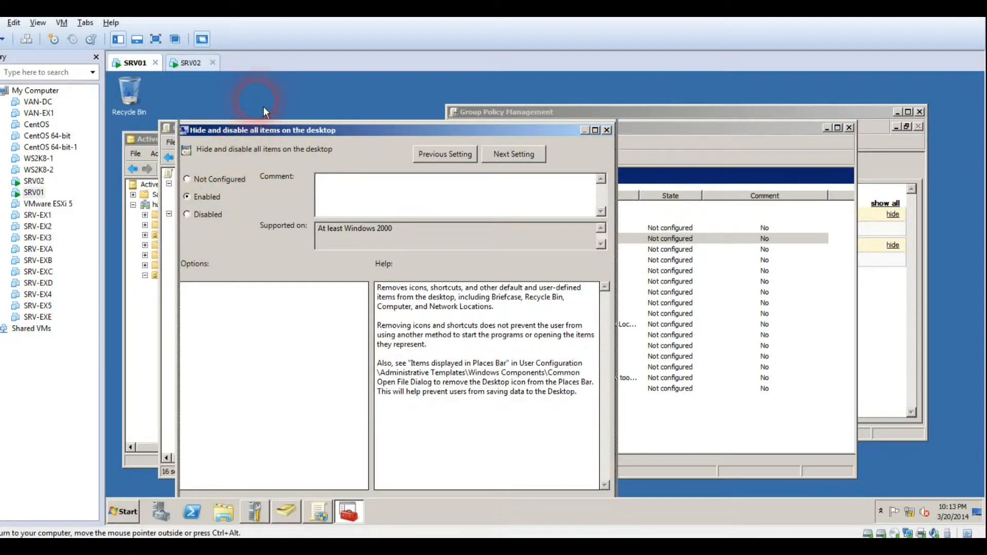
pyautogui.moveTo(261, 130); pyautogui.dragTo(267, 99)
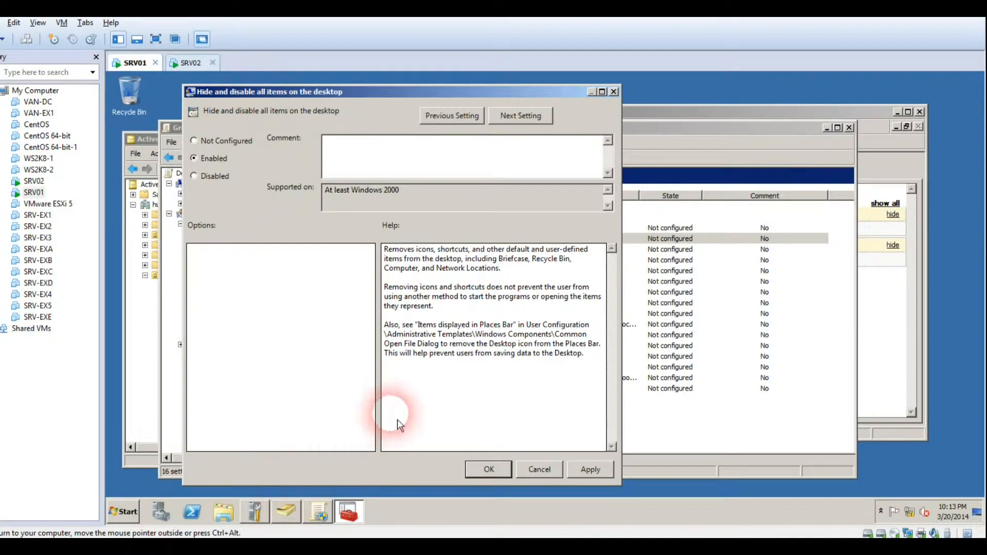
pyautogui.click(596, 471)
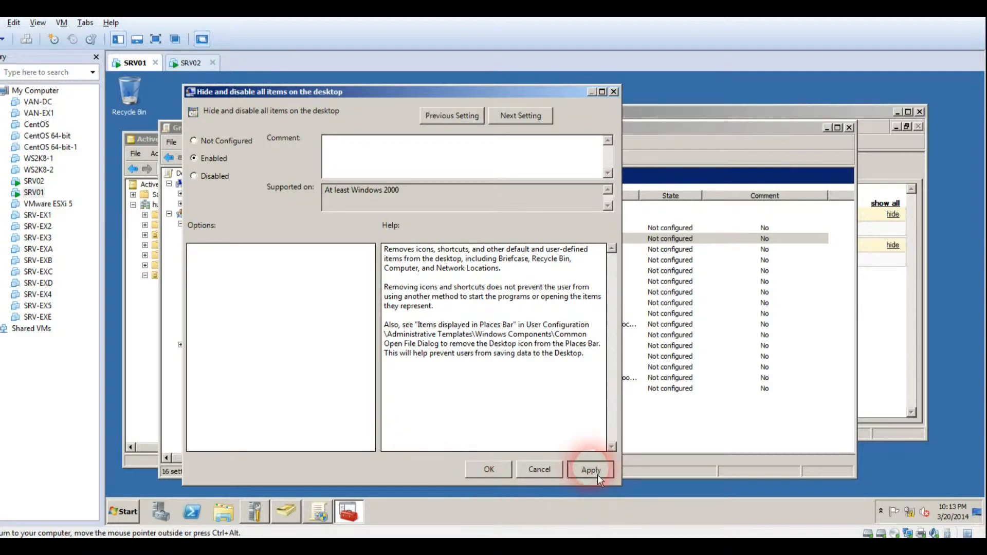
# Confirm the first setting with OK and read the descriptions of several Desktop policies
pyautogui.click(498, 469)
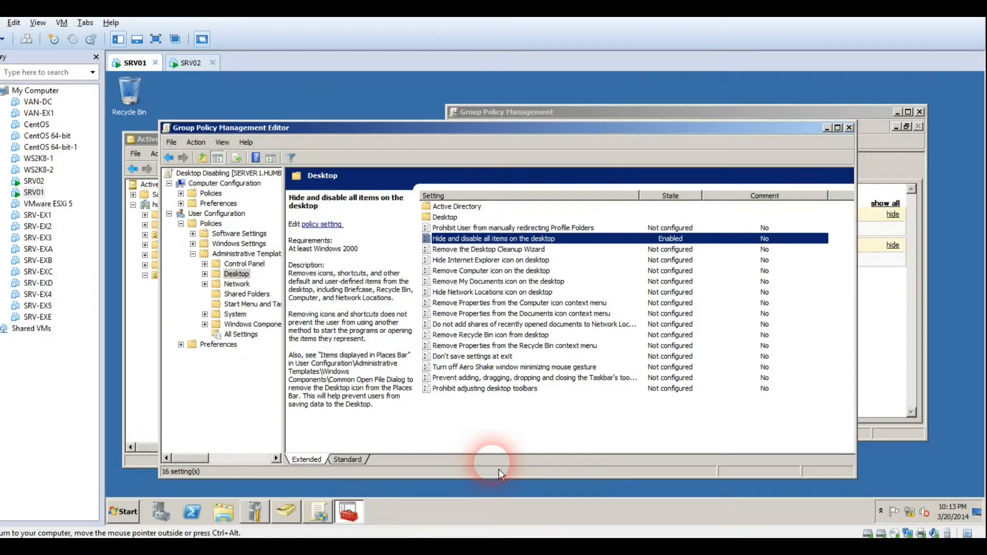
pyautogui.click(500, 368)
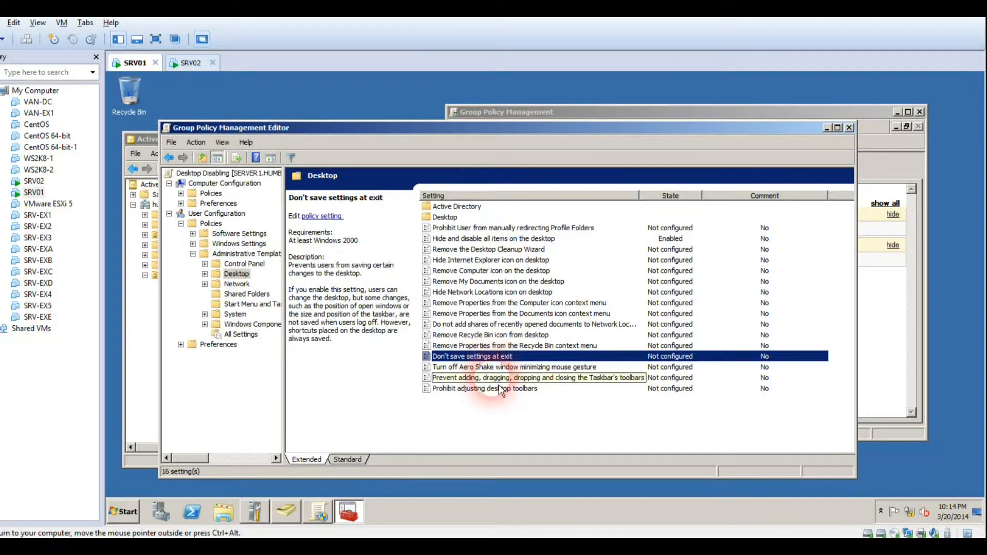
pyautogui.click(502, 379)
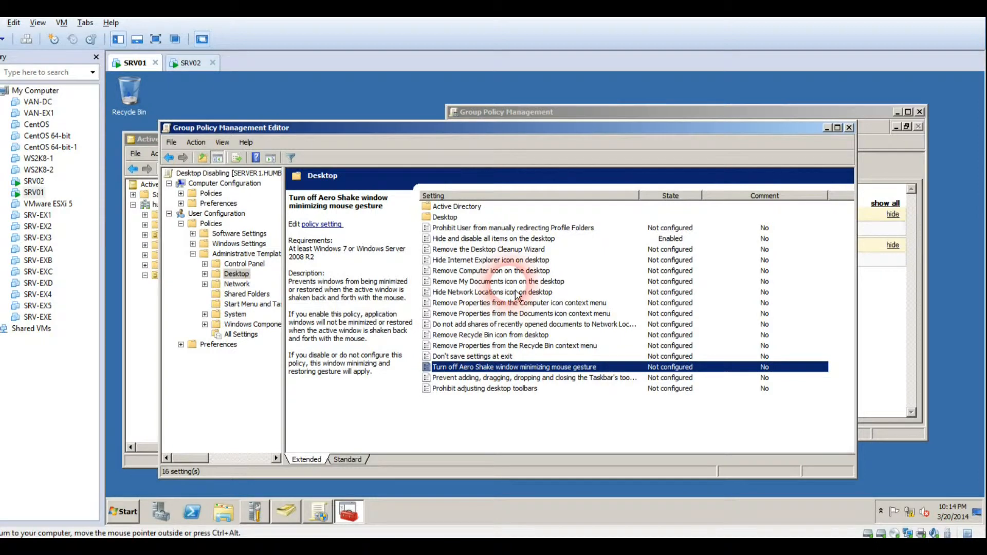
pyautogui.click(518, 271)
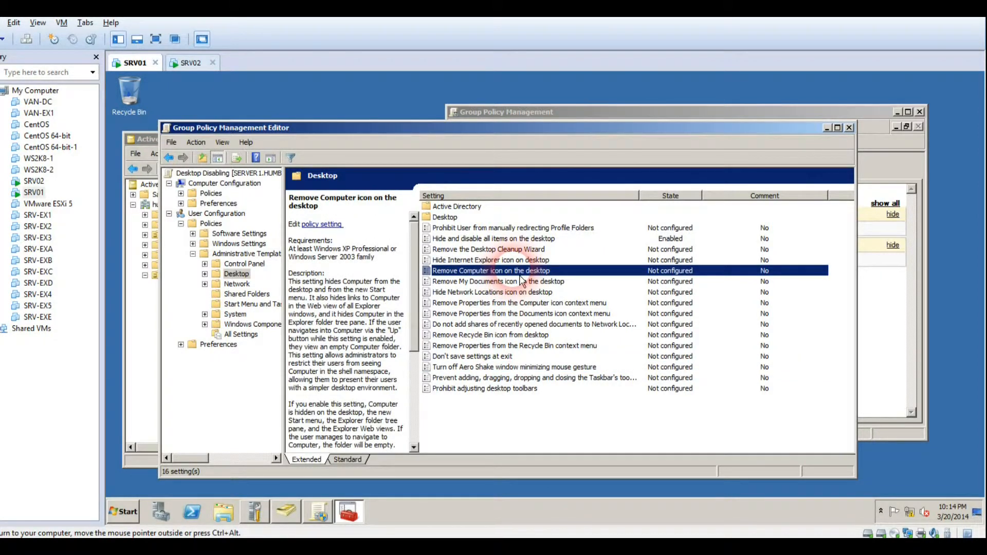
pyautogui.click(520, 281)
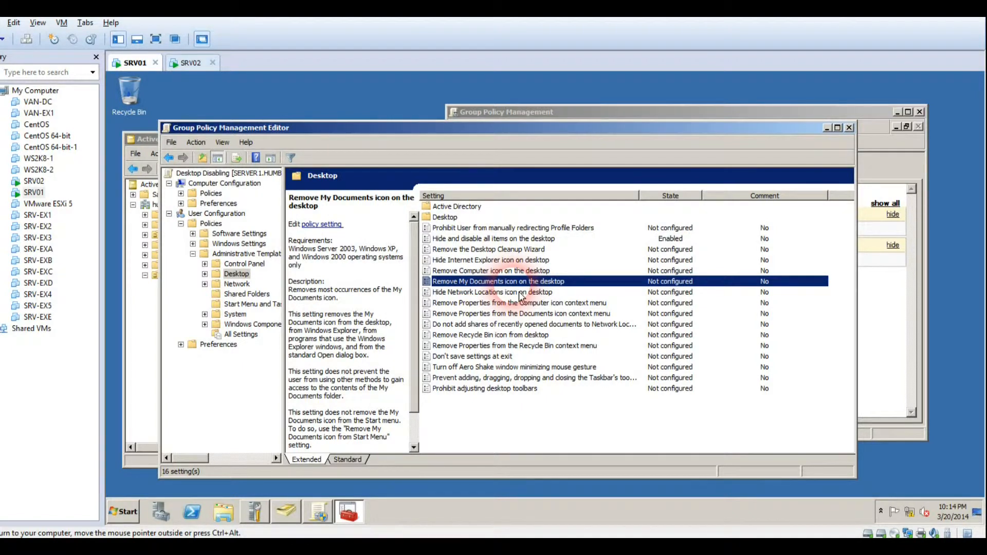
pyautogui.click(512, 340)
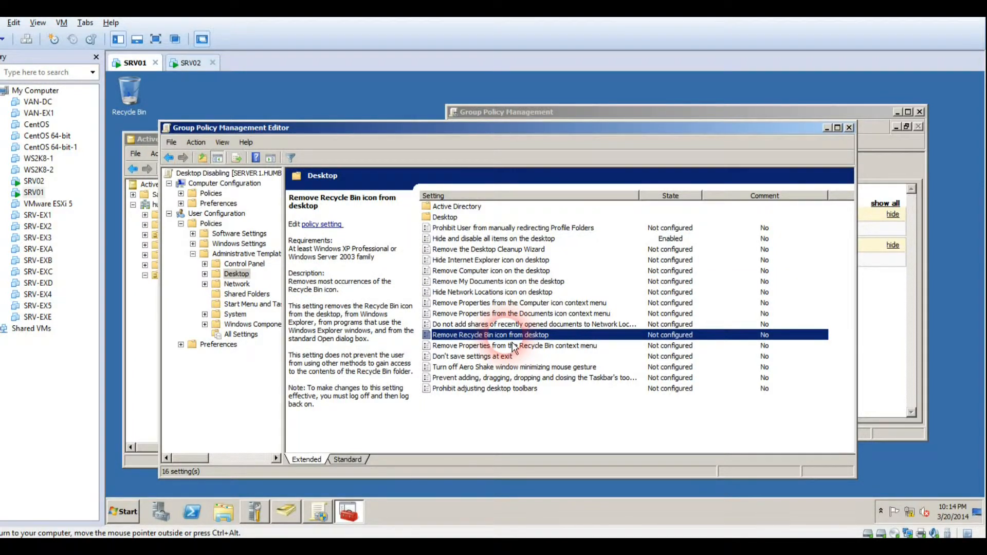
pyautogui.click(513, 350)
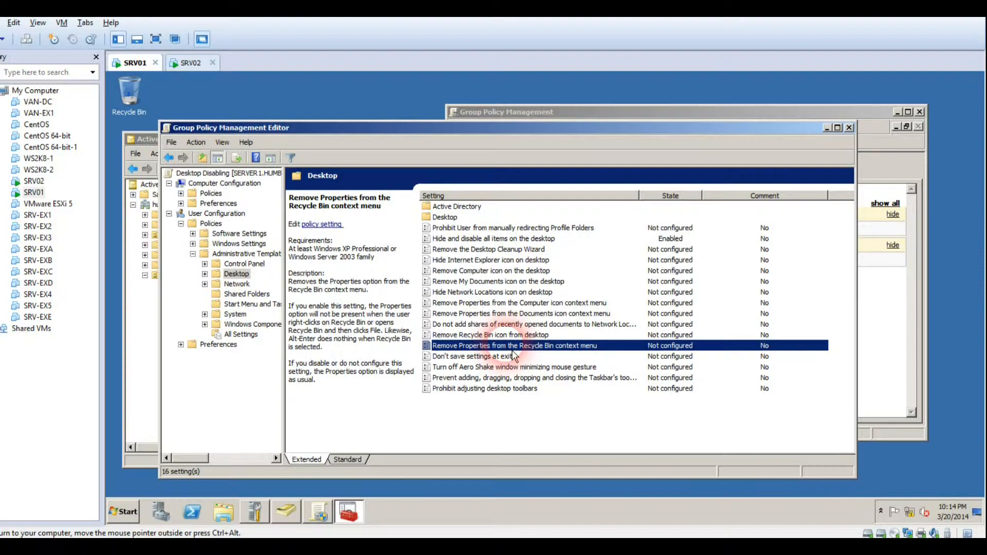
# Set 'Remove Properties from the Recycle Bin context menu' to Enabled and confirm with OK
pyautogui.doubleClick(513, 350)
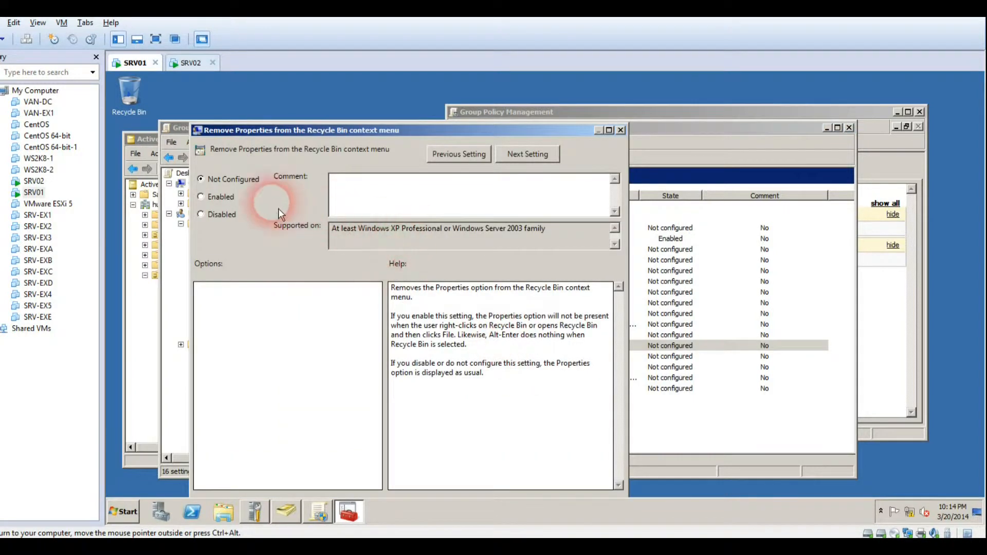
pyautogui.click(225, 198)
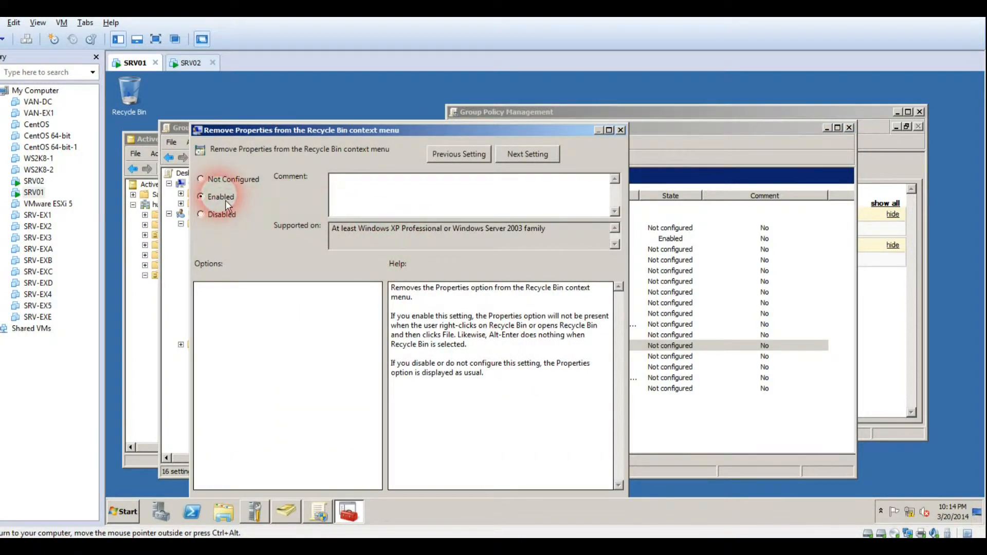
pyautogui.moveTo(359, 135); pyautogui.dragTo(359, 110)
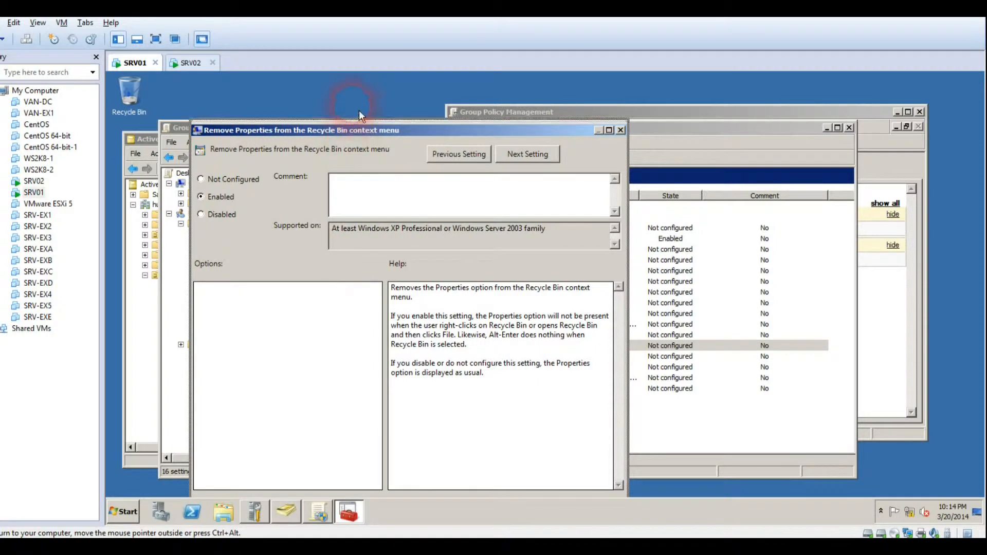
pyautogui.click(504, 483)
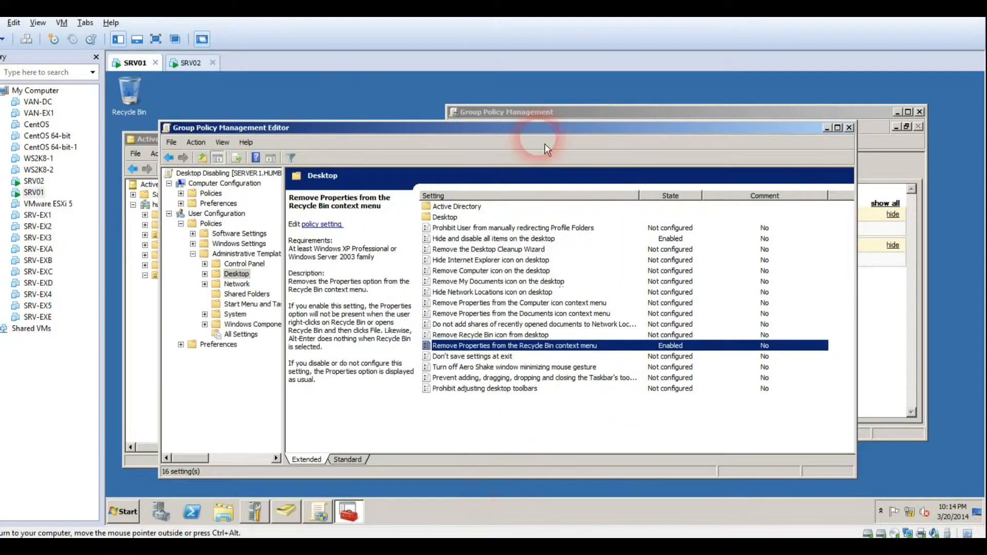
pyautogui.click(190, 63)
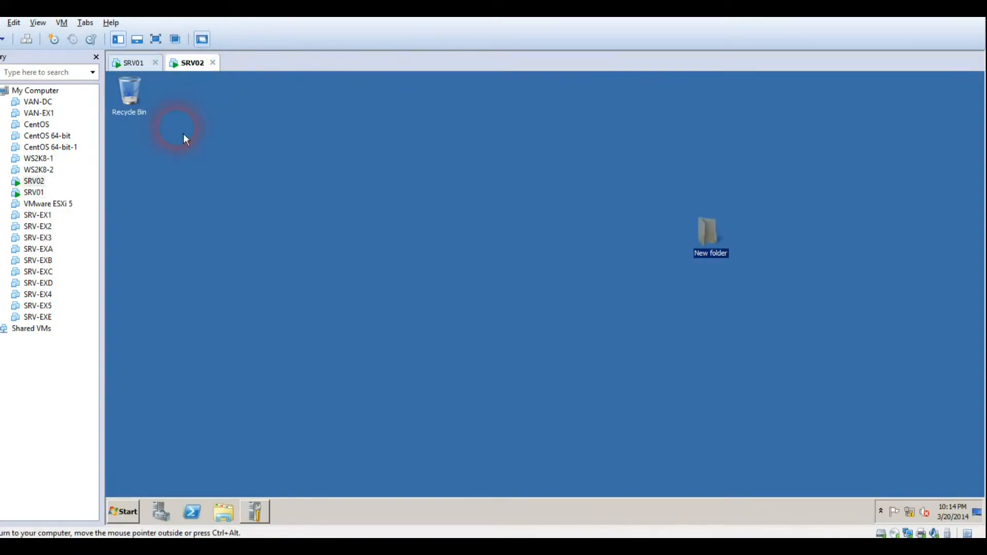
pyautogui.rightClick(135, 103)
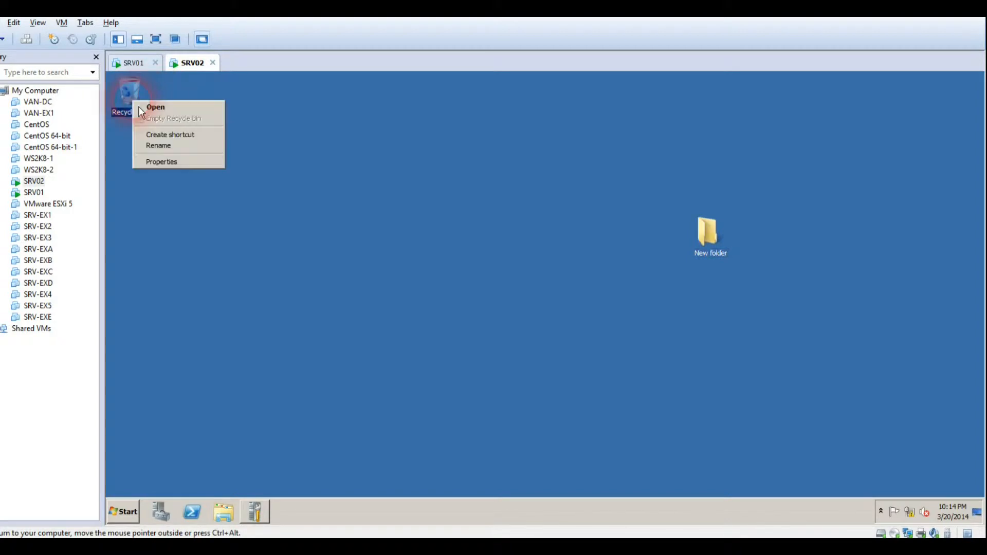
pyautogui.click(148, 162)
pyautogui.click(285, 234)
pyautogui.click(271, 334)
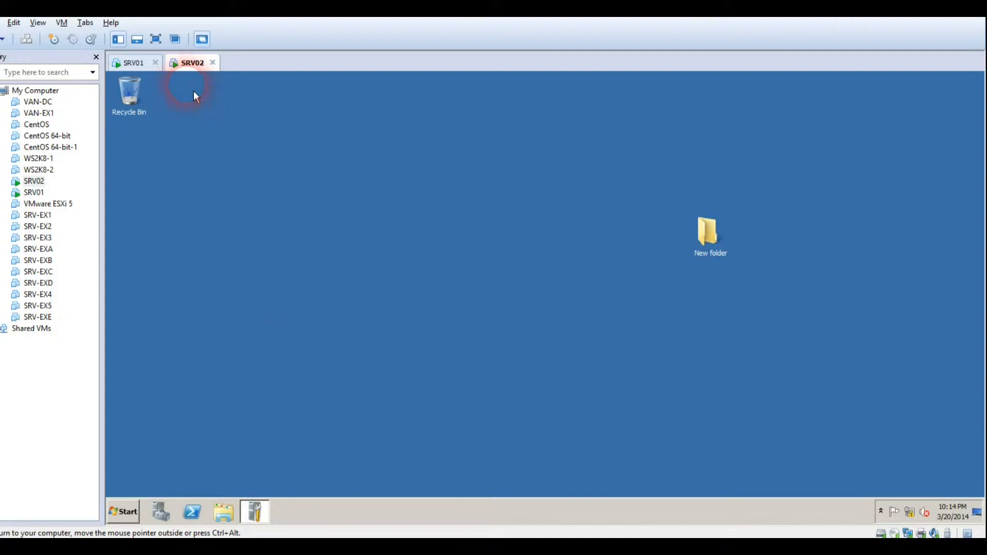
pyautogui.click(128, 63)
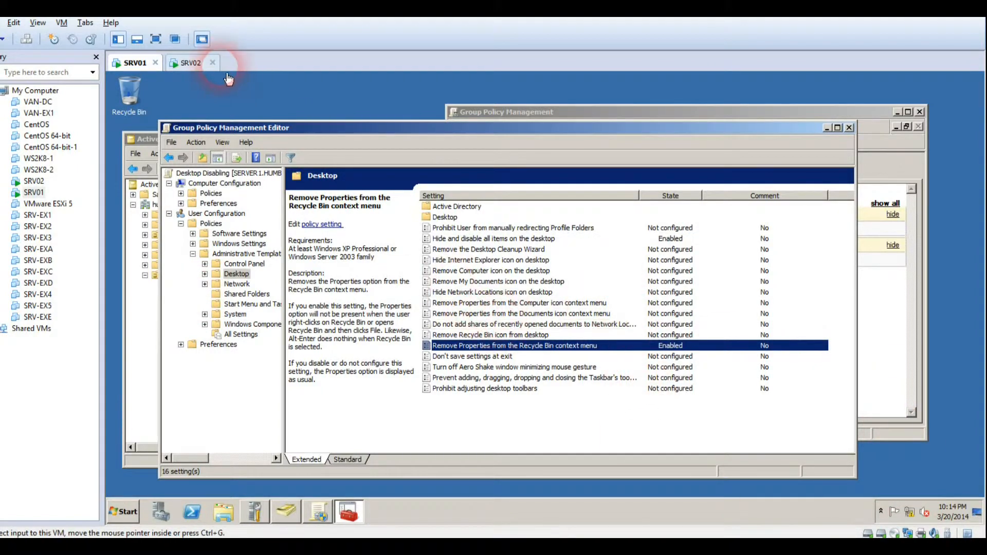
# Close the policy editor and open the Desktop Disabling settings report under Technical1, dismissing warnings
pyautogui.click(236, 278)
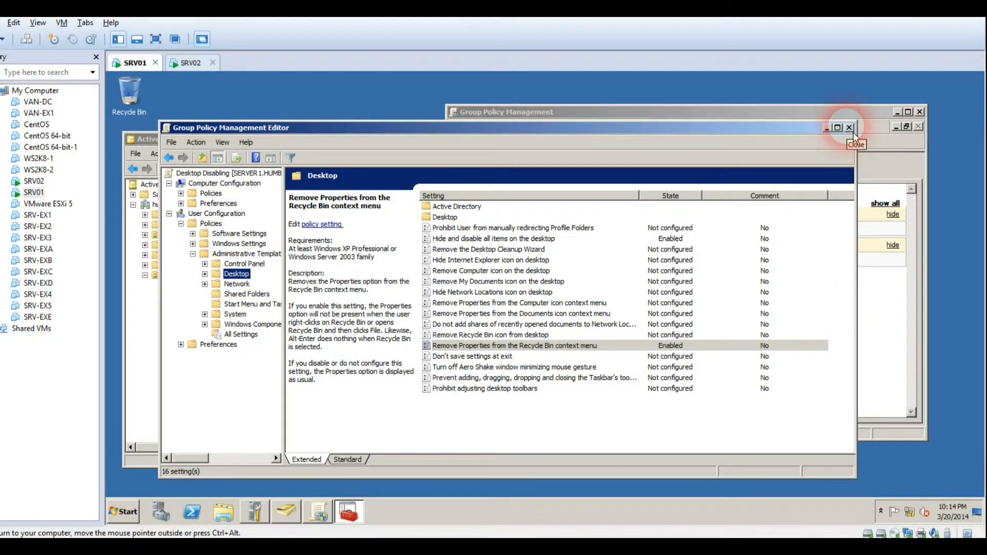
pyautogui.click(851, 129)
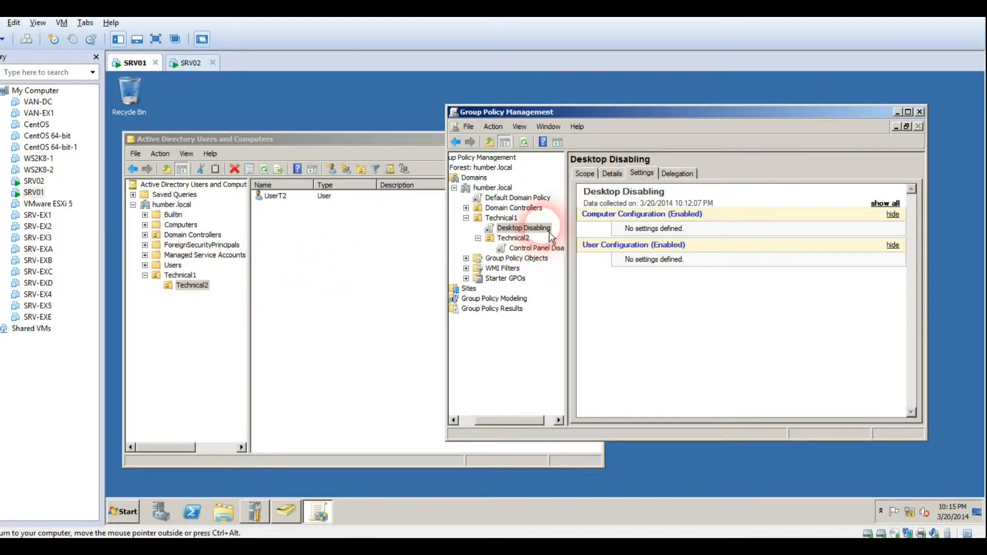
pyautogui.click(525, 228)
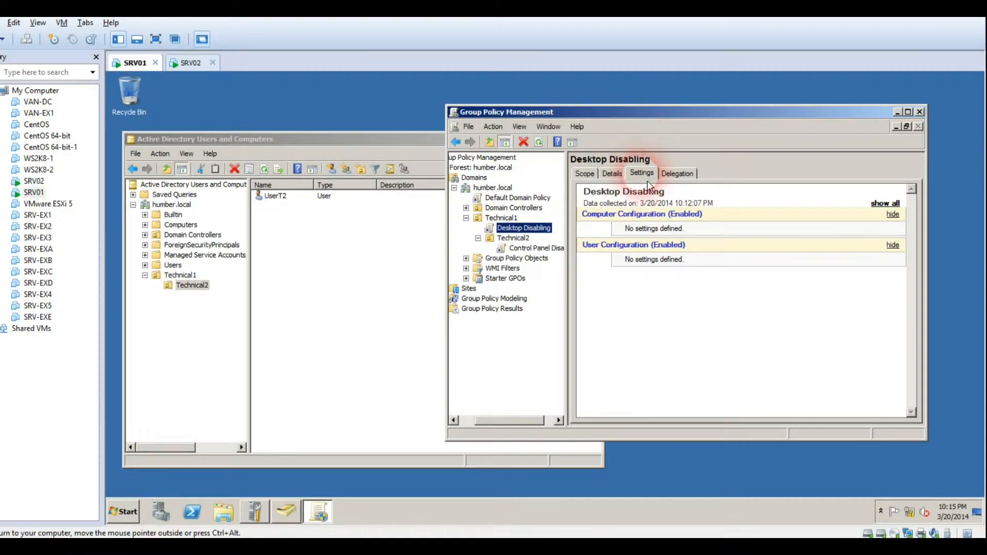
pyautogui.click(749, 206)
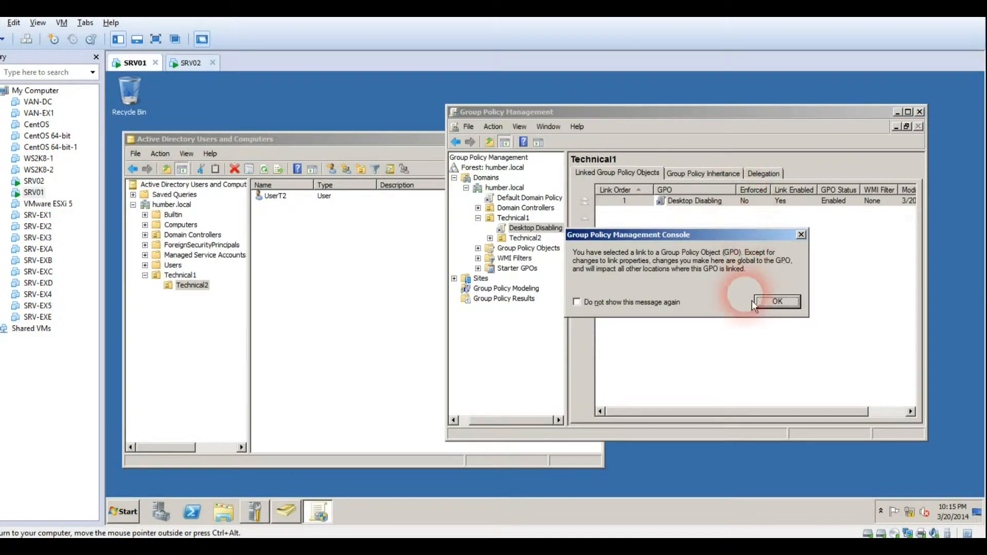
pyautogui.click(773, 306)
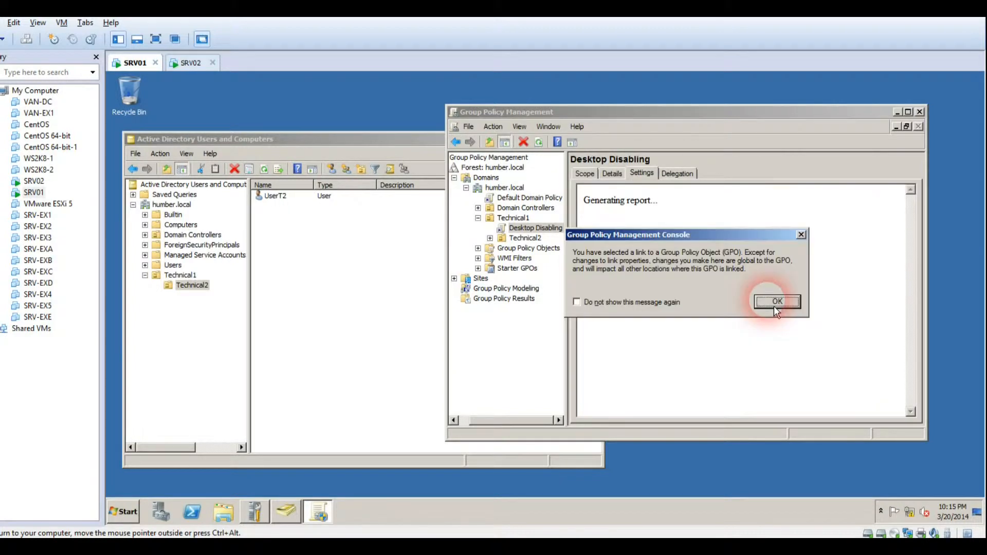
pyautogui.click(753, 307)
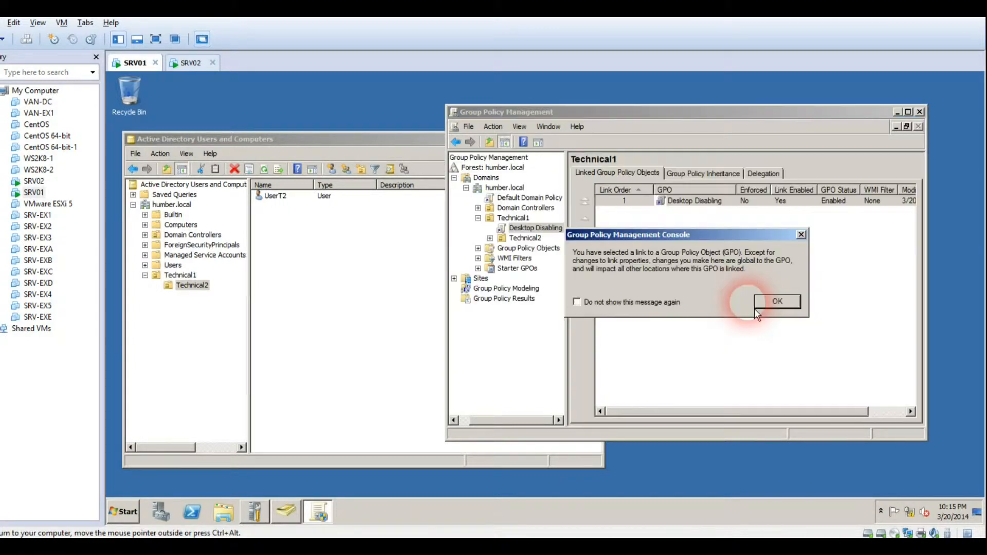
pyautogui.click(759, 303)
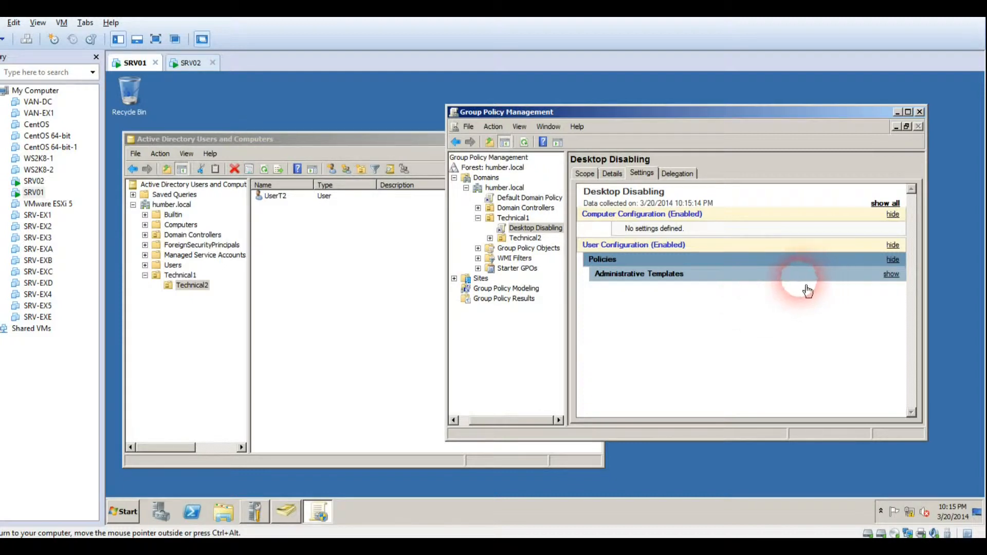
# Expand Administrative Templates and Desktop in the report, then select Technical2
pyautogui.click(891, 274)
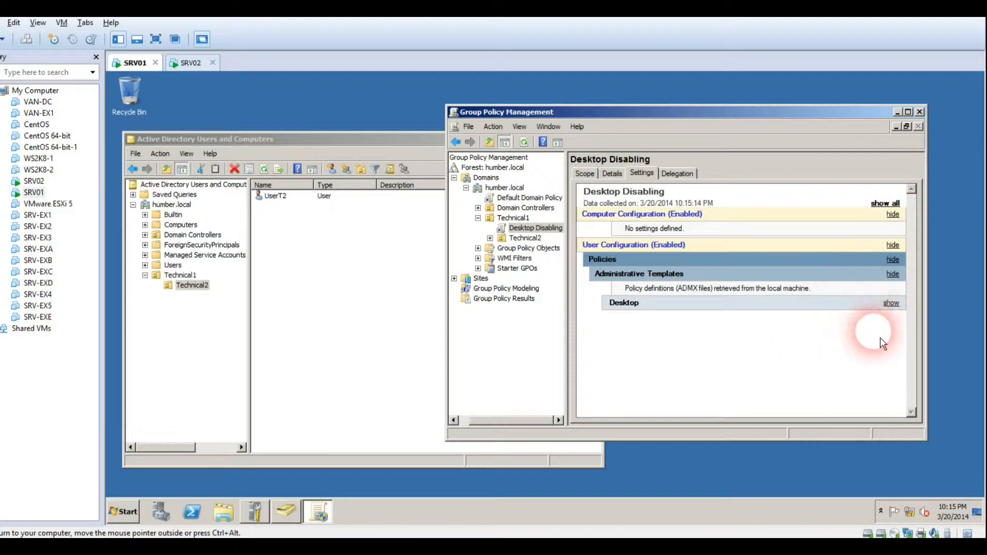
pyautogui.click(891, 304)
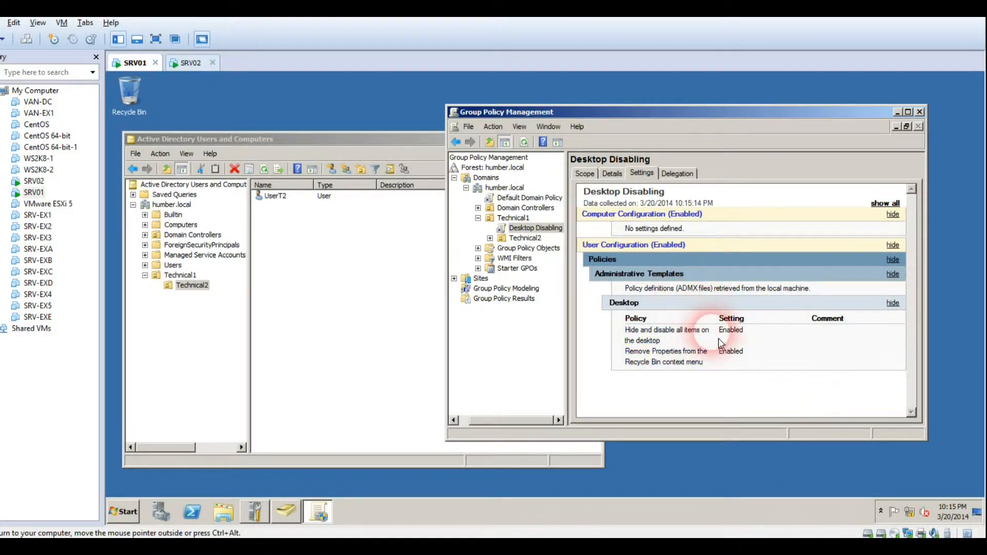
pyautogui.click(530, 239)
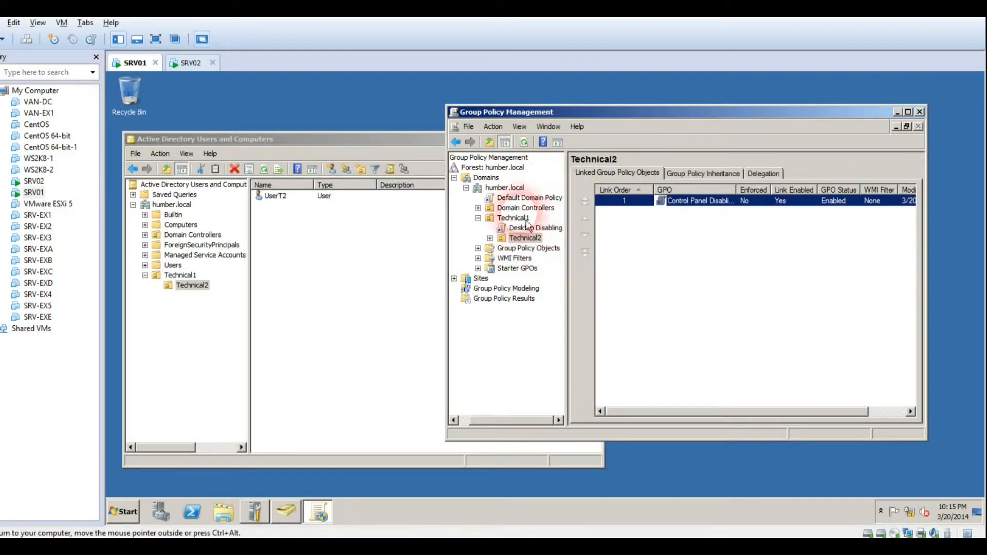
# Open the Control Panel Disabling GPO linked under Technical2 for editing
pyautogui.click(652, 202)
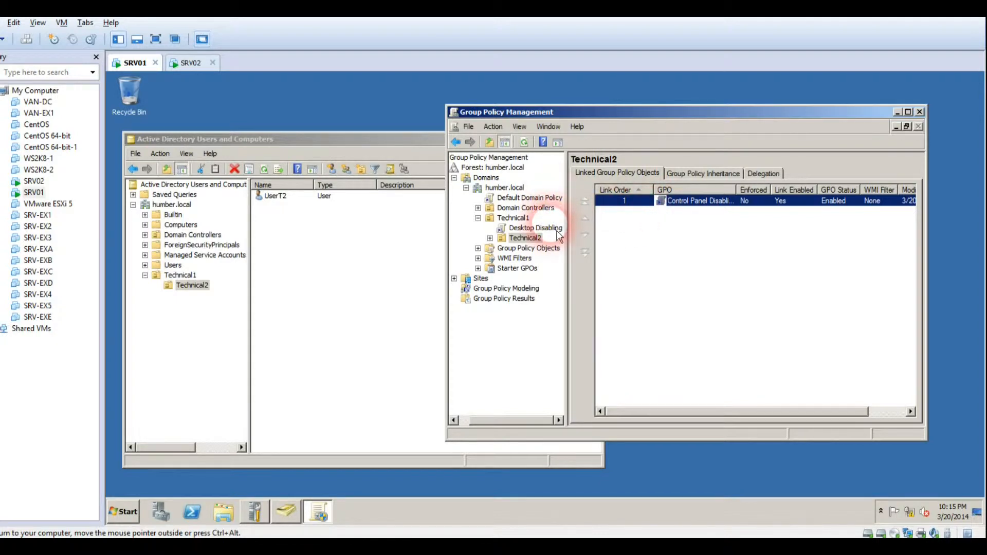
pyautogui.doubleClick(526, 238)
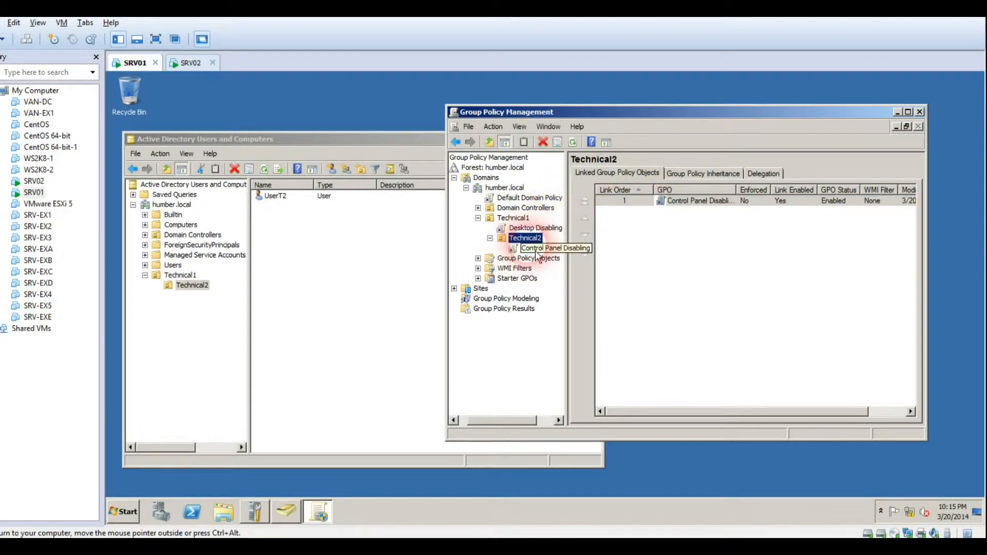
pyautogui.click(539, 248)
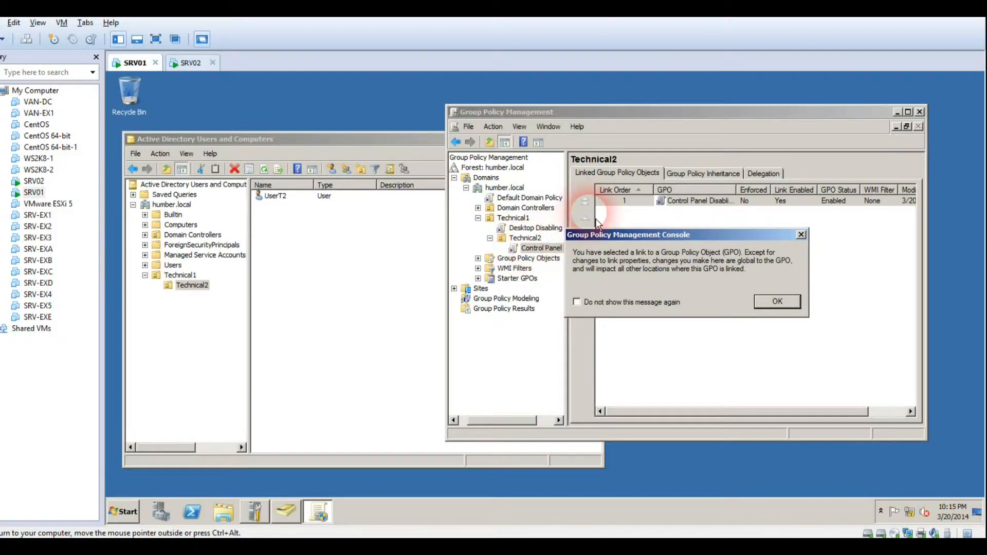
pyautogui.click(777, 302)
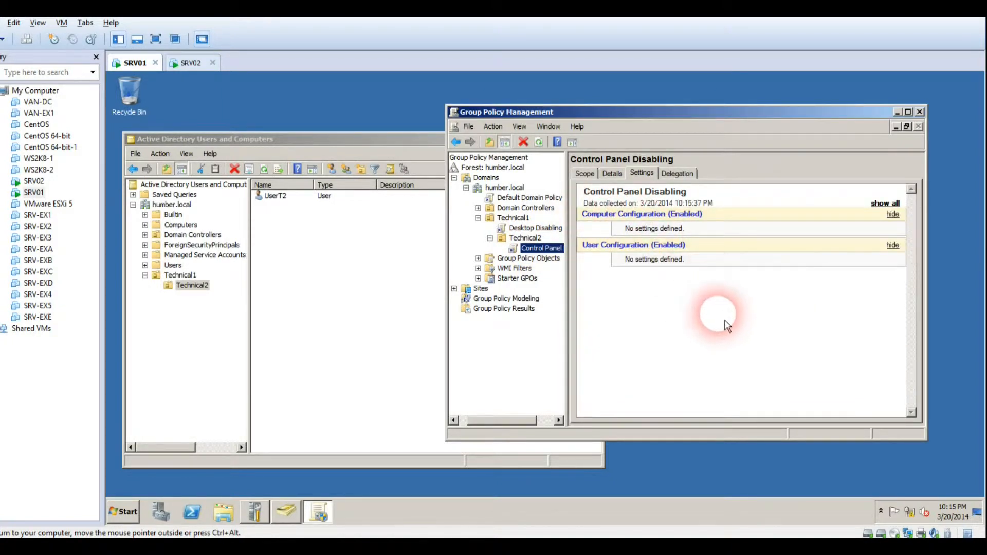
pyautogui.rightClick(544, 248)
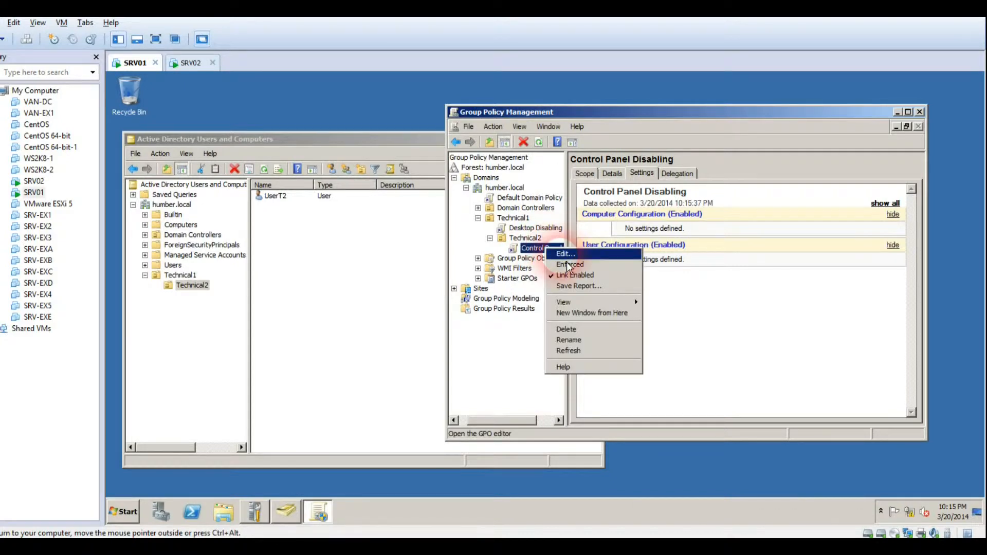
pyautogui.click(567, 258)
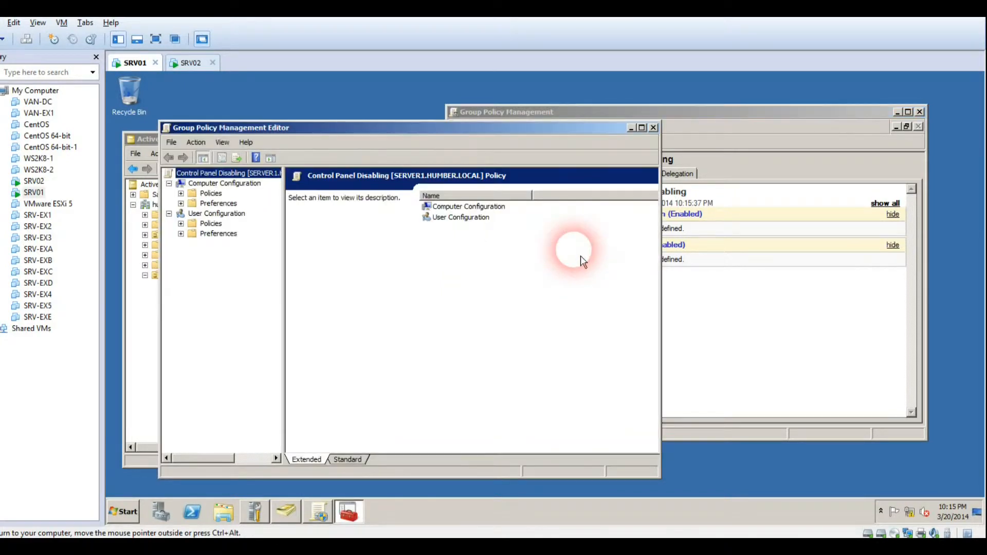
# Browse to User Configuration > Policies > Administrative Templates > Control Panel in the editor
pyautogui.doubleClick(459, 219)
pyautogui.doubleClick(243, 214)
pyautogui.doubleClick(243, 214)
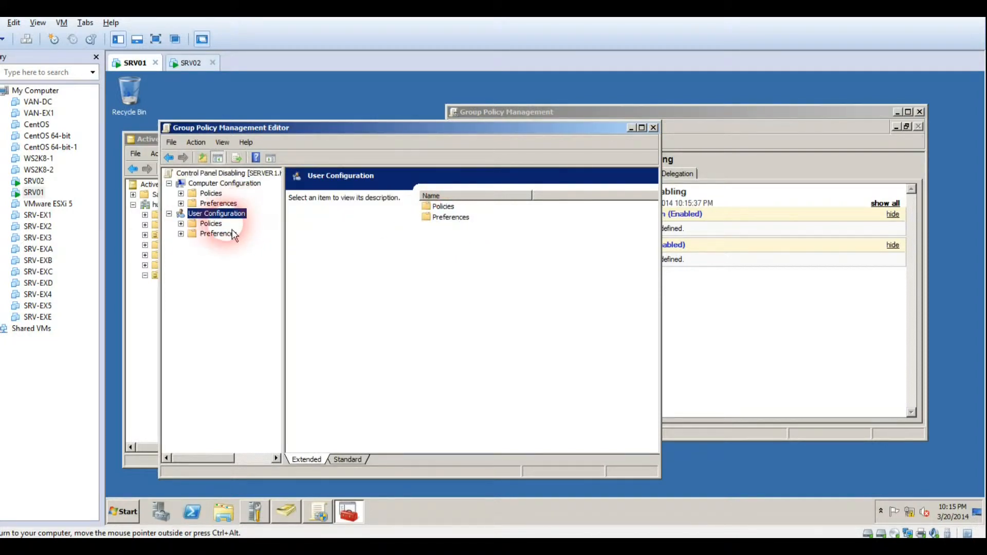
pyautogui.doubleClick(212, 224)
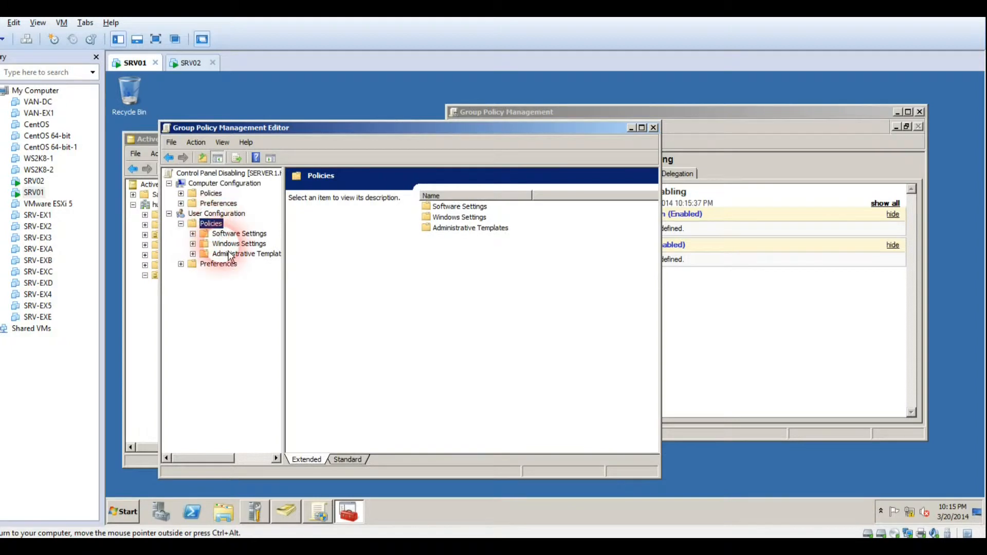
pyautogui.click(229, 259)
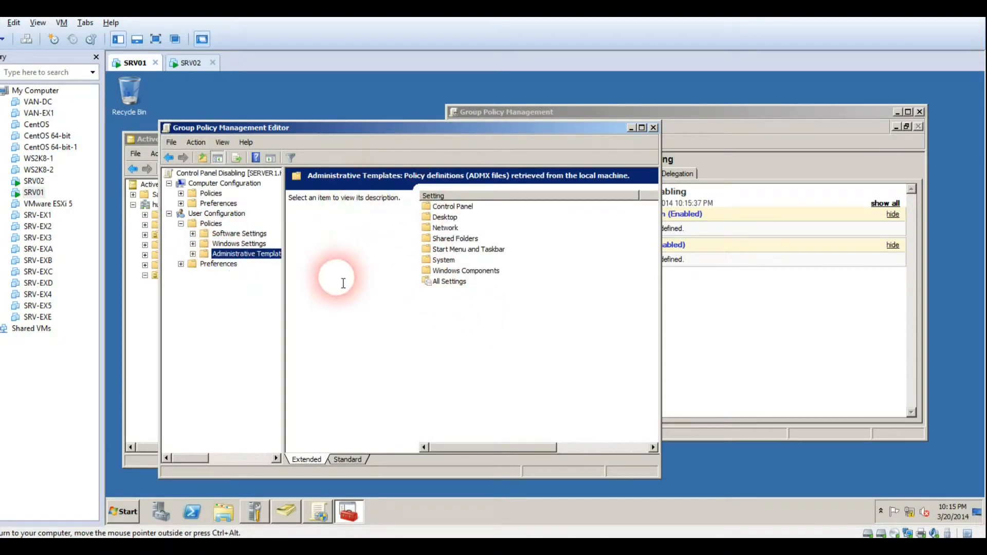
pyautogui.click(453, 208)
pyautogui.doubleClick(448, 207)
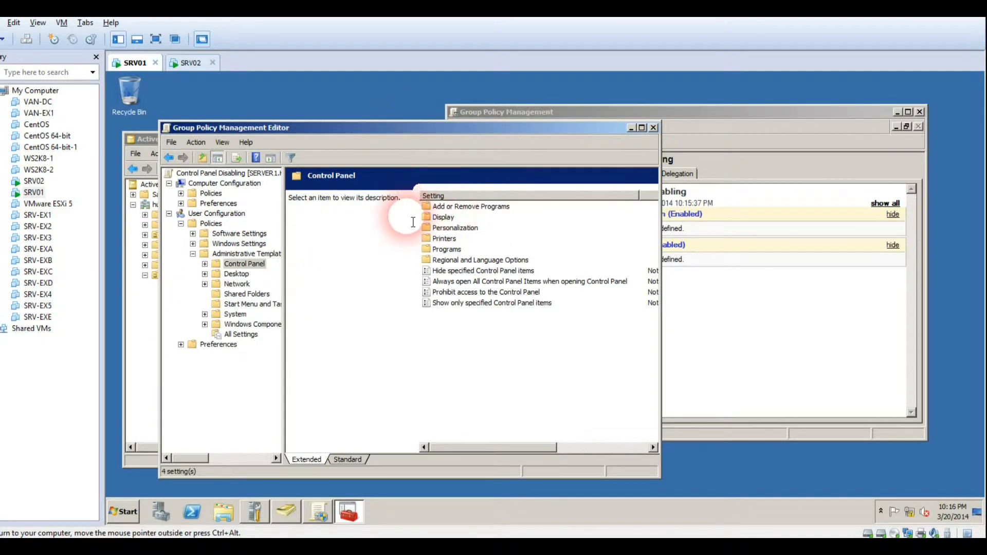
# Set 'Prohibit access to the Control Panel' to Enabled and close the Group Policy editor
pyautogui.click(486, 292)
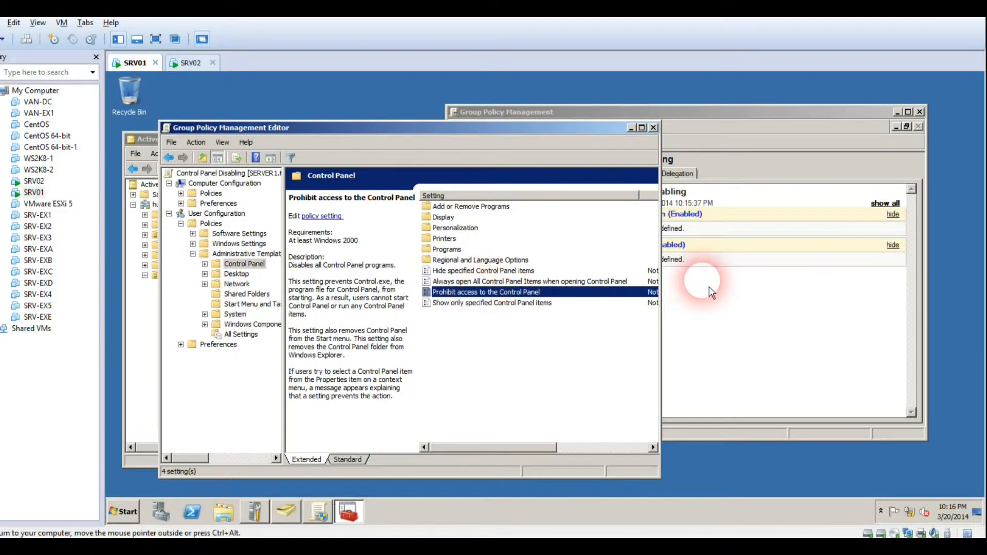
pyautogui.moveTo(661, 281); pyautogui.dragTo(846, 350)
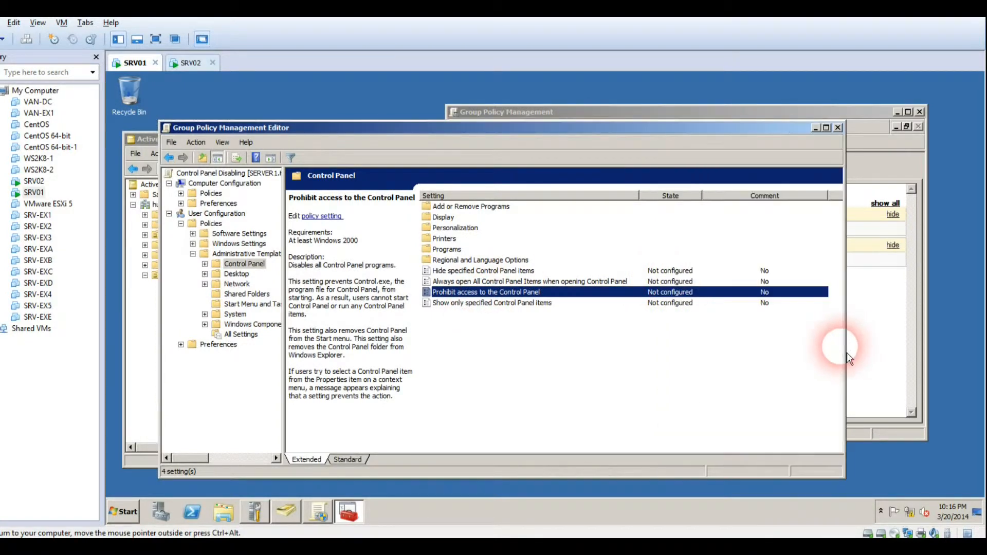
pyautogui.doubleClick(649, 296)
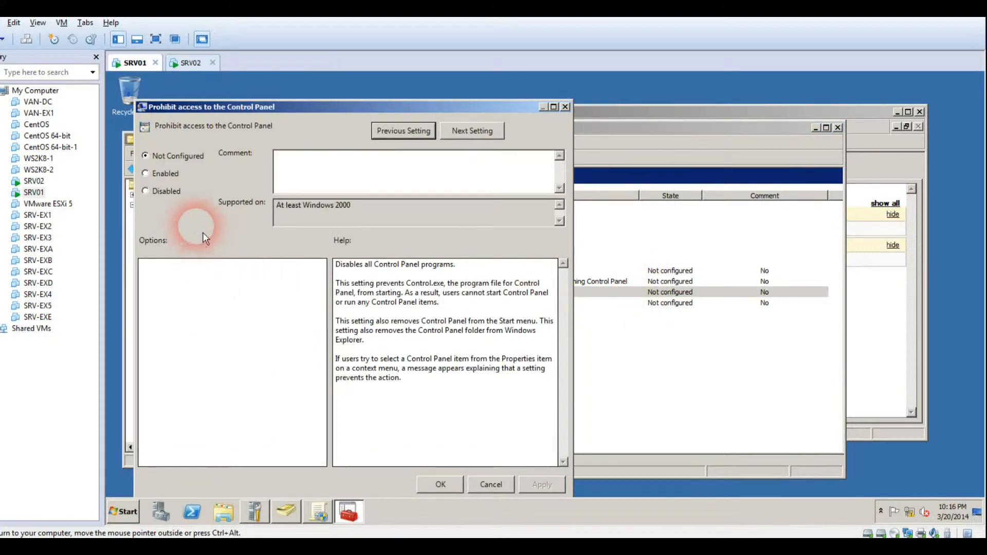
pyautogui.click(179, 174)
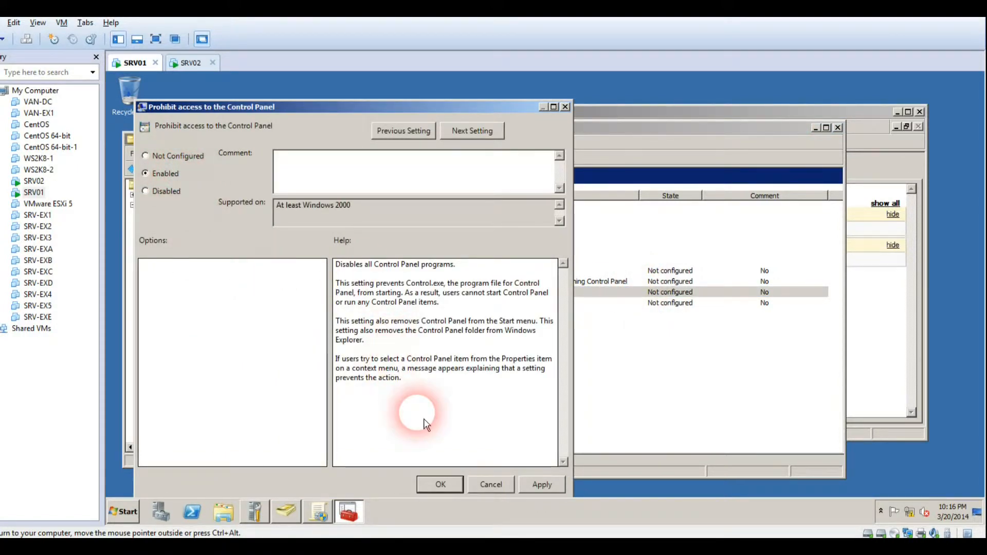
pyautogui.click(446, 491)
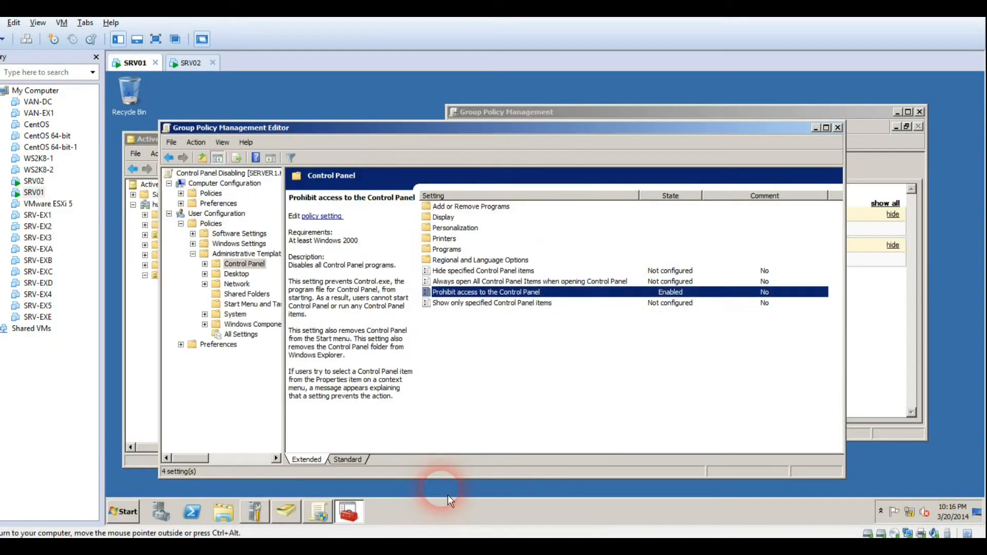
pyautogui.click(838, 128)
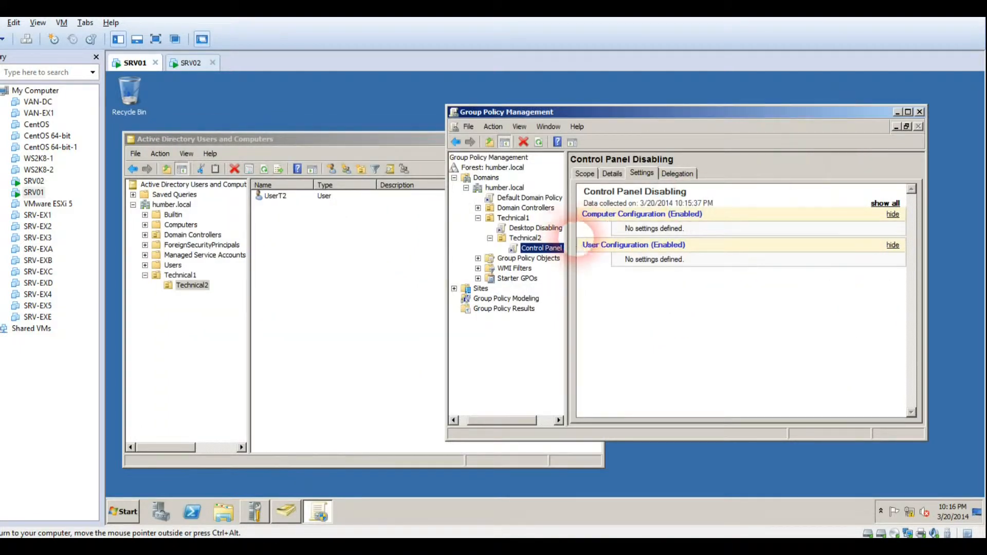
# Refresh GPMC with F5, verify Prohibit access to the Control Panel shows Enabled, then switch to SRV02
pyautogui.click(660, 302)
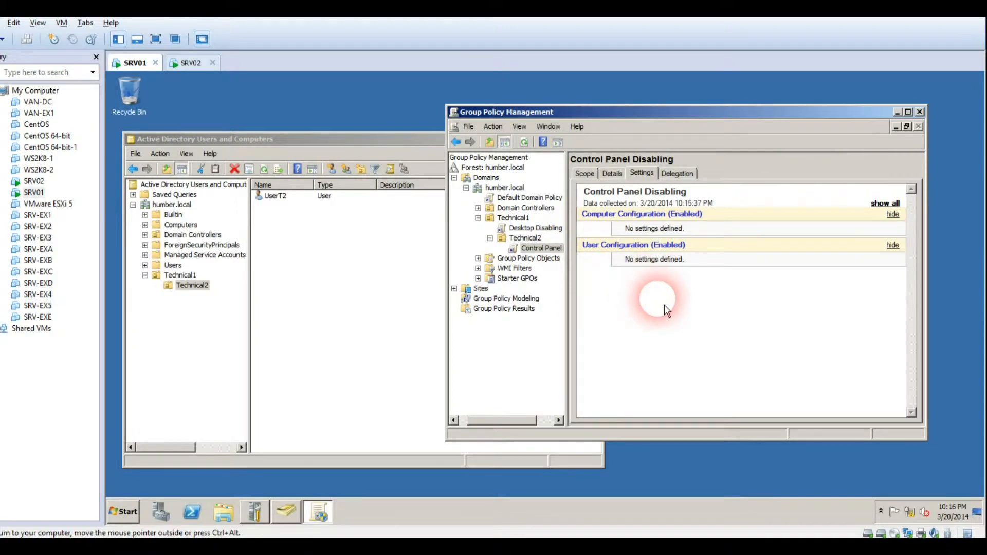
pyautogui.press('F5')
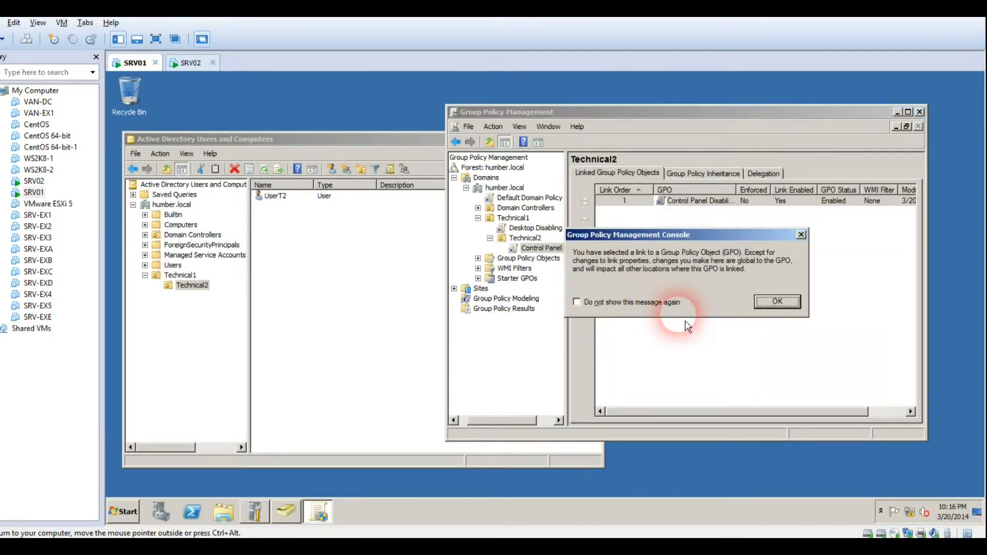
pyautogui.click(771, 302)
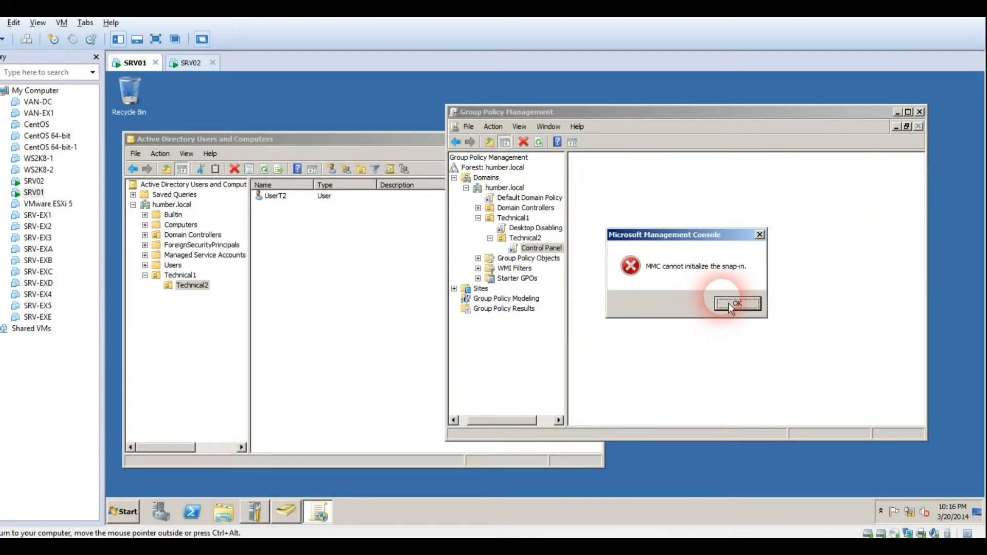
pyautogui.click(737, 304)
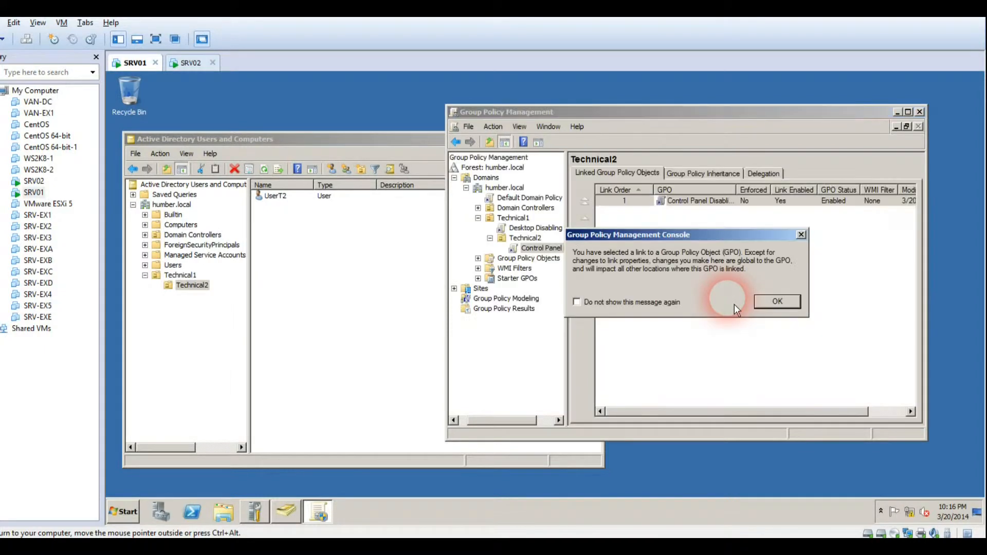
pyautogui.click(771, 302)
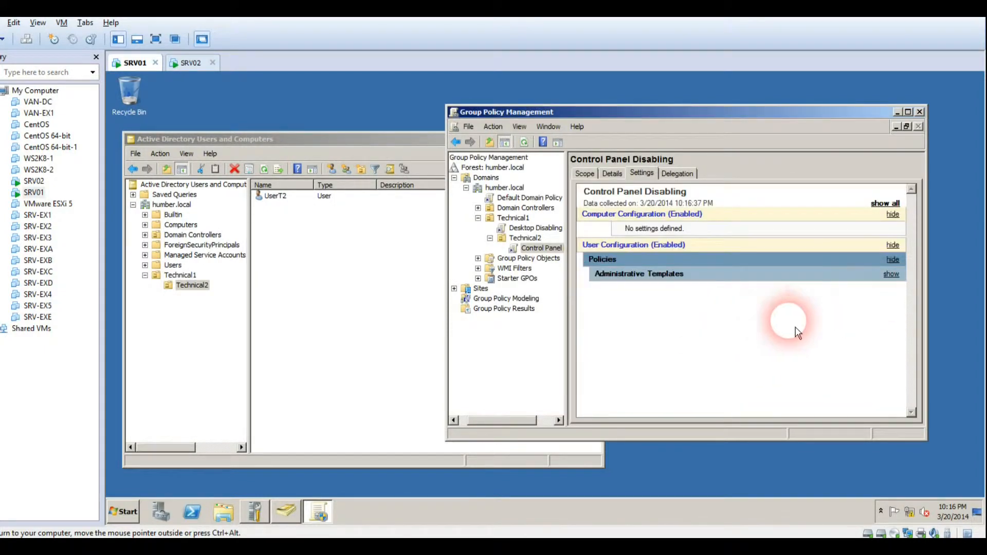
pyautogui.click(894, 276)
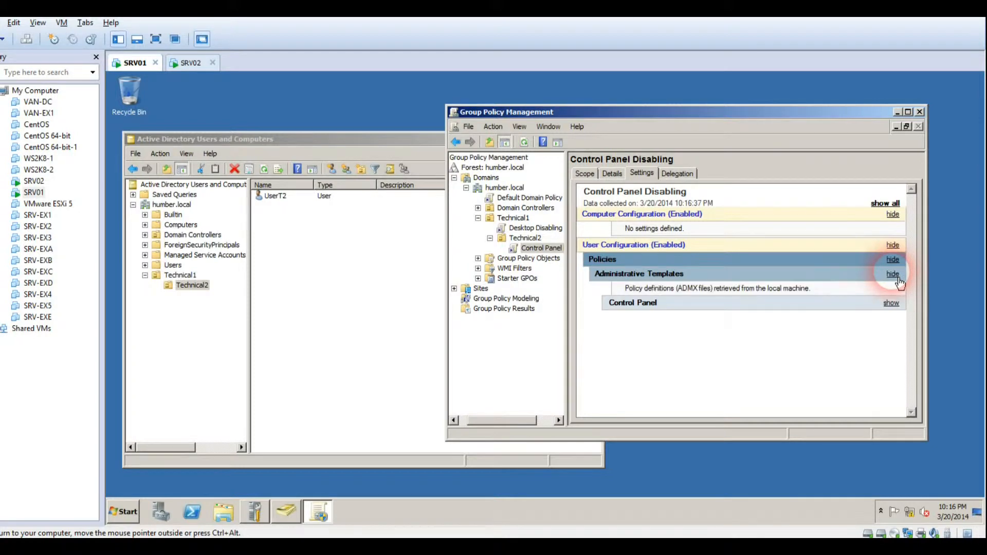
pyautogui.click(892, 304)
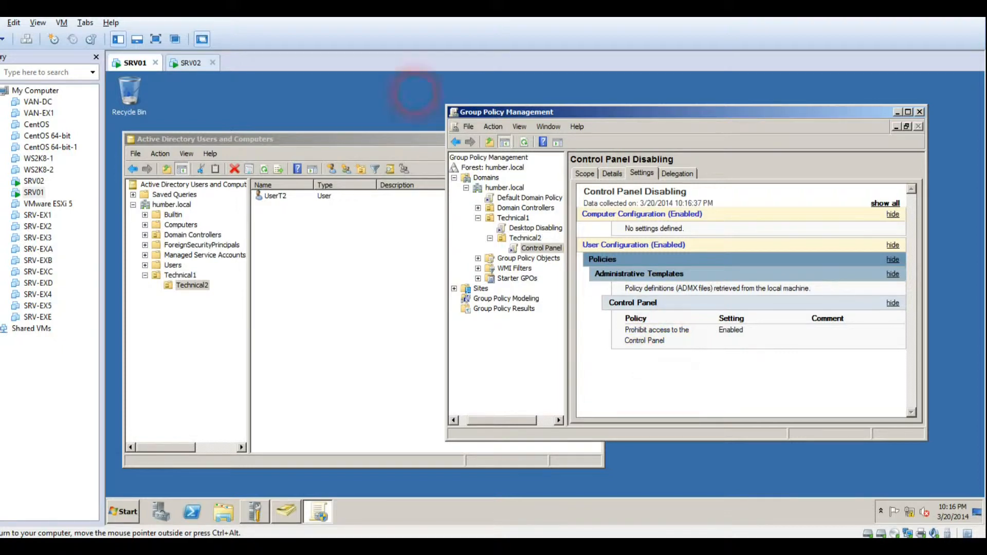
pyautogui.click(189, 62)
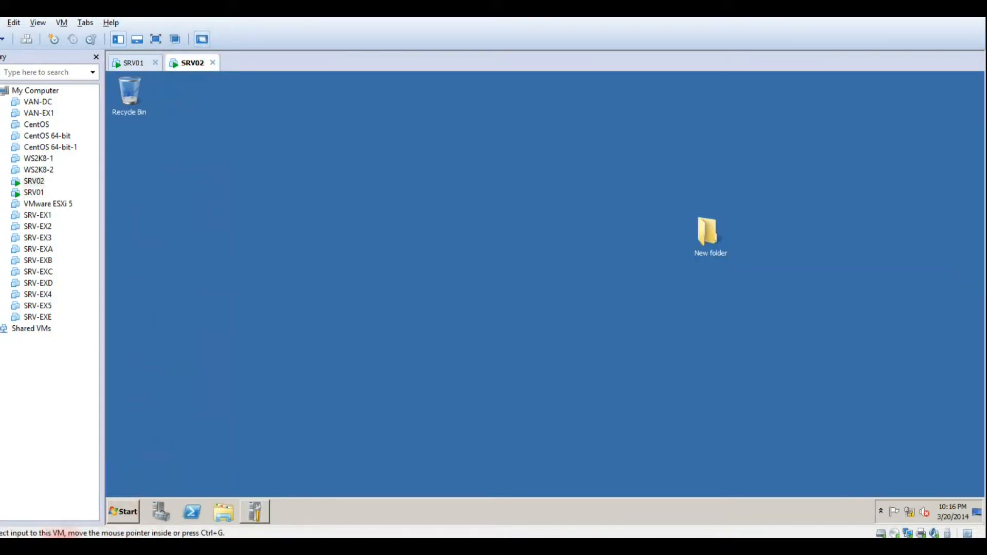
# Open Control Panel from the SRV02 Start menu and close it with Alt+F4
pyautogui.click(128, 513)
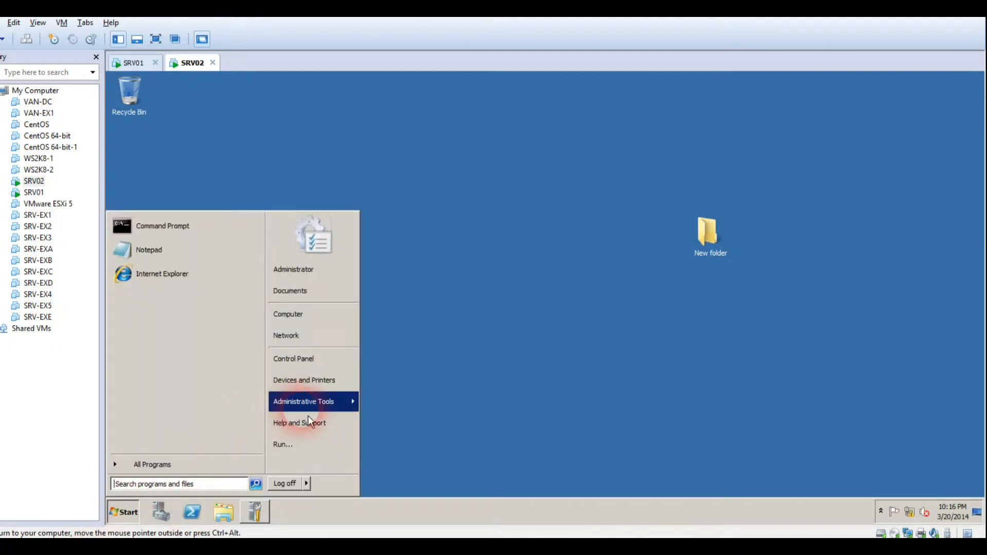
pyautogui.moveTo(308, 415)
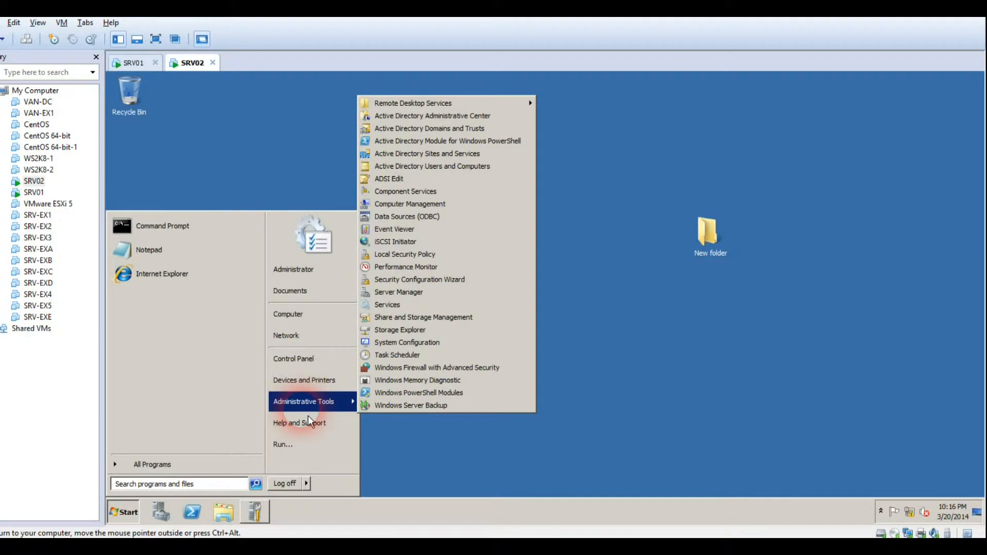
pyautogui.click(308, 368)
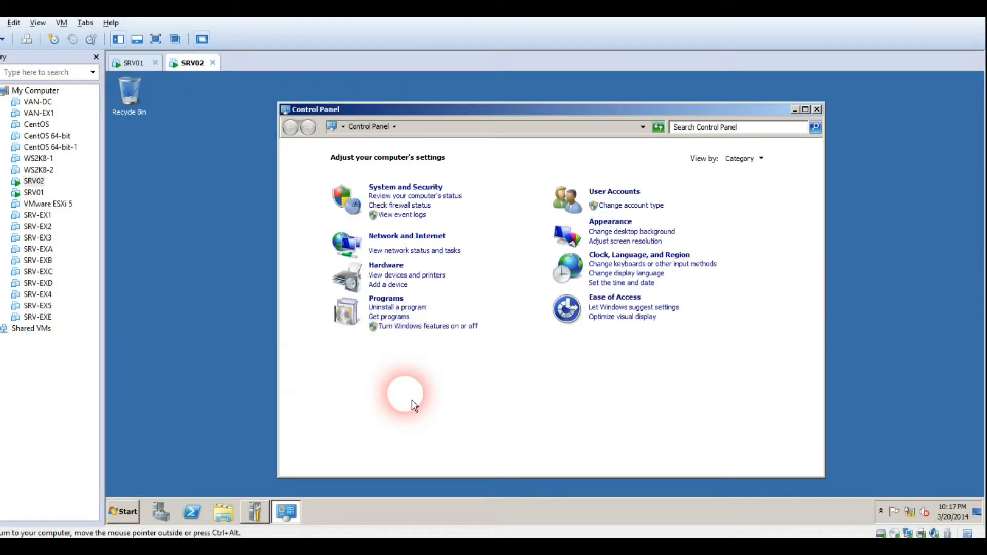
pyautogui.hotkey('alt', 'F4')
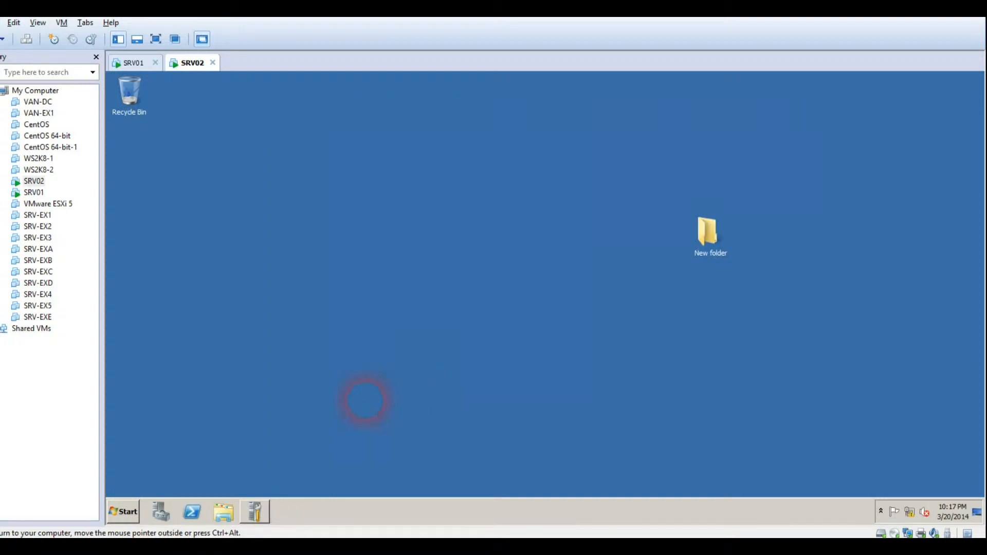
# Run nslookup in a Command Prompt to confirm server1.humber.local at 192.168.2.1, then close it
pyautogui.click(122, 522)
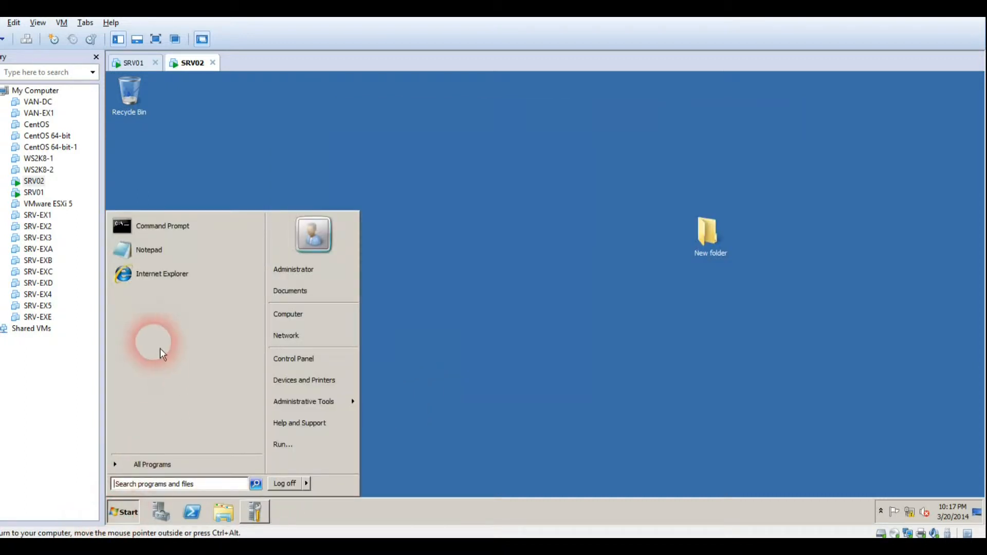
pyautogui.click(152, 220)
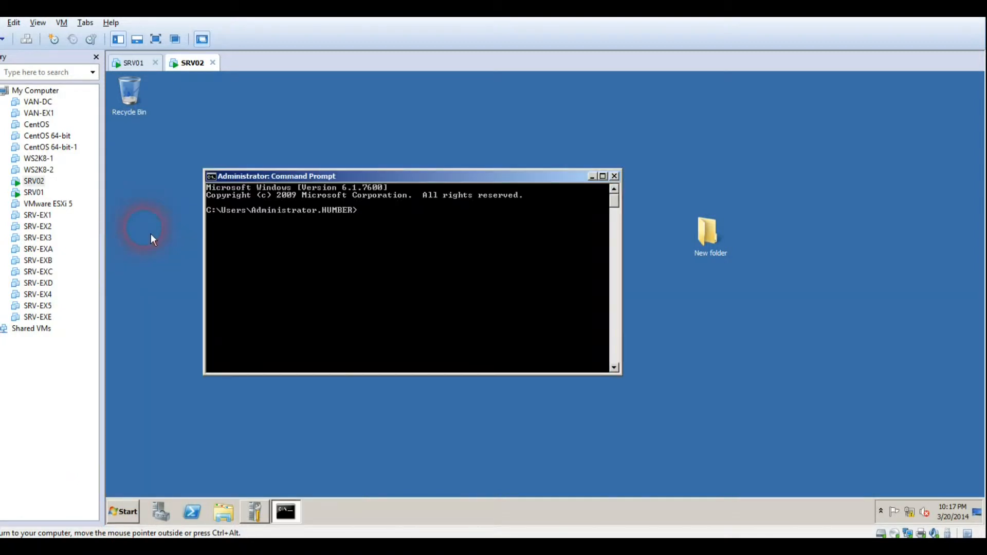
pyautogui.write('nslookup')
pyautogui.press('Return')
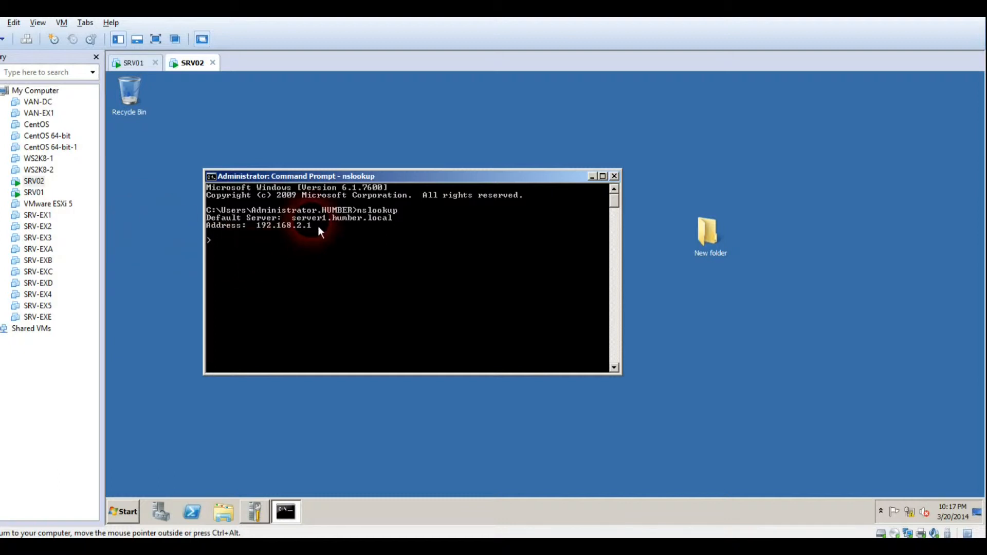
pyautogui.hotkey('ctrl', 'c')
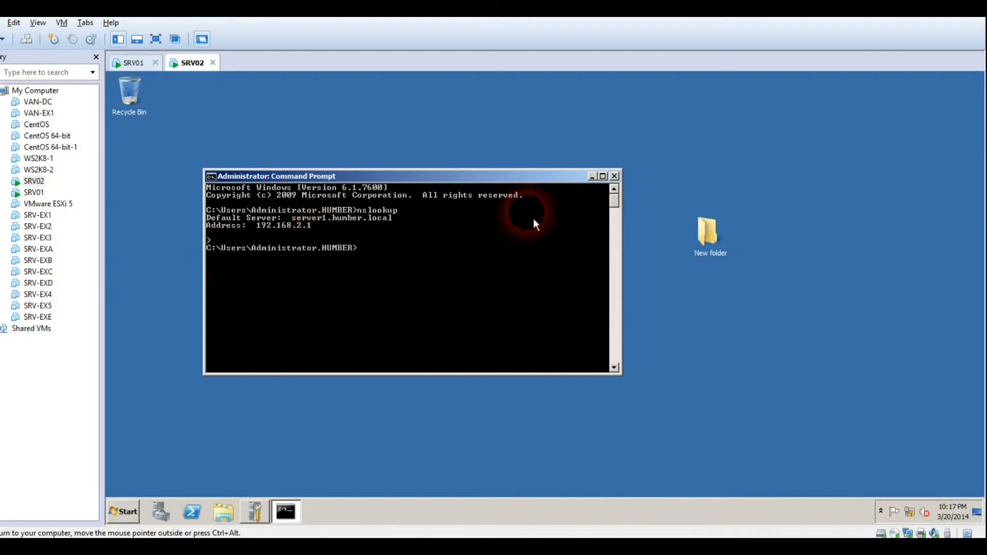
pyautogui.click(614, 176)
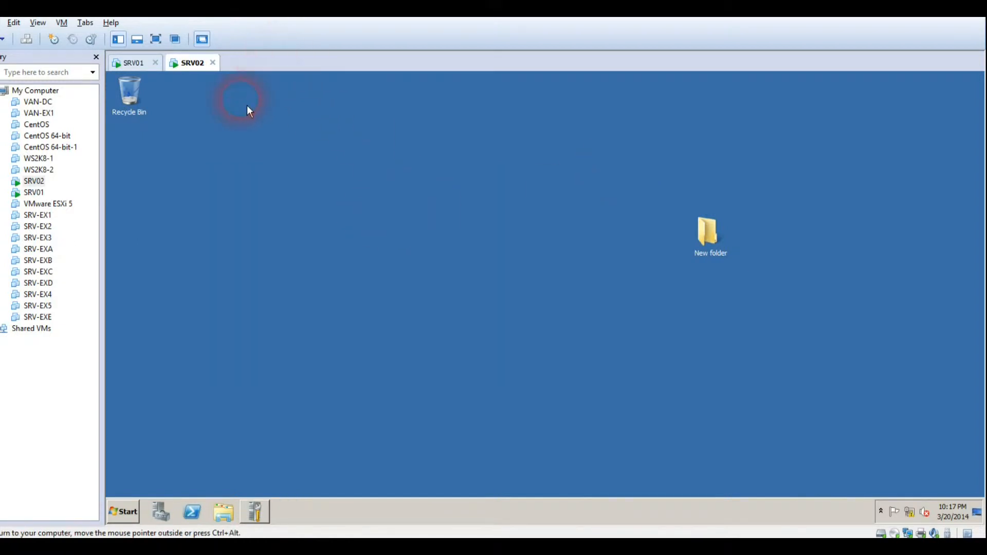
# Log the administrator off SRV02 and bring up the logon prompt
pyautogui.click(126, 516)
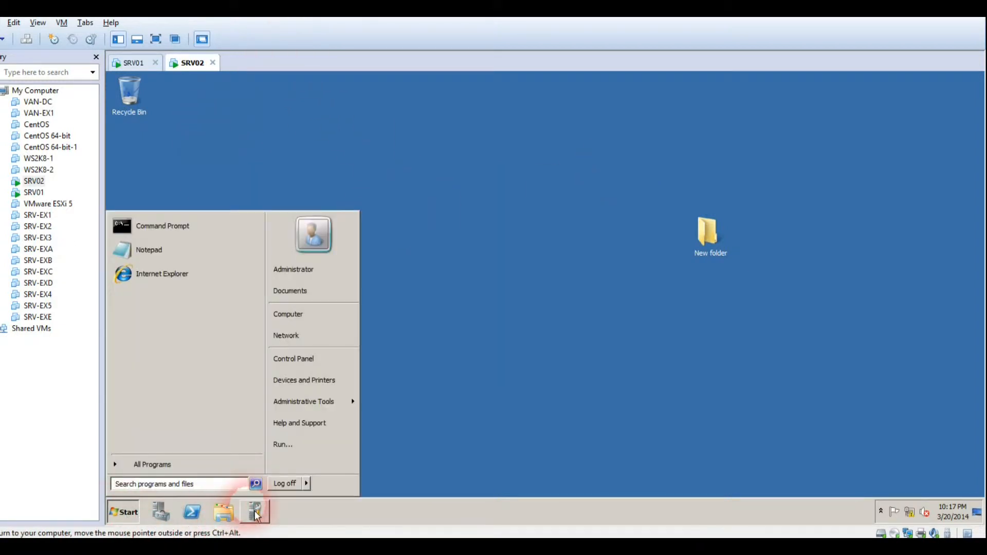
pyautogui.click(289, 492)
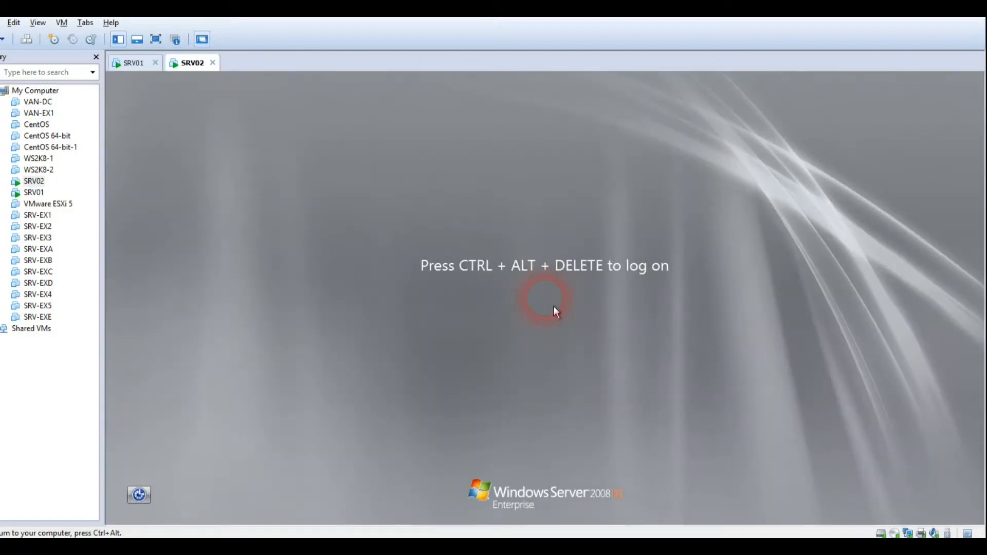
pyautogui.hotkey('ctrl', 'alt')
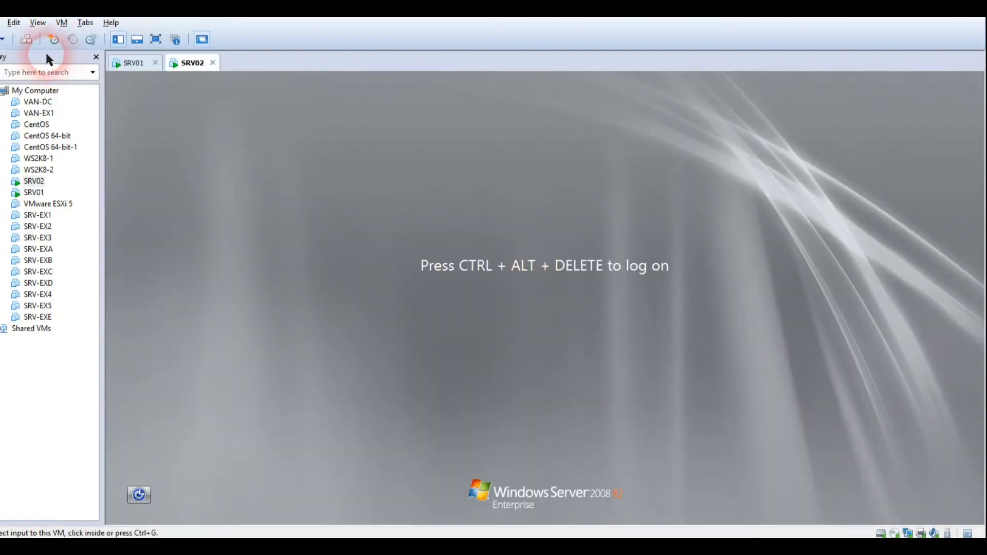
pyautogui.click(26, 40)
# Sign in on SRV02 as UserT1 with its password via Other User, then switch to SRV01
pyautogui.click(709, 462)
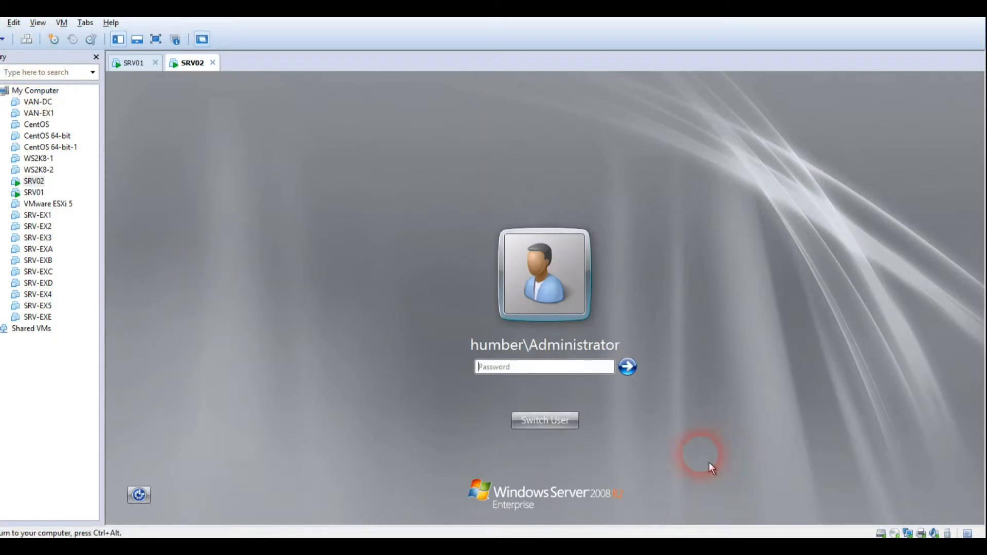
pyautogui.click(562, 424)
pyautogui.click(602, 335)
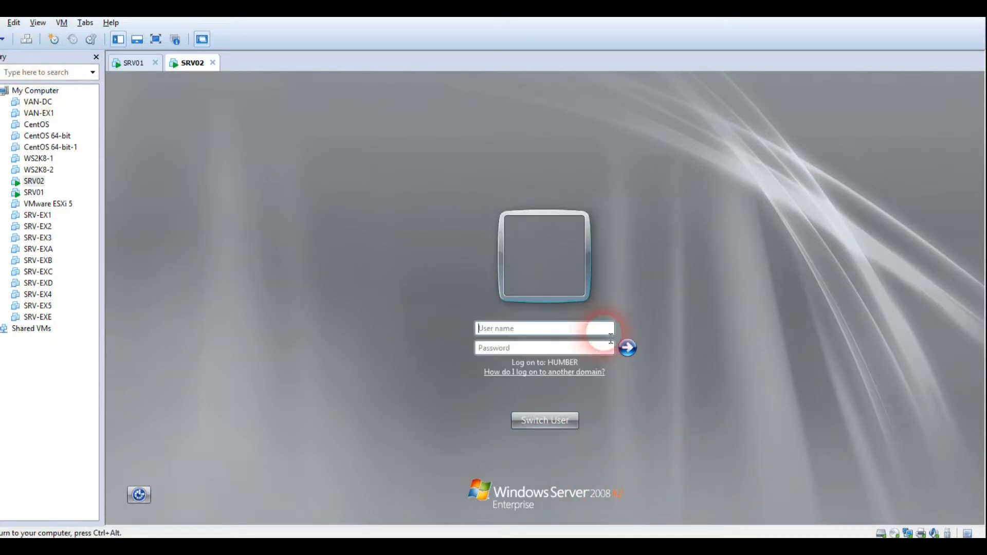
pyautogui.write('UserT1')
pyautogui.press('Tab')
pyautogui.write('••••••••')
pyautogui.press('Return')
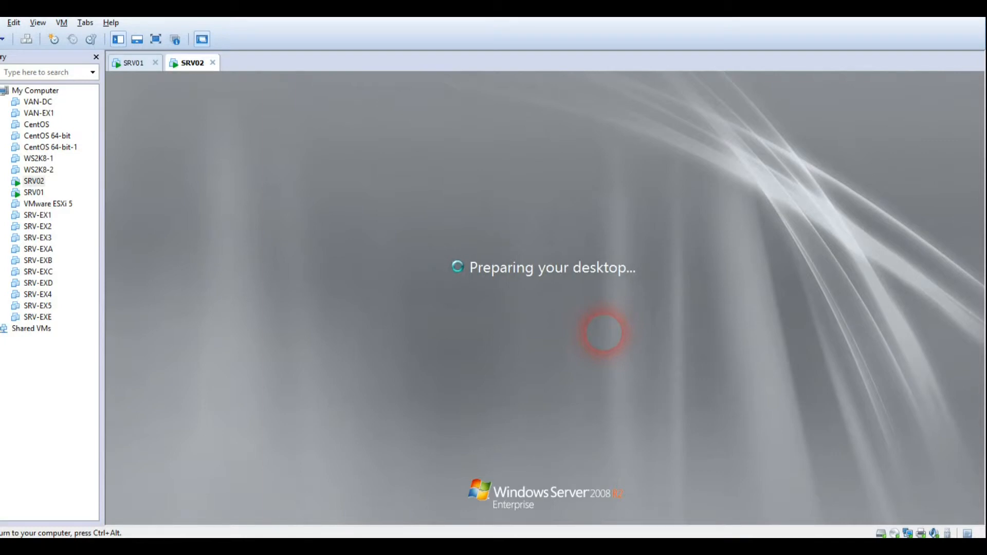
pyautogui.click(144, 66)
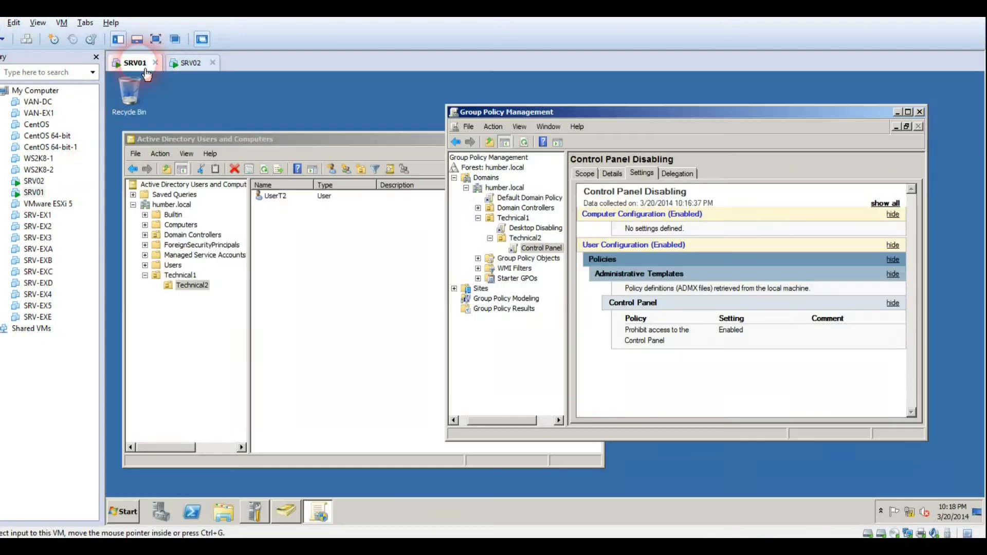
# Select Technical1 in ADUC and the Desktop Disabling link in GPMC, then return to SRV02
pyautogui.click(180, 276)
pyautogui.click(183, 278)
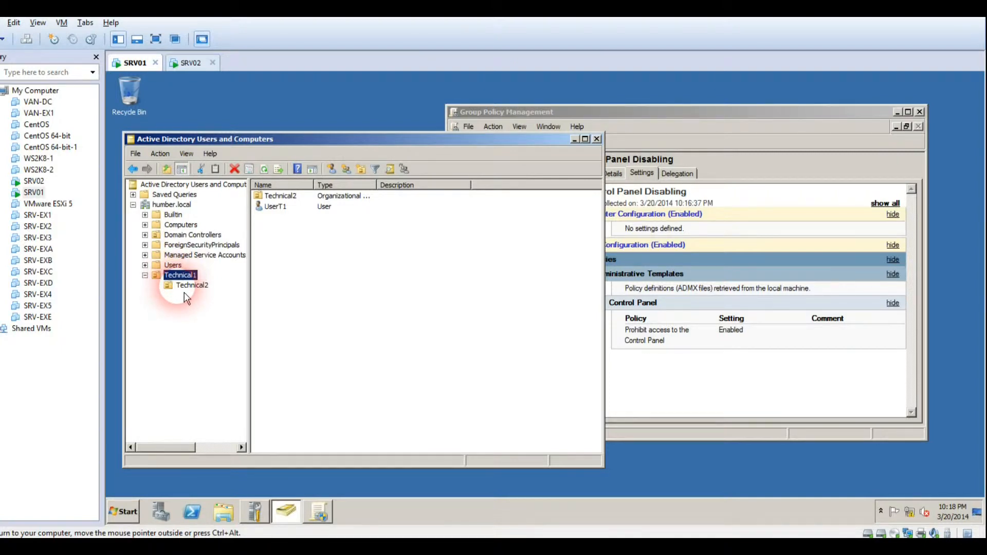
pyautogui.click(596, 318)
pyautogui.click(634, 388)
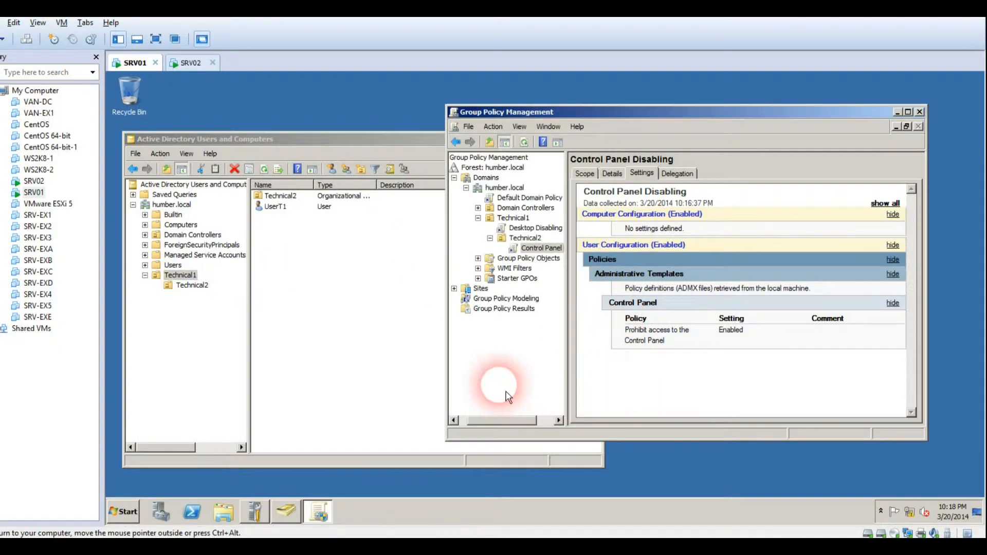
pyautogui.click(536, 229)
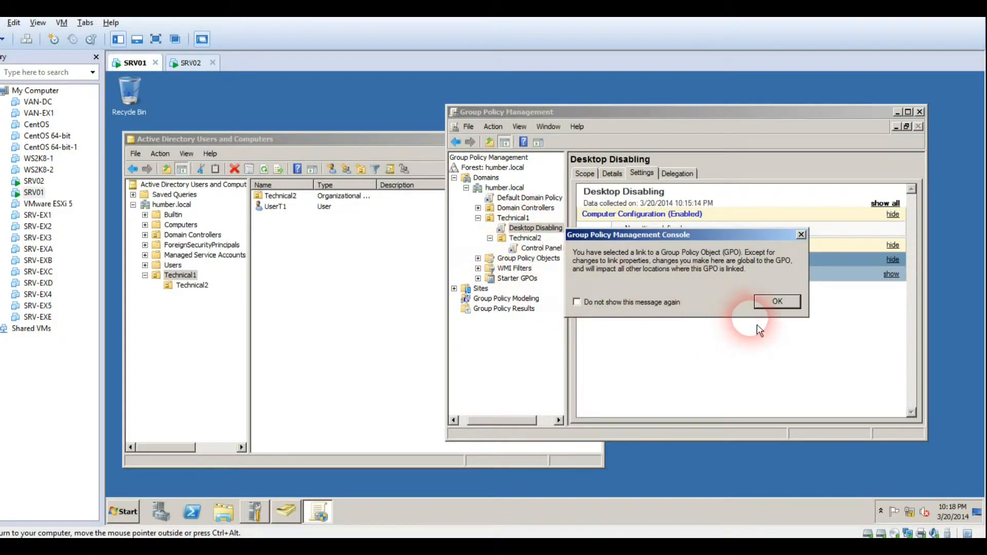
pyautogui.click(768, 305)
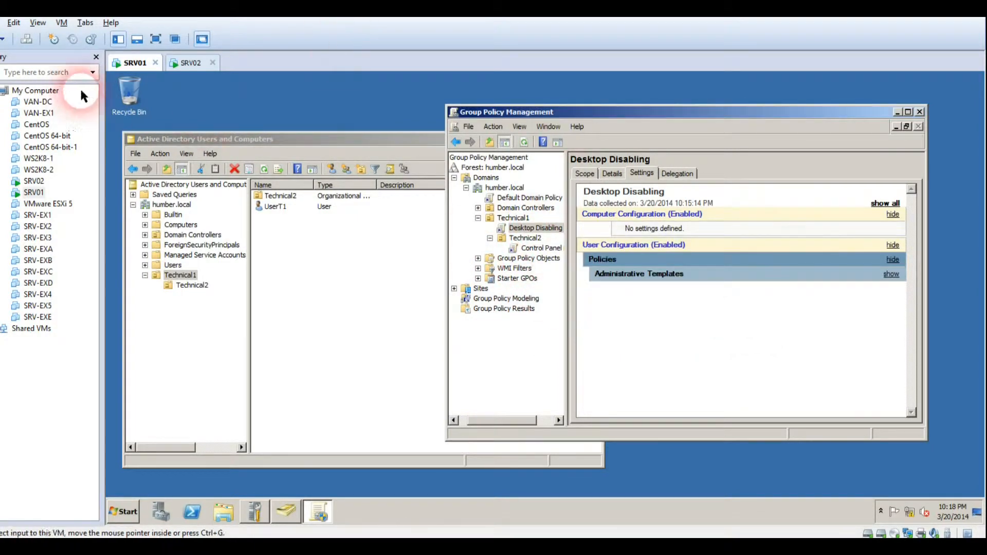
pyautogui.click(187, 63)
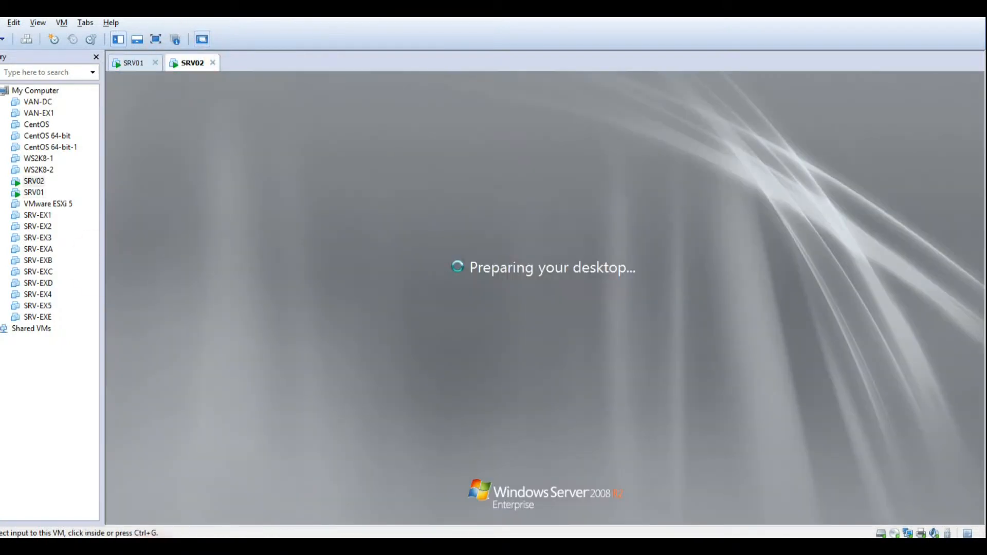
# As UserT1 on SRV02, open Control Panel from the Start menu and close it again
pyautogui.click(522, 293)
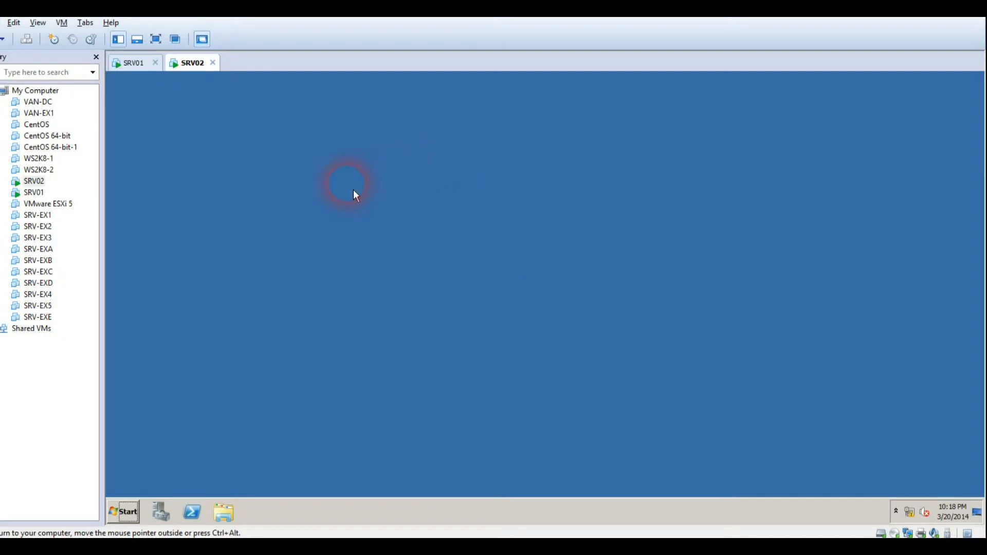
pyautogui.press('super')
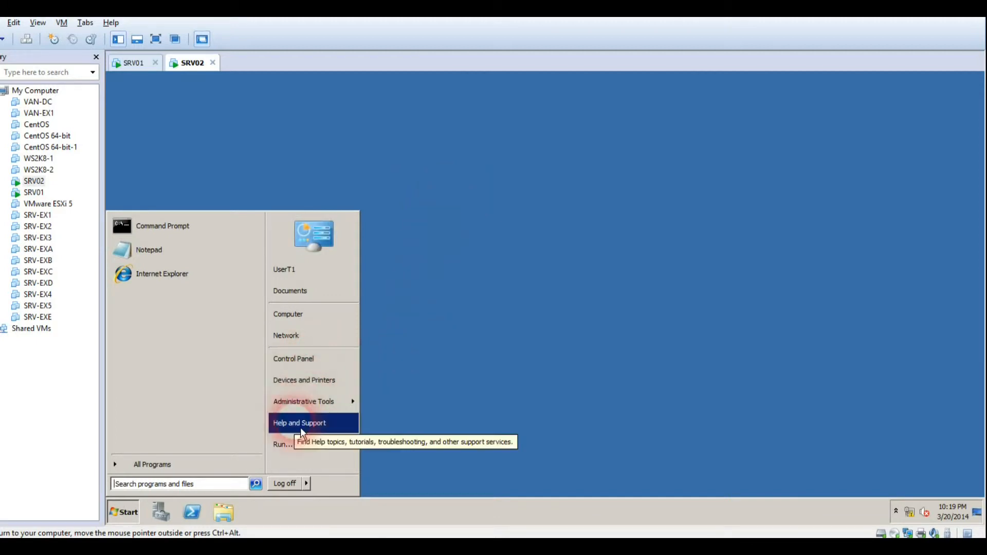
pyautogui.click(310, 365)
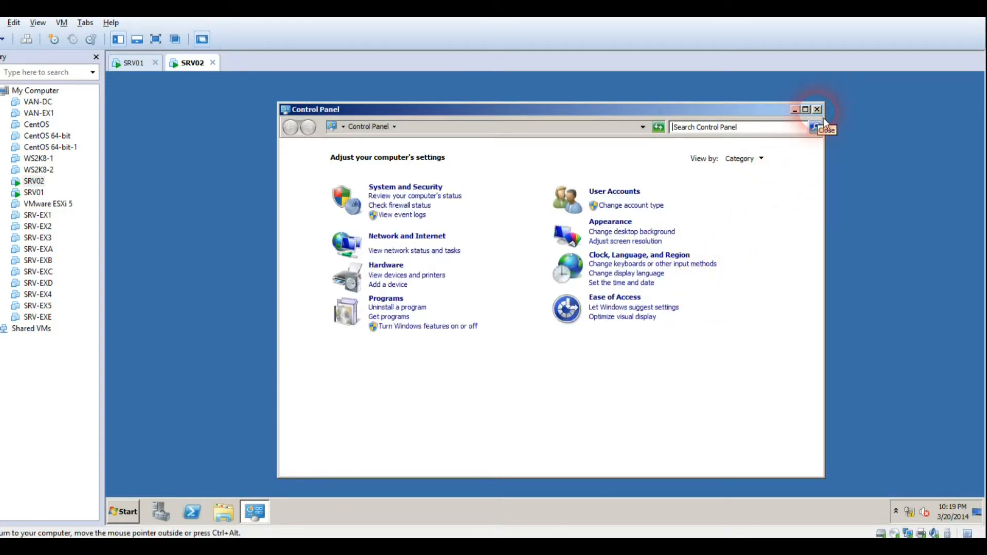
pyautogui.click(817, 111)
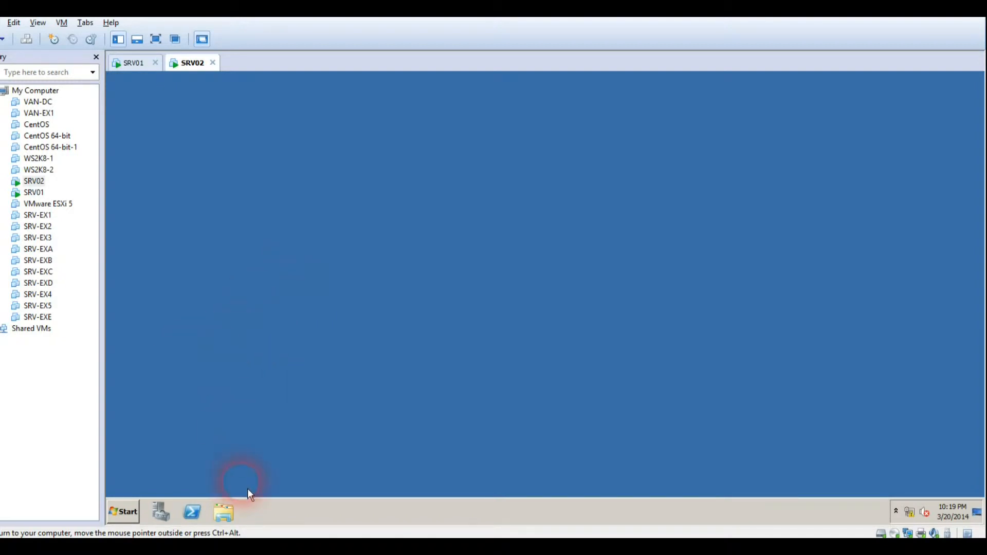
# Log the Technical1 user off SRV02 from Start and return focus to its logon screen
pyautogui.click(140, 519)
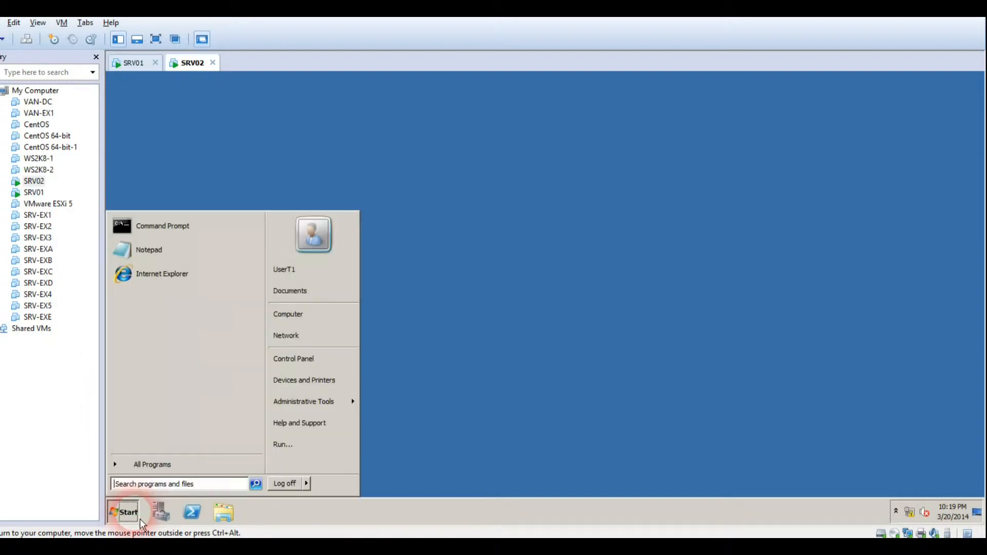
pyautogui.click(284, 488)
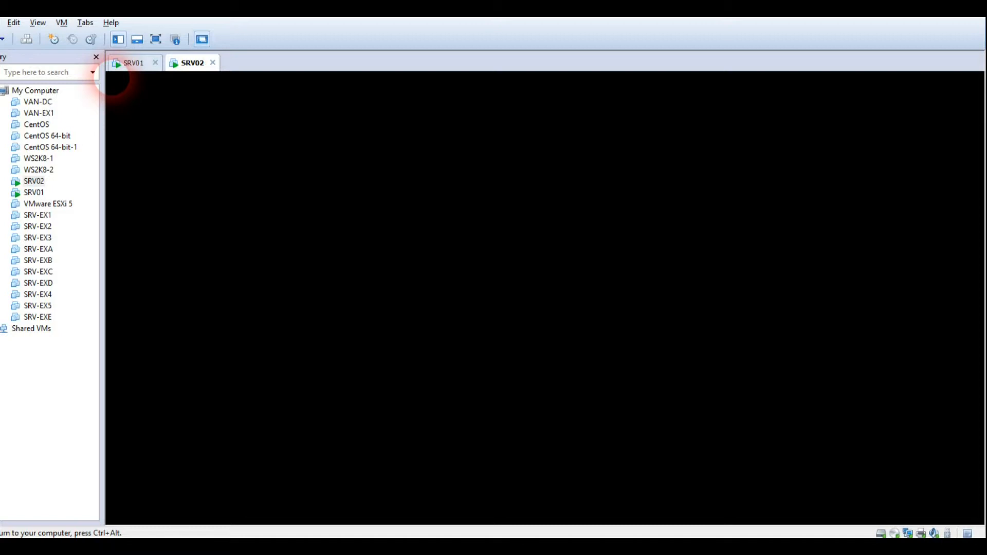
pyautogui.click(571, 314)
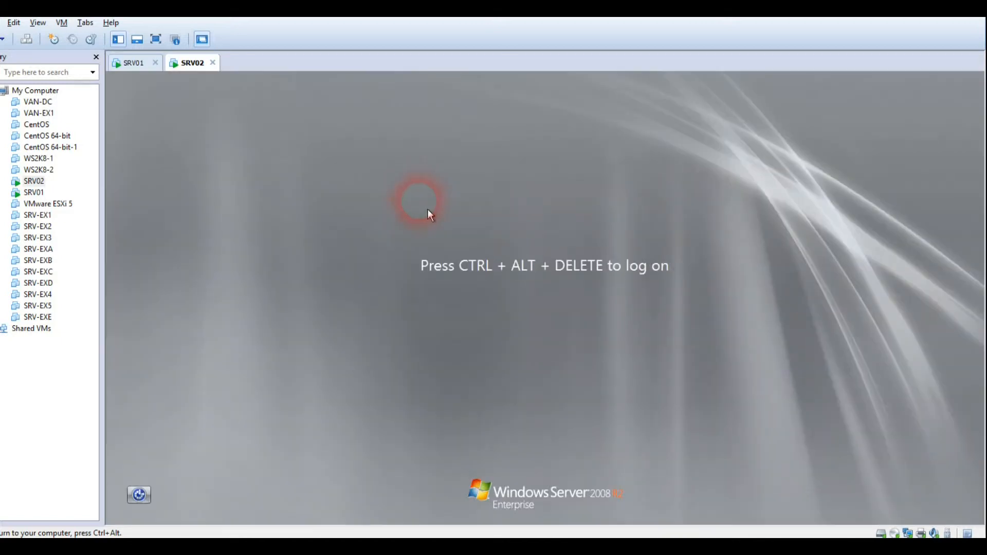
# Log on to SRV02 as Usert2 via Other User, confirm Start lacks Control Panel, then go to SRV01
pyautogui.click(28, 40)
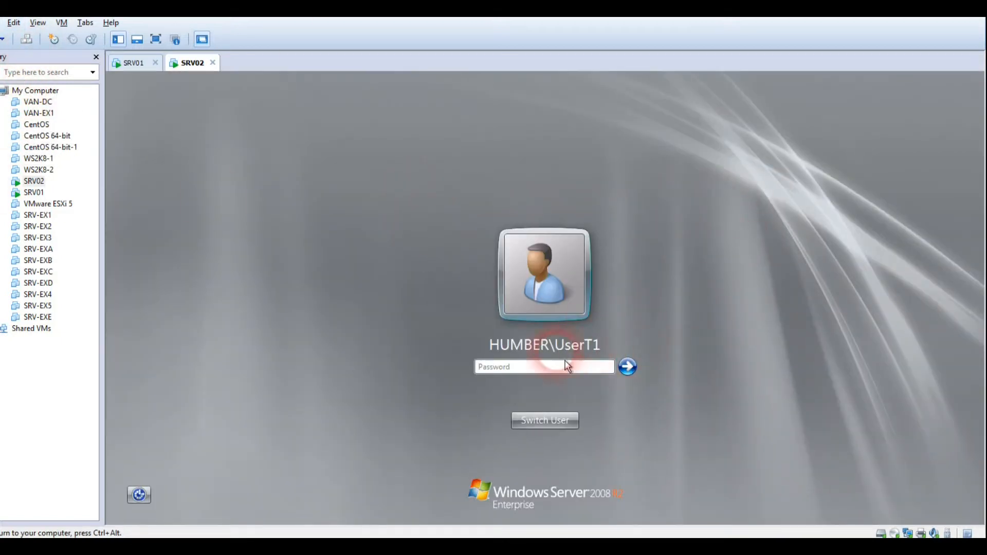
pyautogui.click(560, 421)
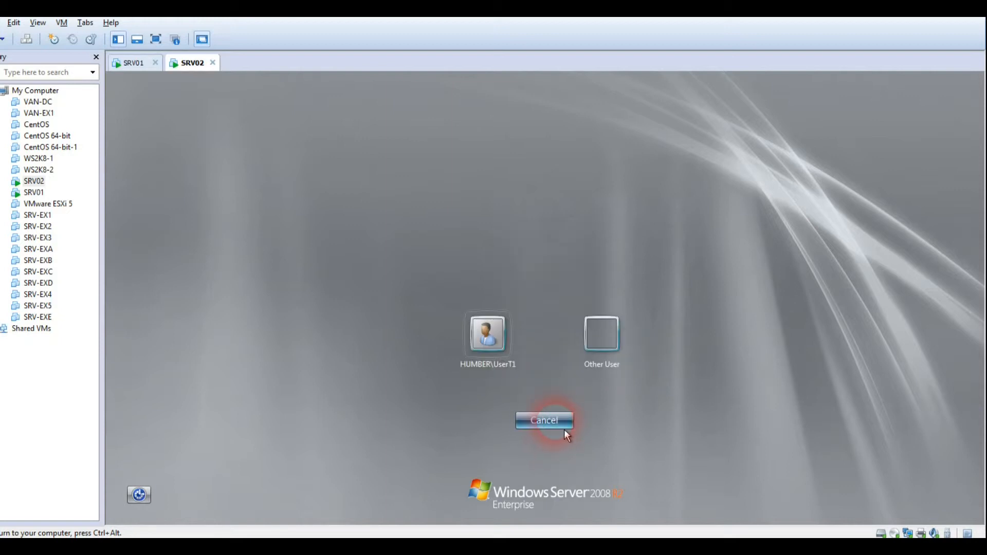
pyautogui.click(623, 334)
pyautogui.write('Usert2')
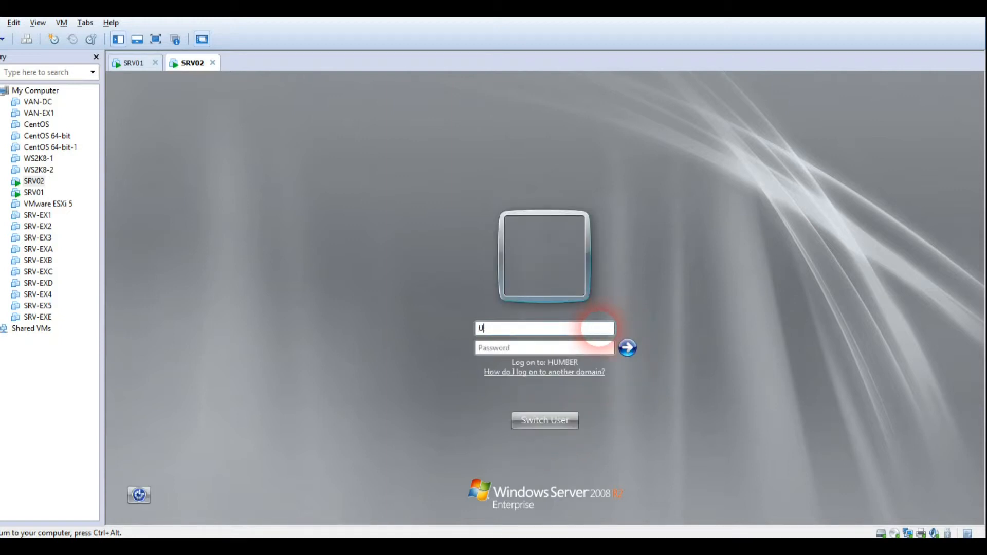
pyautogui.press('Tab')
pyautogui.write('********')
pyautogui.press('Return')
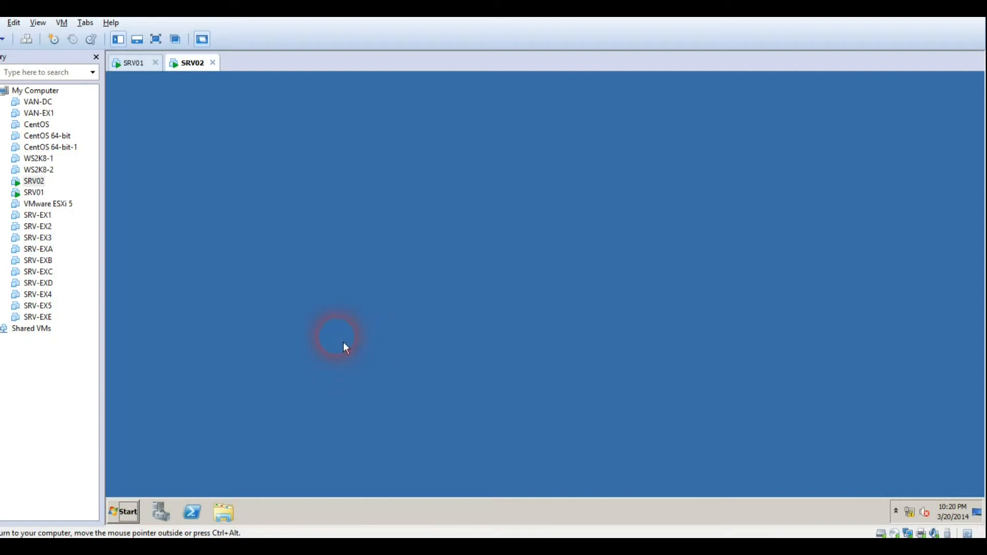
pyautogui.click(124, 511)
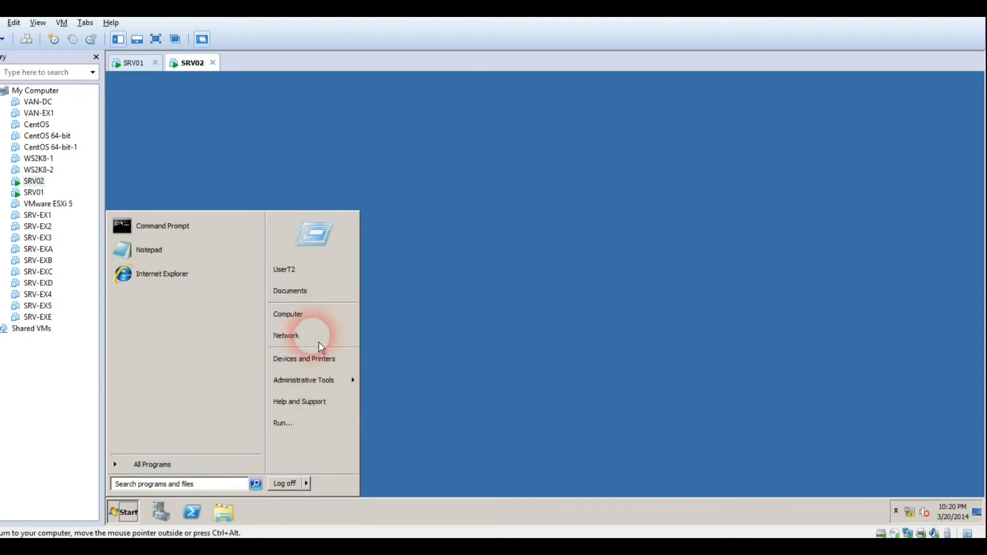
pyautogui.click(135, 76)
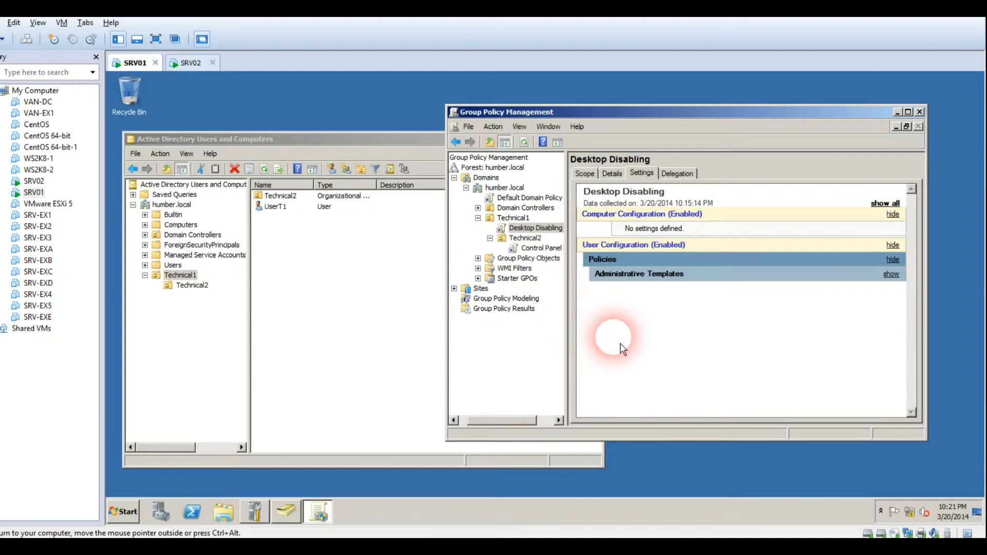
# Select Technical2's Control Panel Disabling link, dismiss the warning, and open the GPO for editing
pyautogui.click(533, 249)
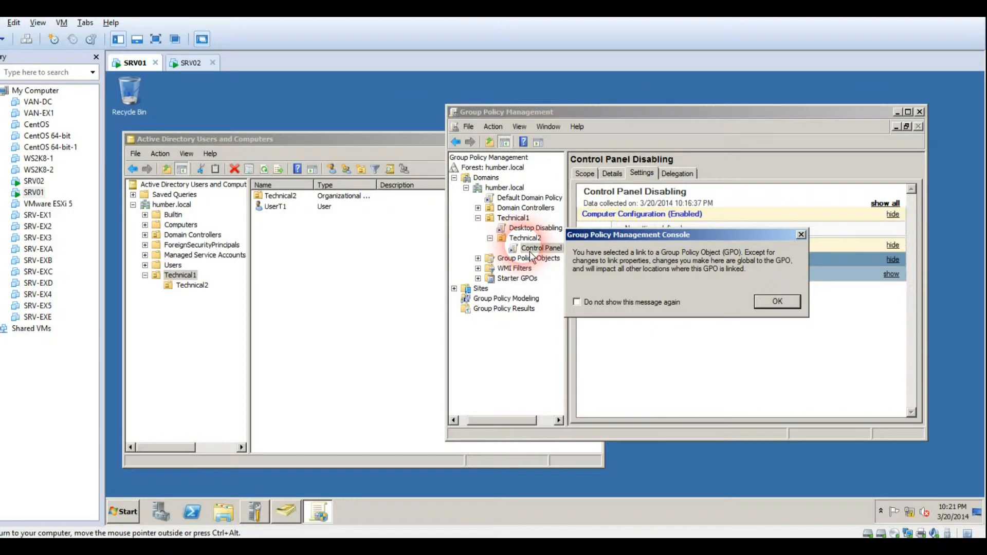
pyautogui.press('Return')
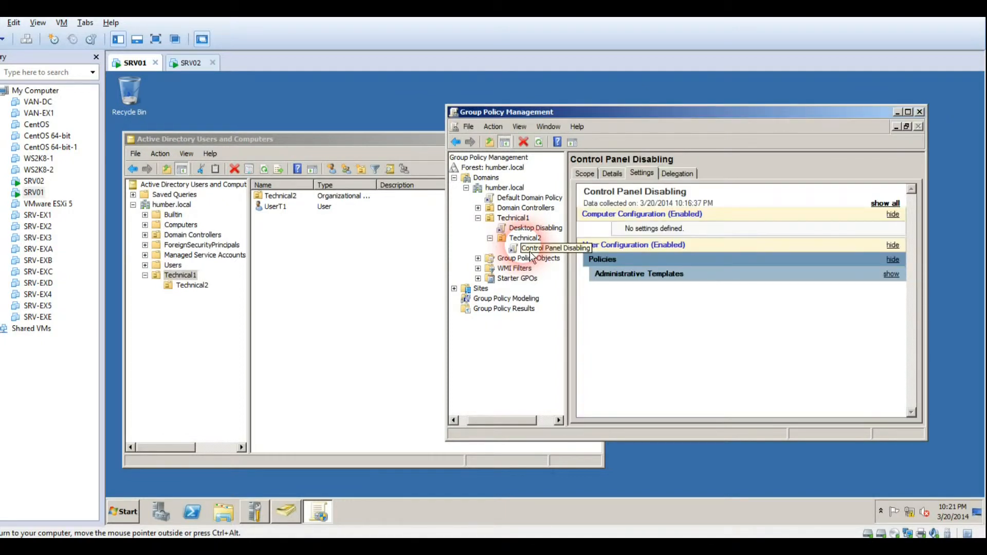
pyautogui.rightClick(530, 251)
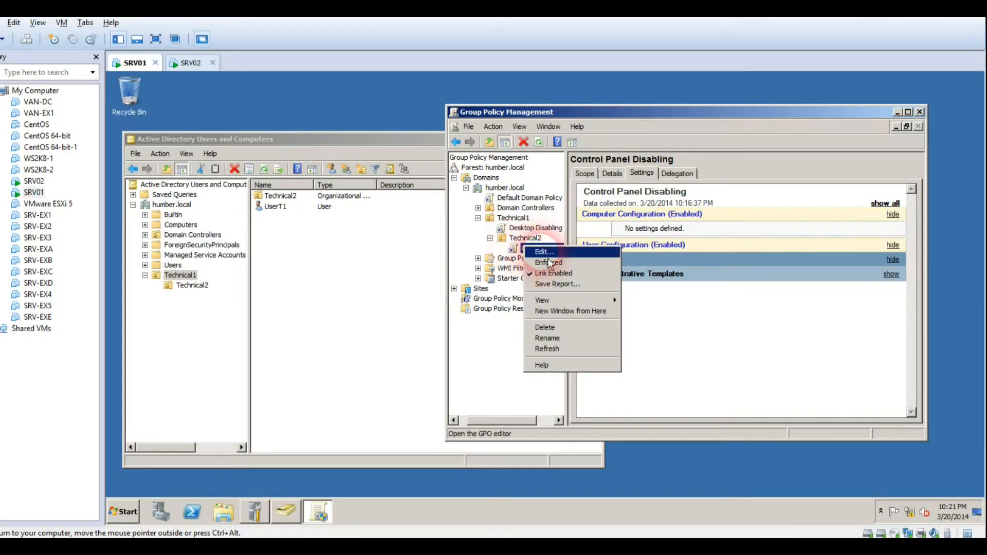
pyautogui.click(546, 254)
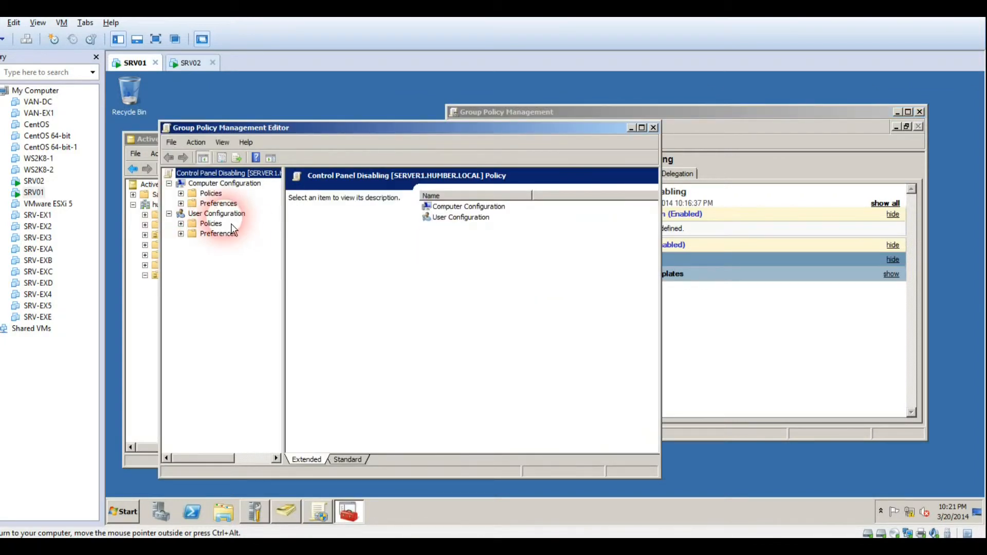
# Browse User Configuration > Policies > Administrative Templates: Control Panel, Desktop and Shared Folders, then return to GPMC
pyautogui.click(216, 213)
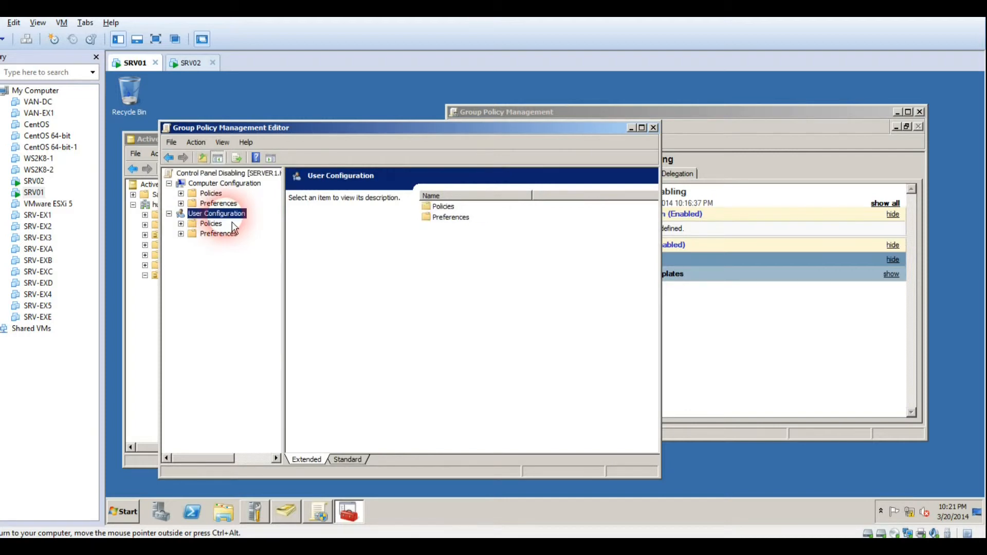
pyautogui.click(181, 224)
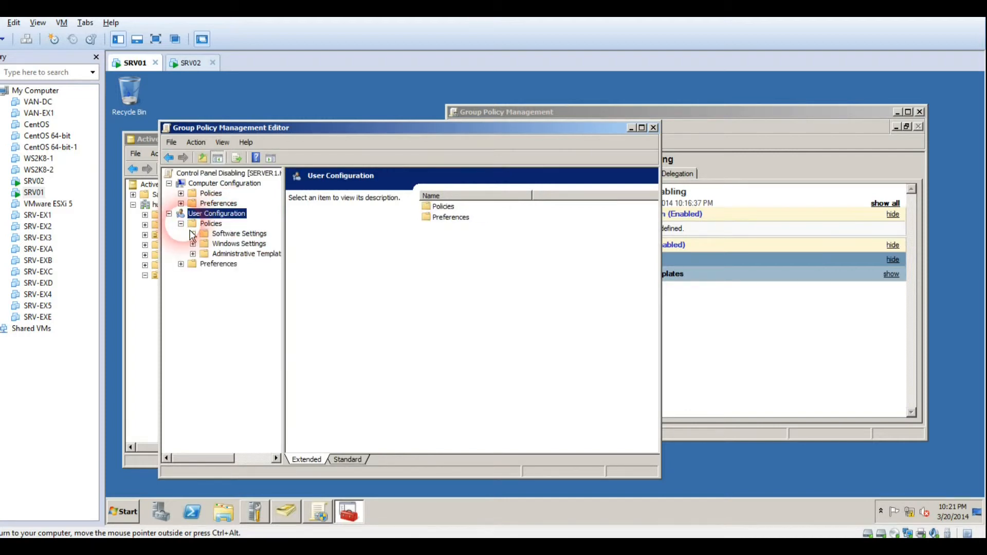
pyautogui.click(208, 254)
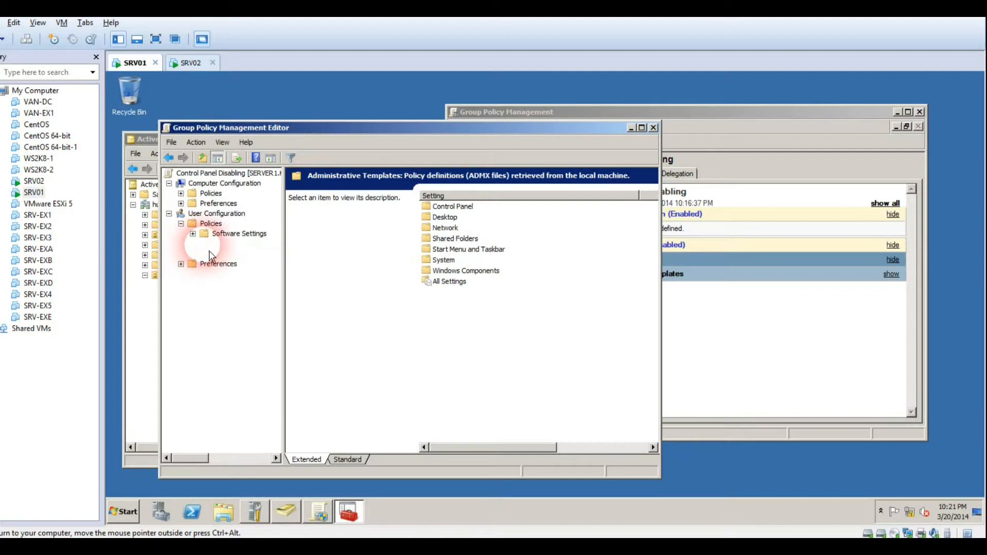
pyautogui.press('Up')
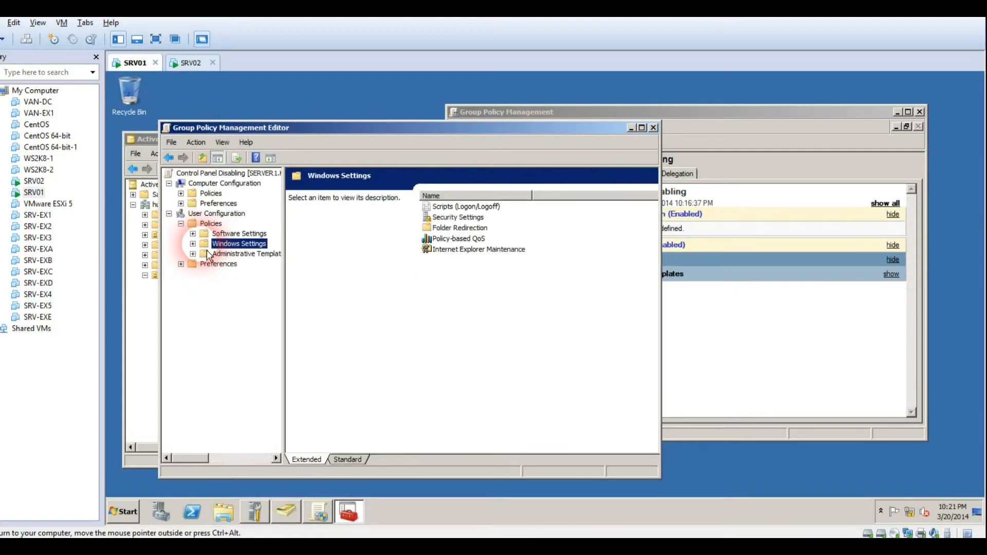
pyautogui.click(192, 254)
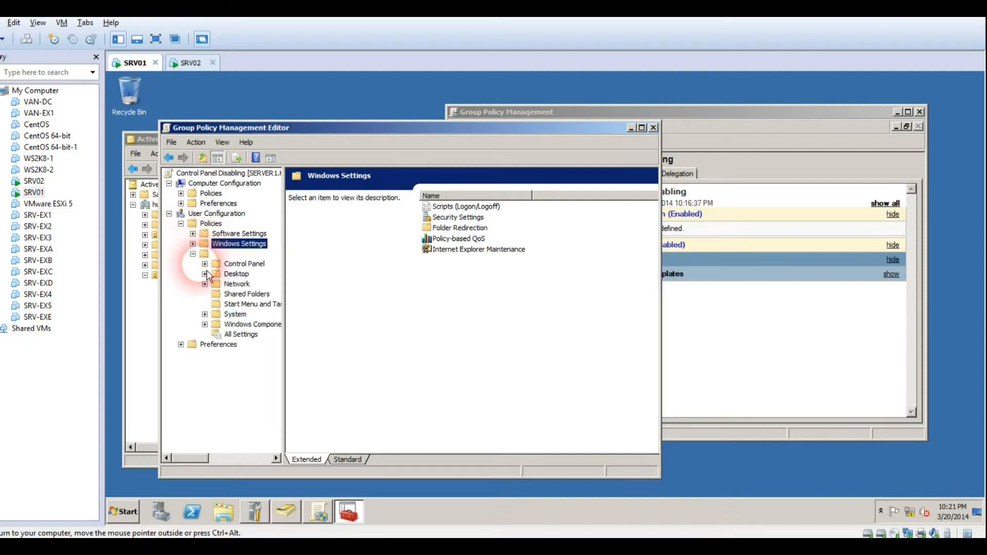
pyautogui.click(241, 264)
pyautogui.click(246, 275)
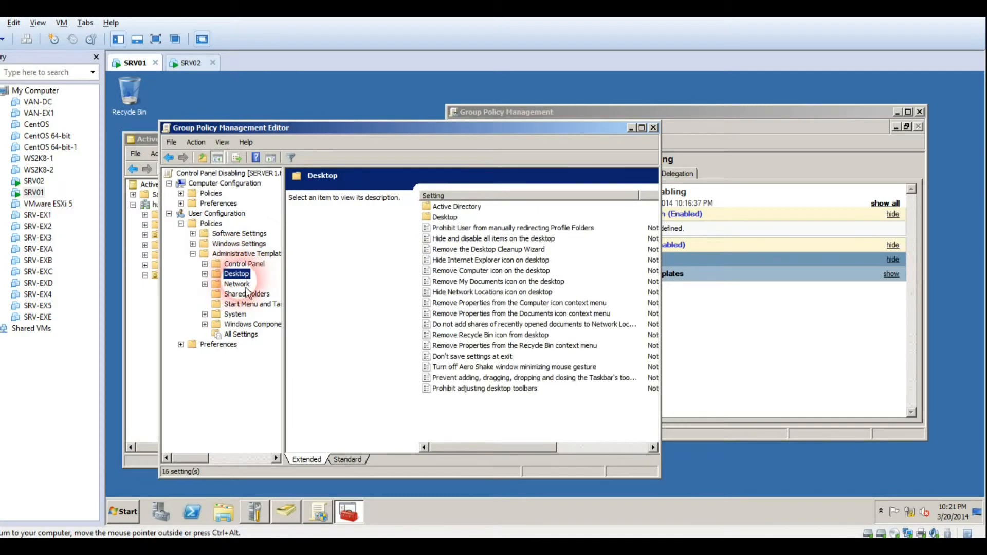
pyautogui.click(246, 294)
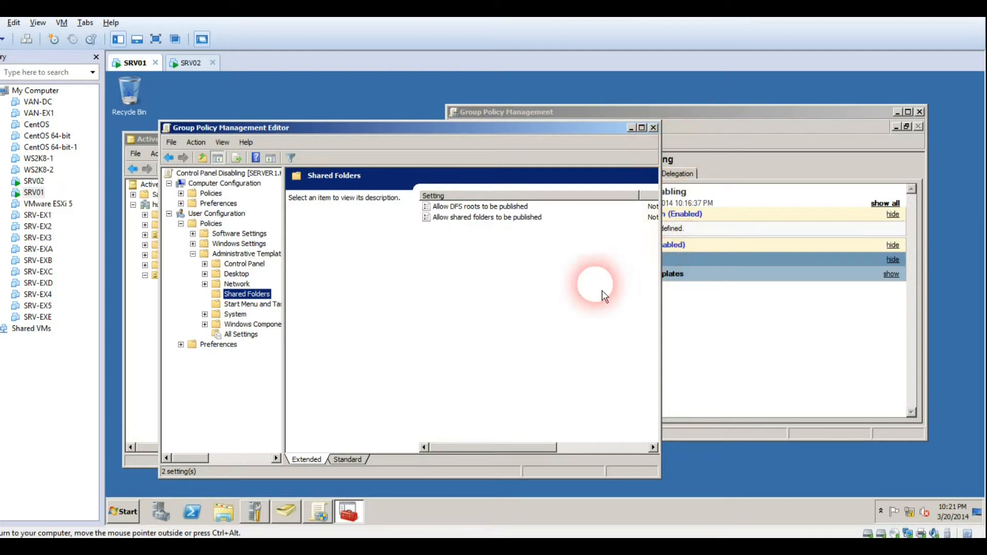
pyautogui.click(781, 390)
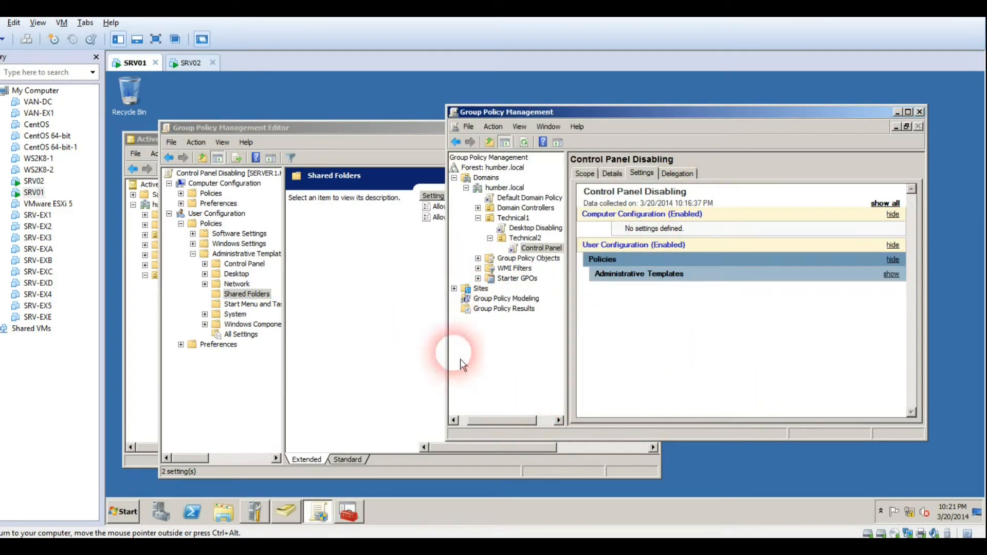
# Turn on Block Inheritance for the Technical1 OU and recheck its context menu
pyautogui.click(510, 219)
pyautogui.rightClick(510, 226)
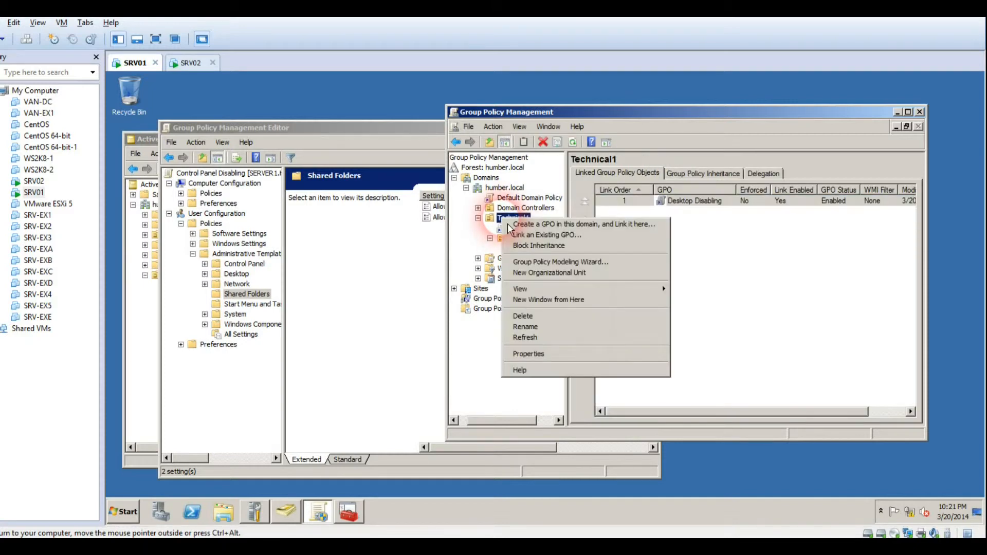
pyautogui.click(544, 250)
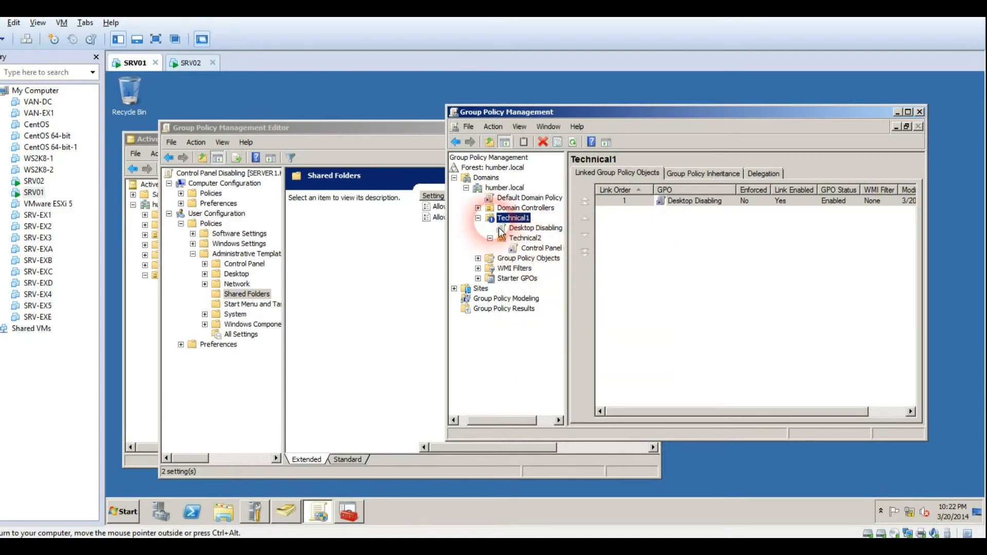
pyautogui.rightClick(510, 219)
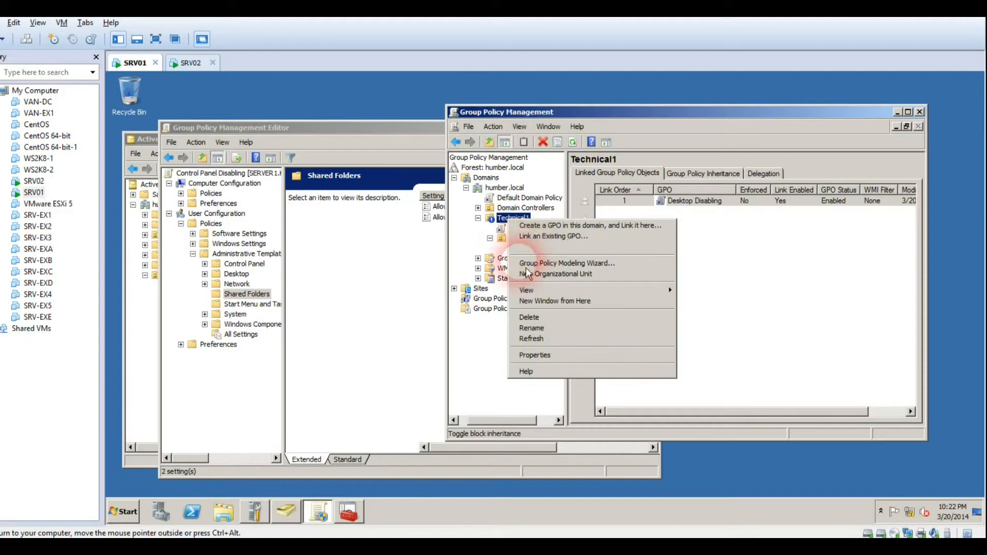
pyautogui.click(510, 389)
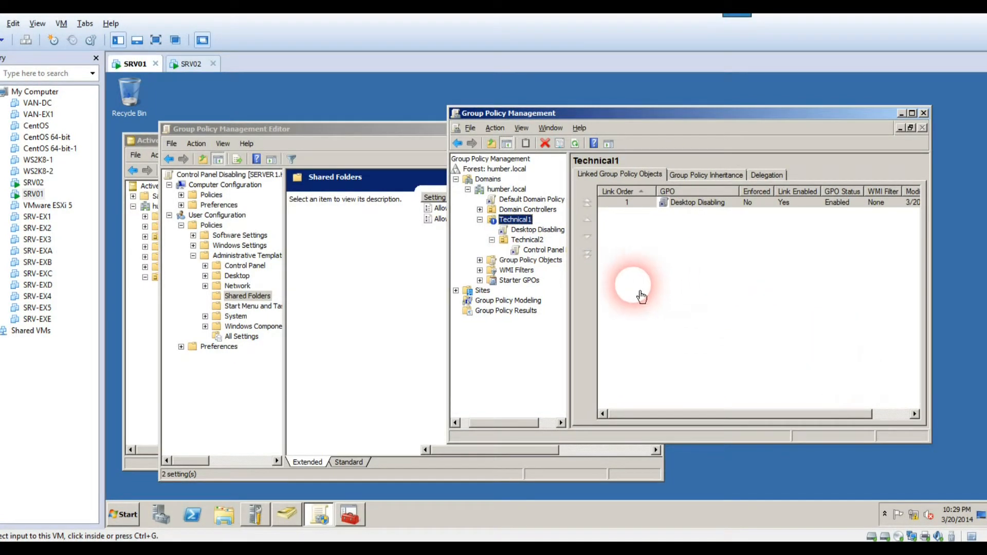
# Clear Block Inheritance on Technical1 and inspect its Desktop Disabling GPO link
pyautogui.rightClick(514, 220)
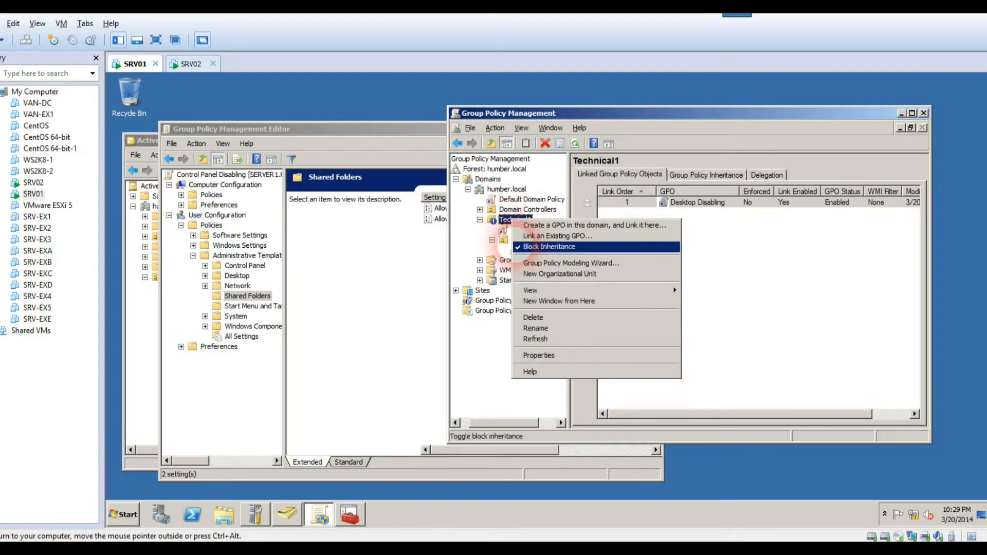
pyautogui.click(529, 247)
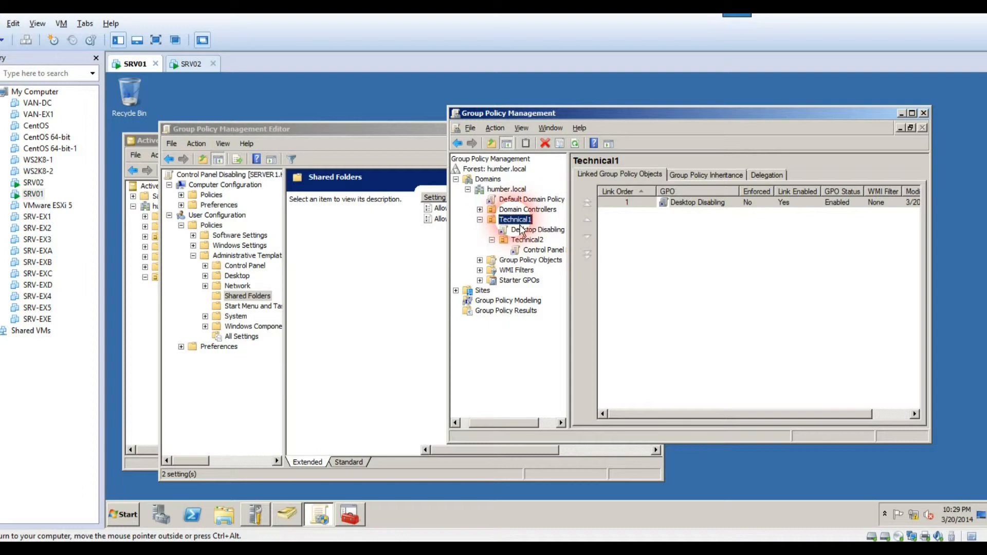
pyautogui.click(521, 232)
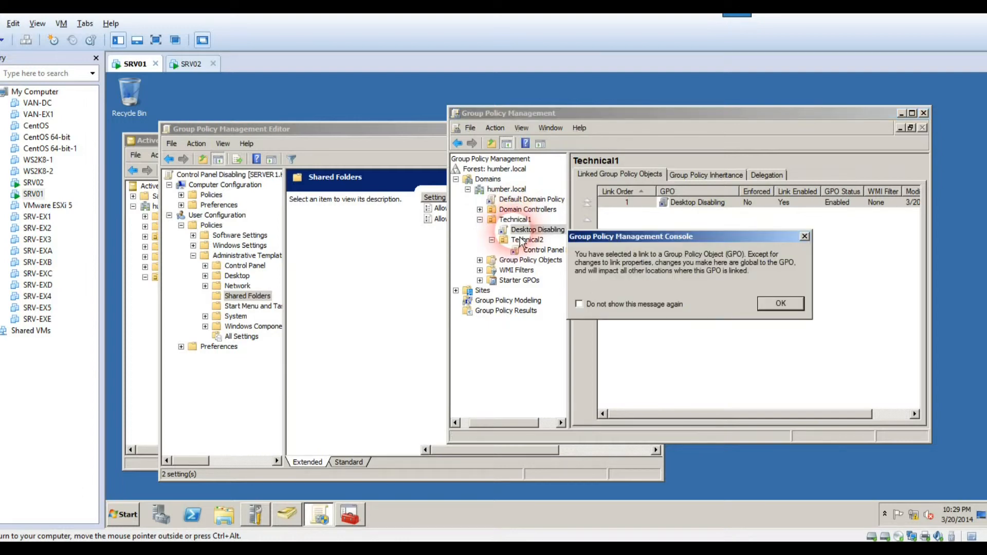
pyautogui.press('Return')
pyautogui.rightClick(521, 233)
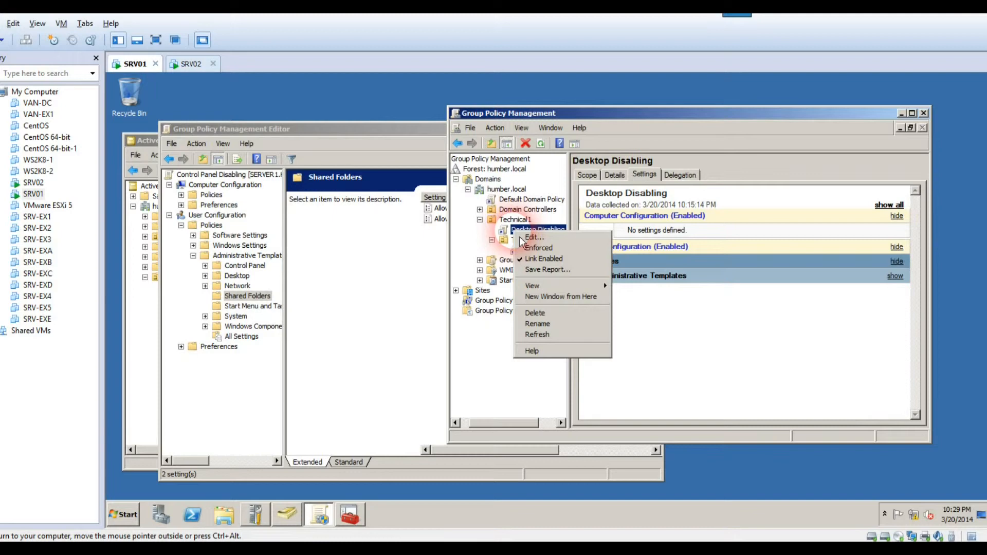
pyautogui.click(517, 220)
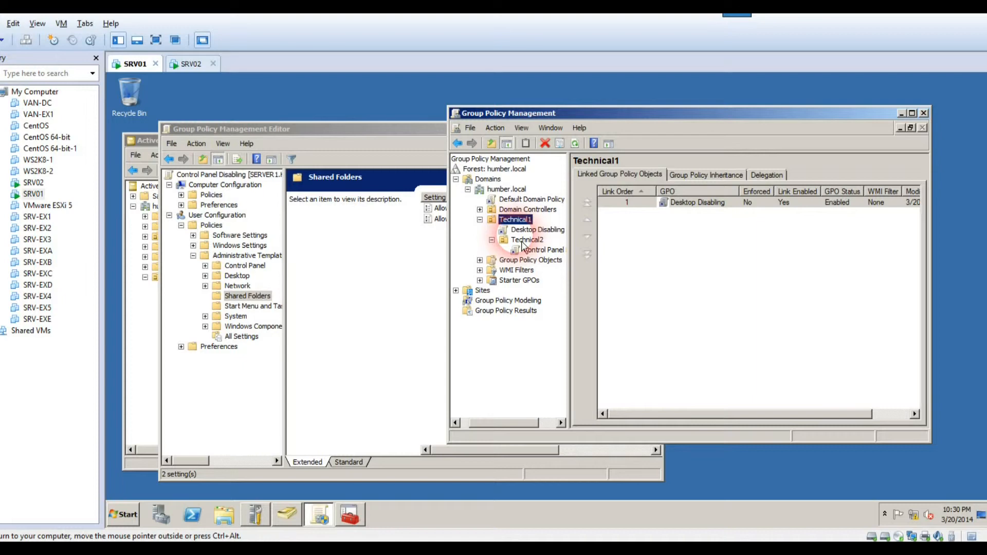
pyautogui.click(534, 230)
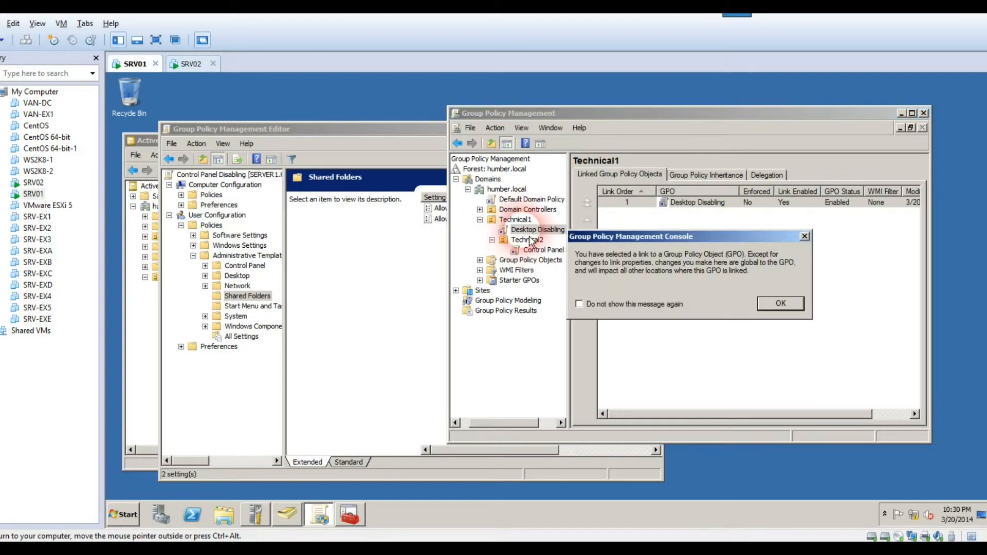
pyautogui.press('Return')
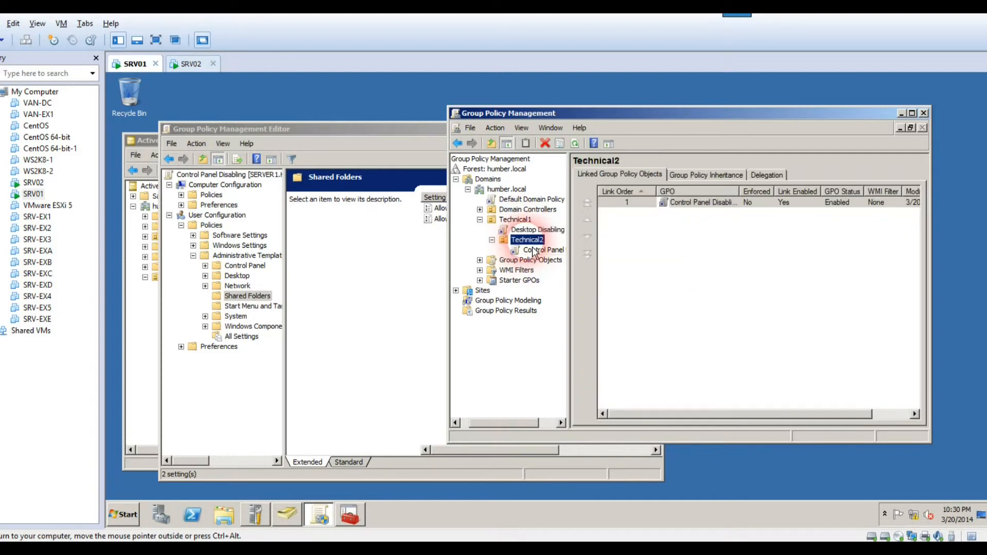
# Toggle Block Inheritance on the Technical2 OU on and then off again
pyautogui.rightClick(534, 251)
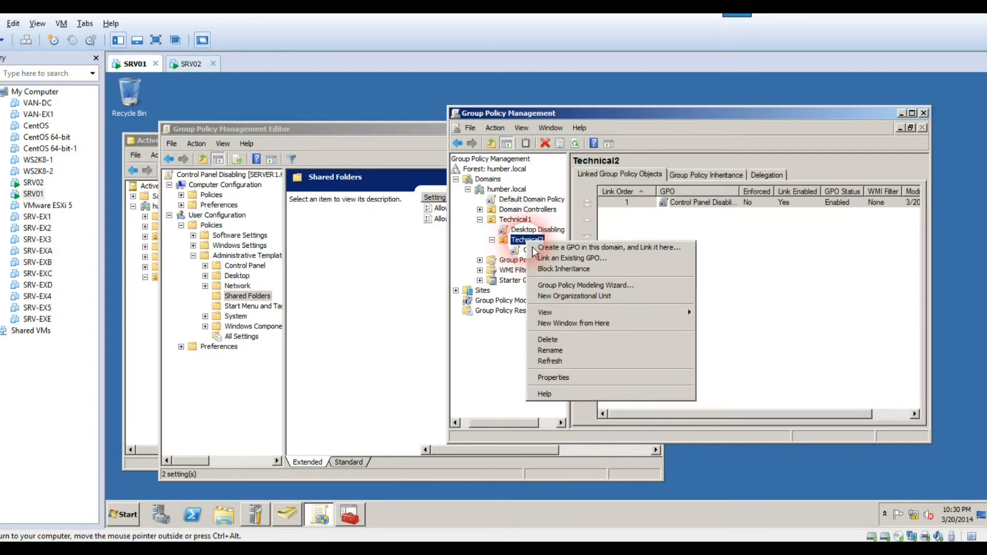
pyautogui.click(545, 272)
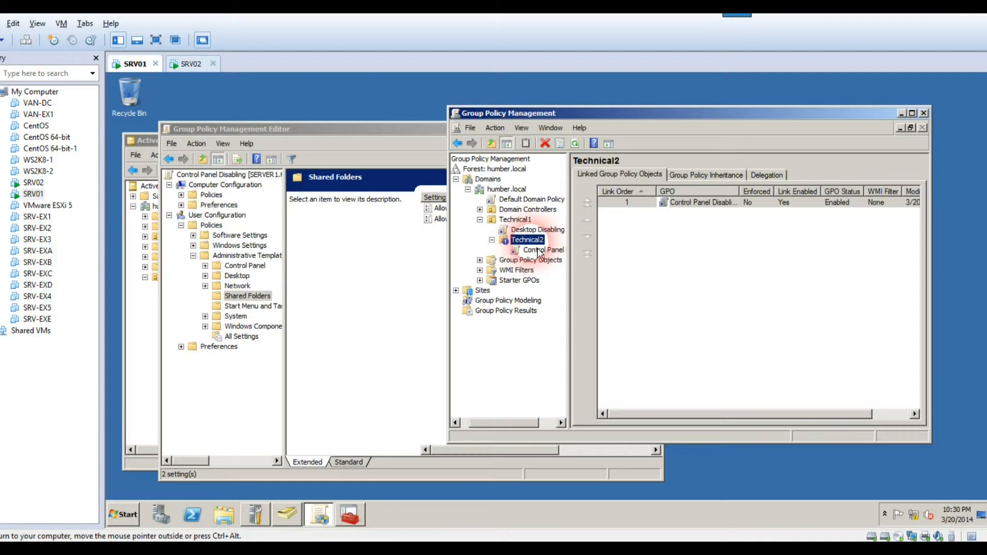
pyautogui.rightClick(532, 240)
pyautogui.click(548, 268)
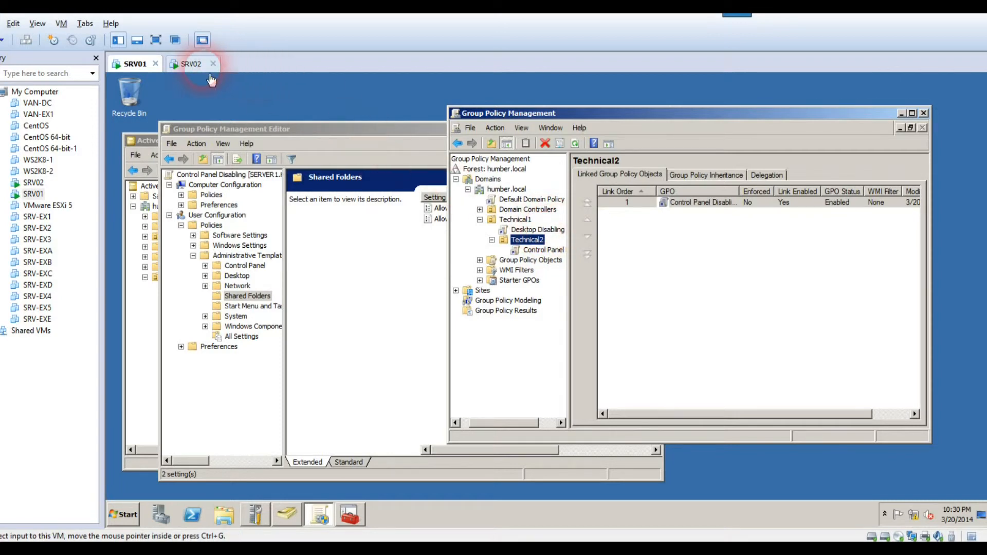
# Log the test user off SRV02 via Start, then set Block Inheritance on Technical2 in SRV01's GPMC
pyautogui.click(195, 63)
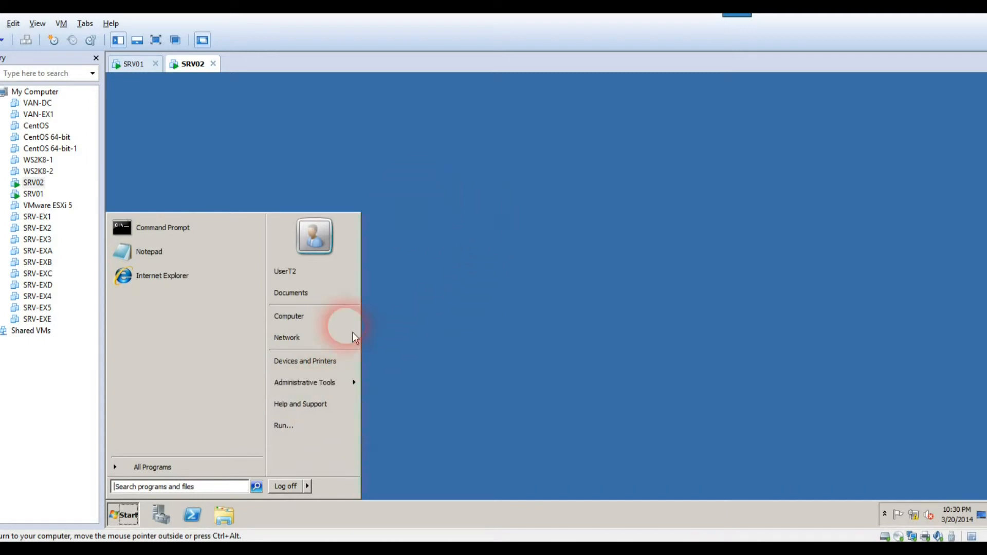
pyautogui.click(297, 490)
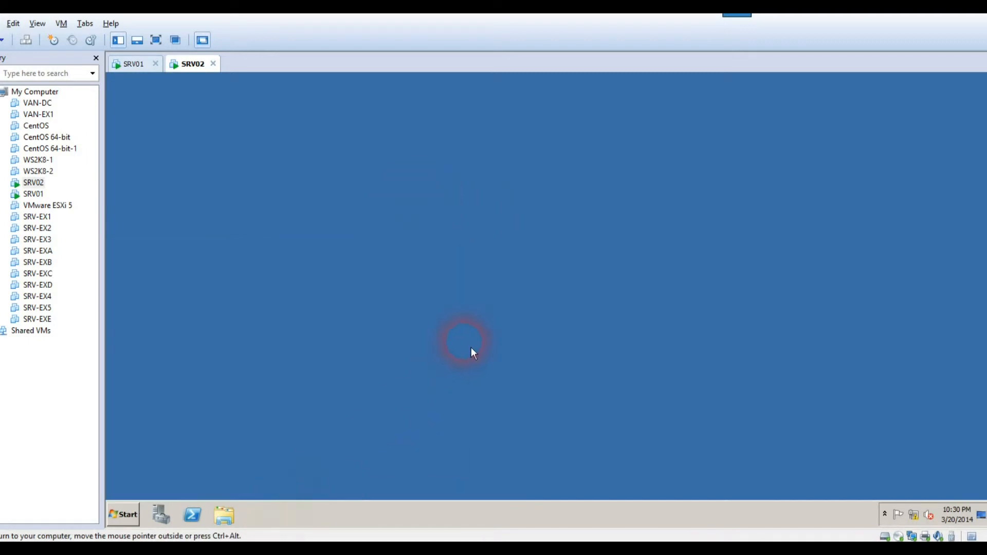
pyautogui.click(131, 64)
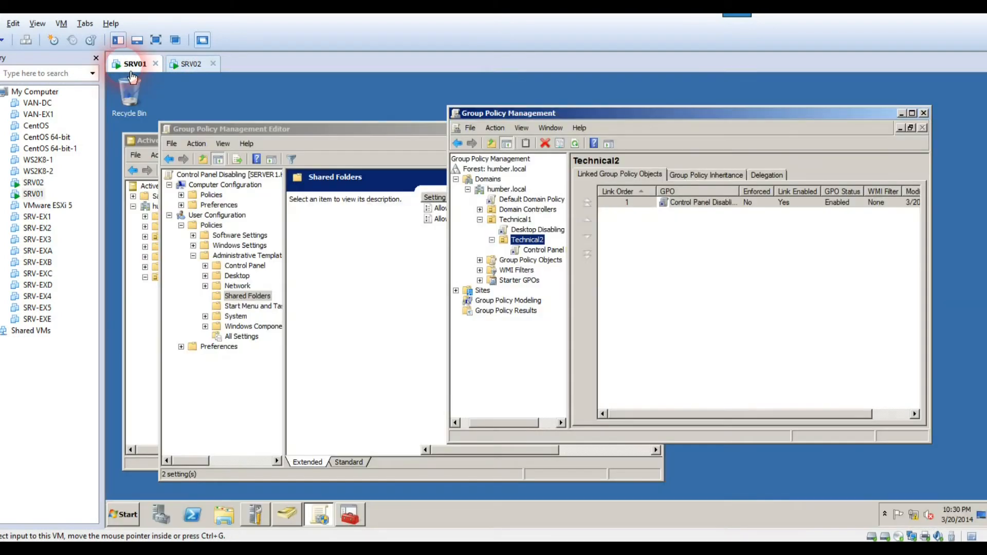
pyautogui.rightClick(535, 243)
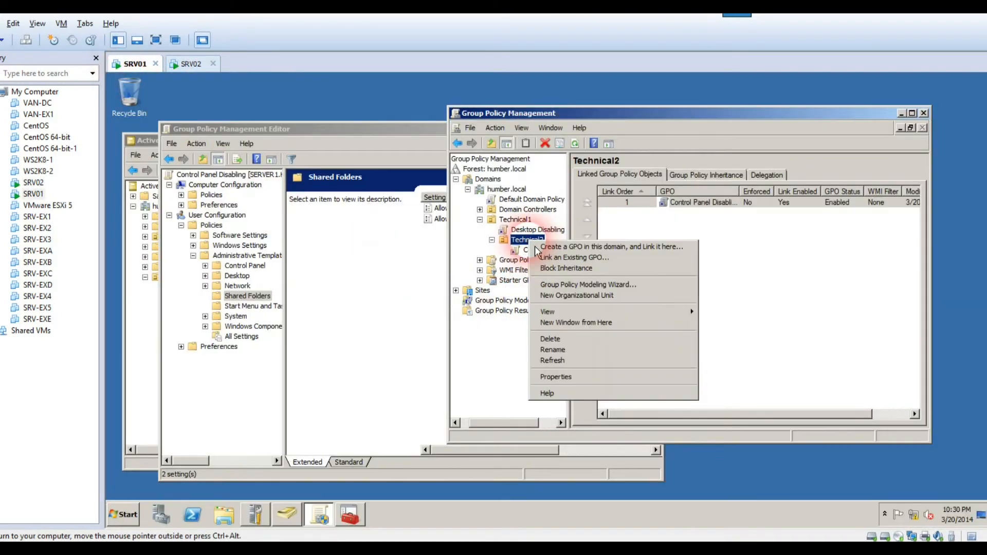
pyautogui.click(556, 272)
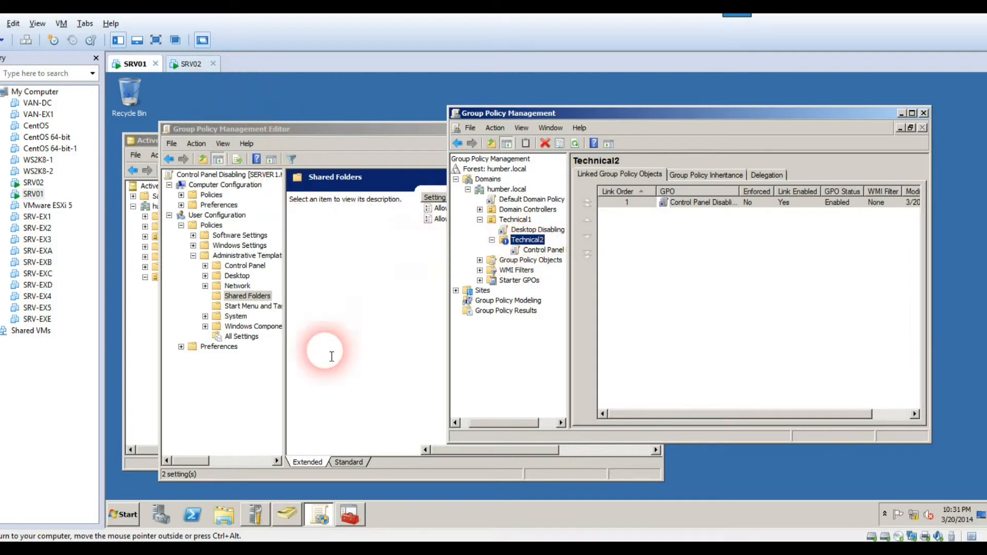
# Run gpupdate /force from a Command Prompt on SRV01
pyautogui.click(129, 523)
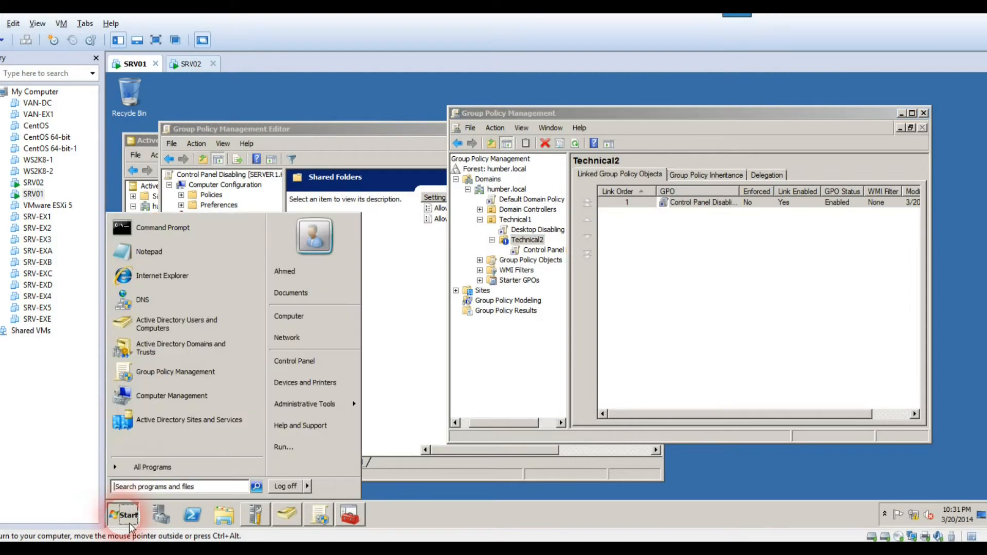
pyautogui.click(150, 234)
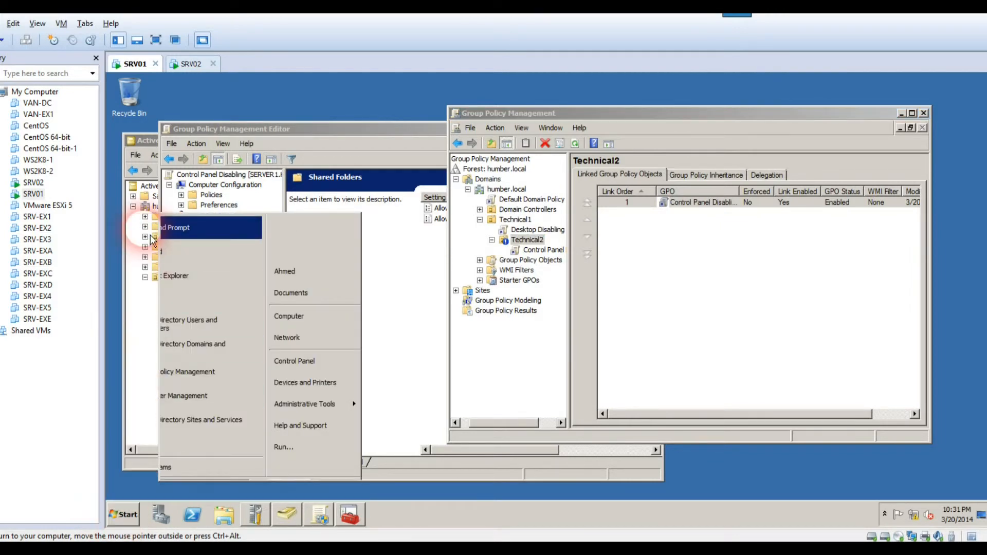
pyautogui.write('gpupdate /force')
pyautogui.press('Return')
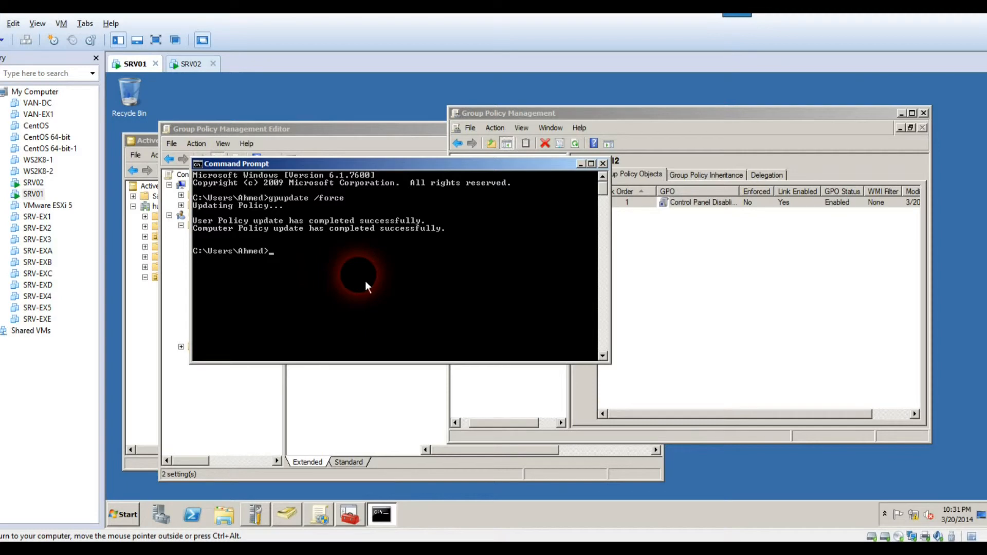
# Log on to SRV02 as HUMBER\Usert2 with its password, then close SRV01's Command Prompt
pyautogui.click(186, 65)
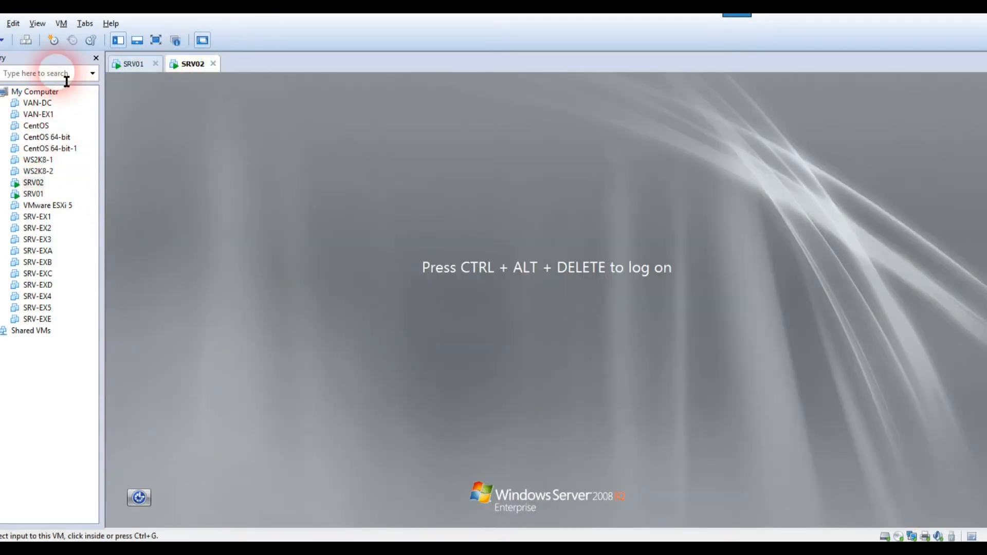
pyautogui.click(26, 40)
pyautogui.click(427, 440)
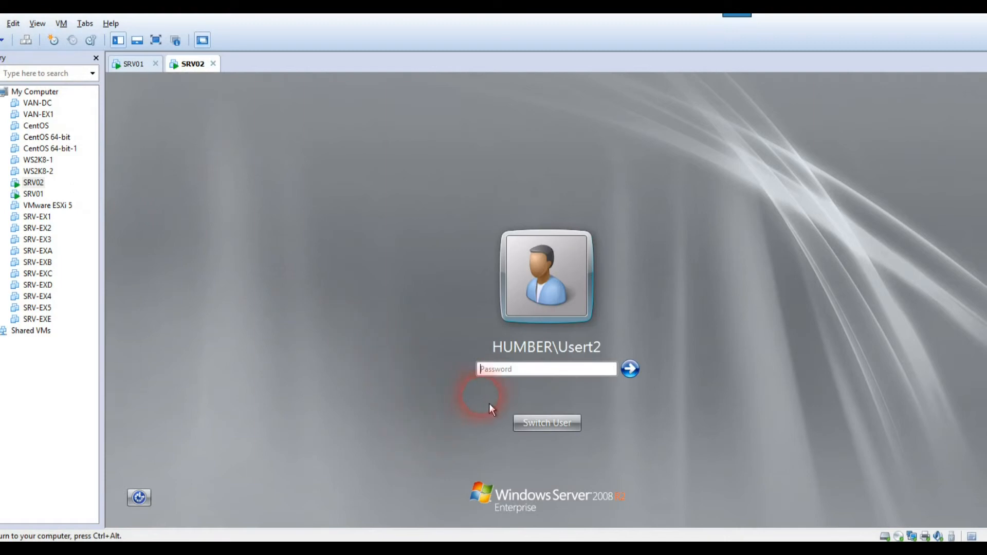
pyautogui.write('••••')
pyautogui.press('BackSpace')
pyautogui.press('BackSpace')
pyautogui.press('BackSpace')
pyautogui.press('BackSpace')
pyautogui.write('••••••••')
pyautogui.press('Return')
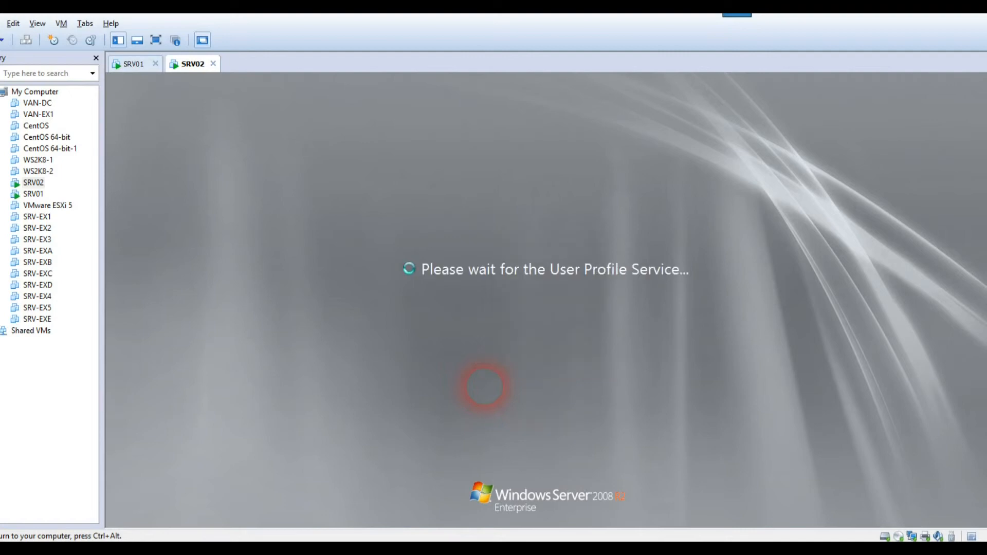
pyautogui.click(138, 64)
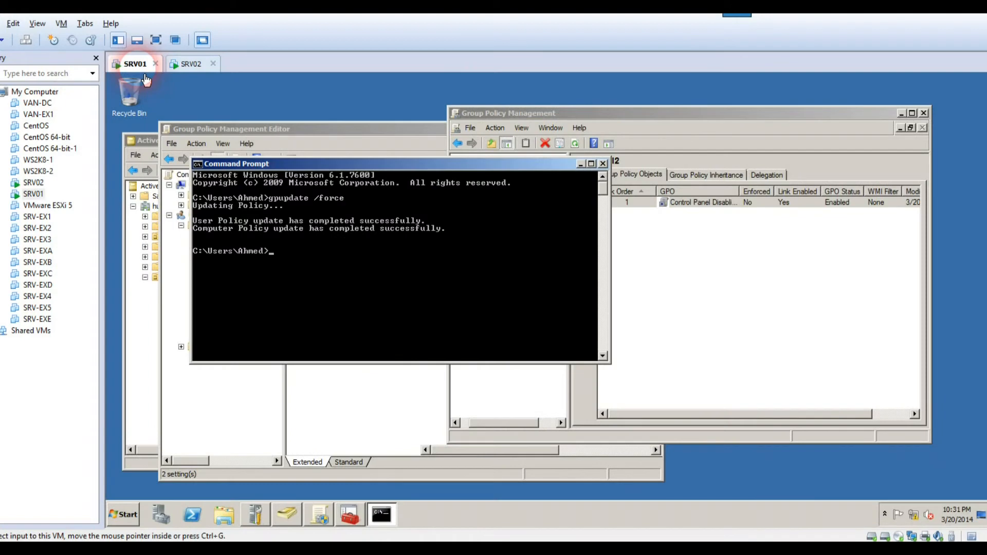
pyautogui.click(603, 163)
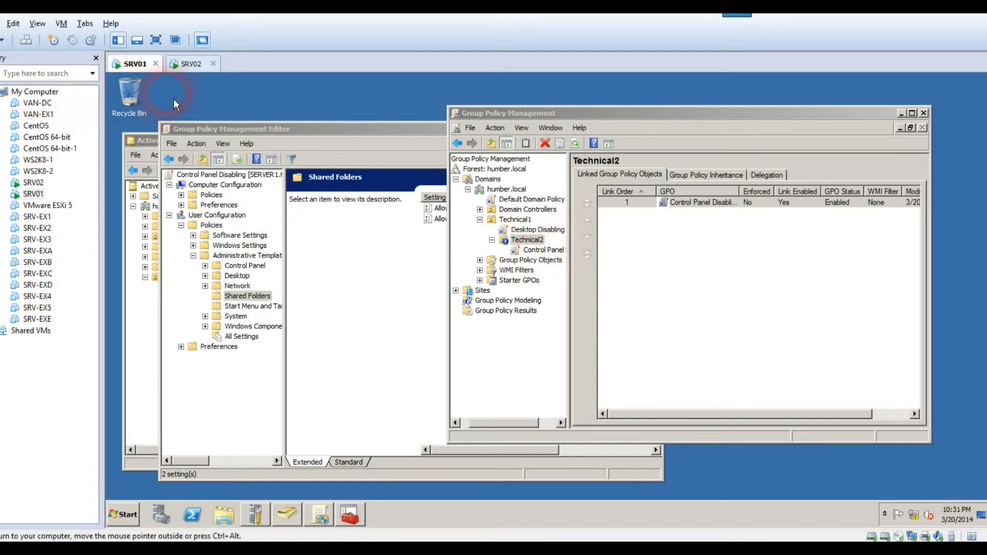
# Check SRV02's Start menu and desktop menu to confirm Control Panel is unavailable, then return to SRV01
pyautogui.click(189, 64)
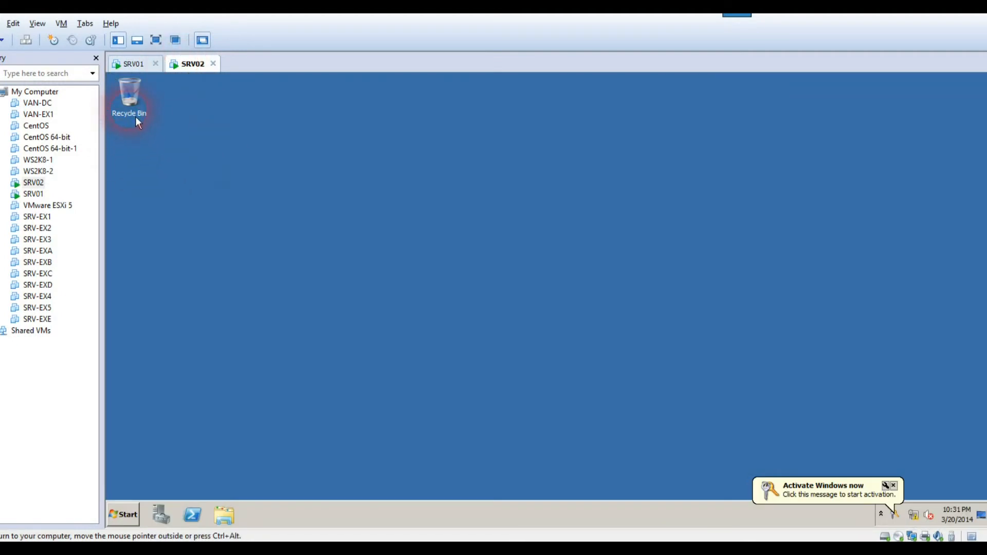
pyautogui.rightClick(337, 126)
pyautogui.click(124, 515)
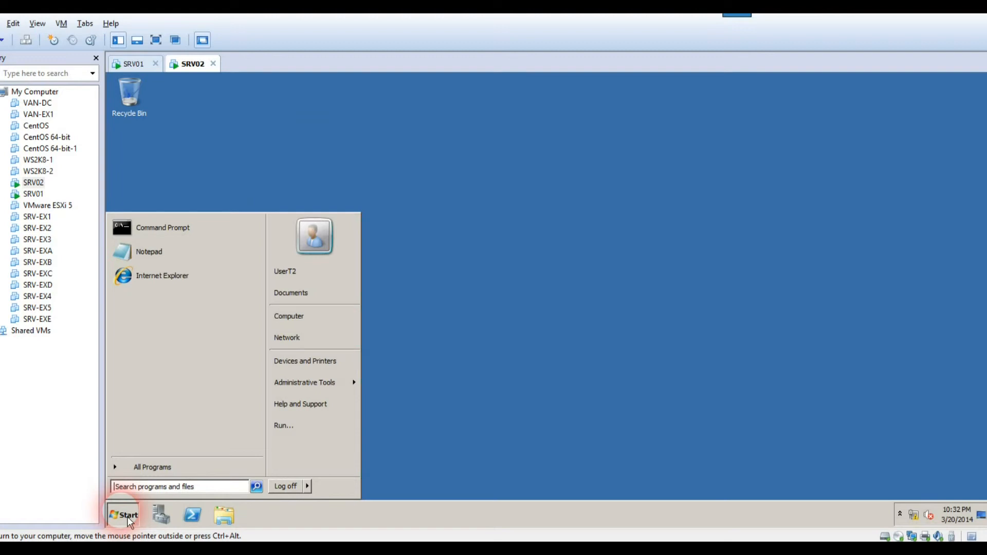
pyautogui.moveTo(307, 385)
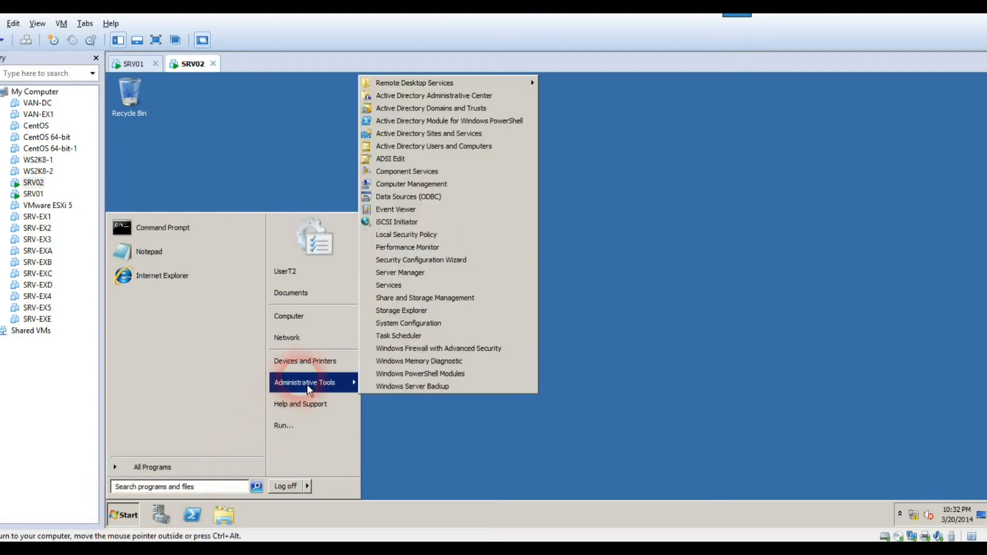
pyautogui.click(132, 63)
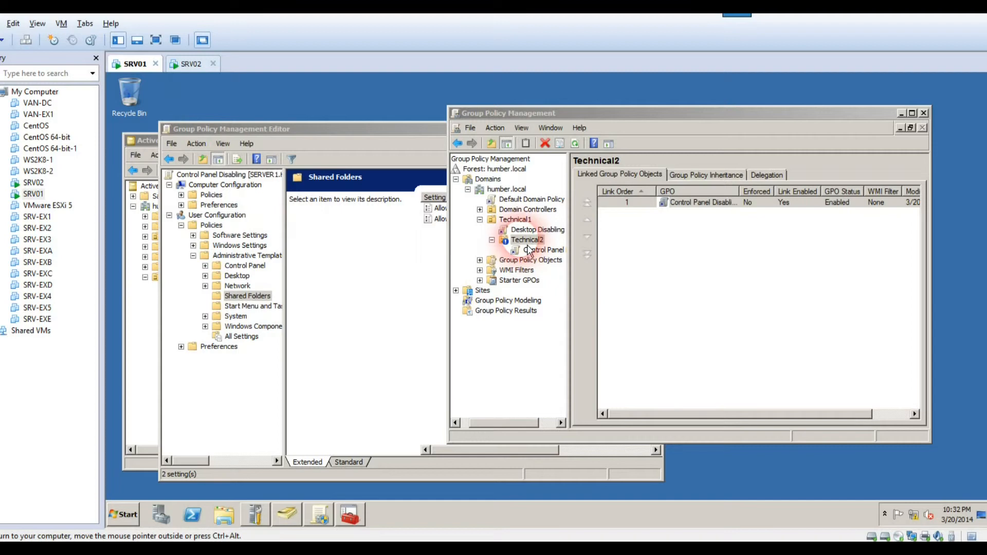
pyautogui.click(191, 64)
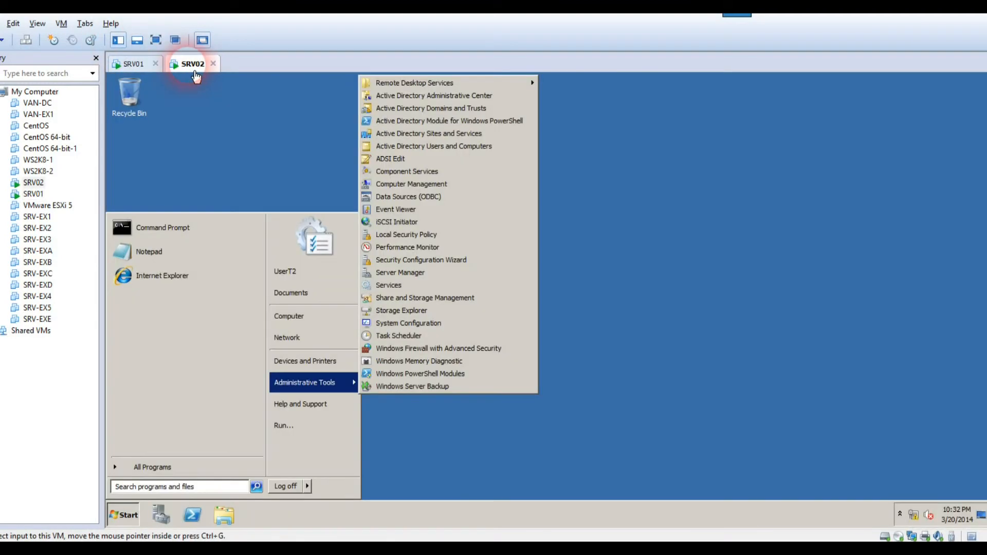
pyautogui.click(281, 205)
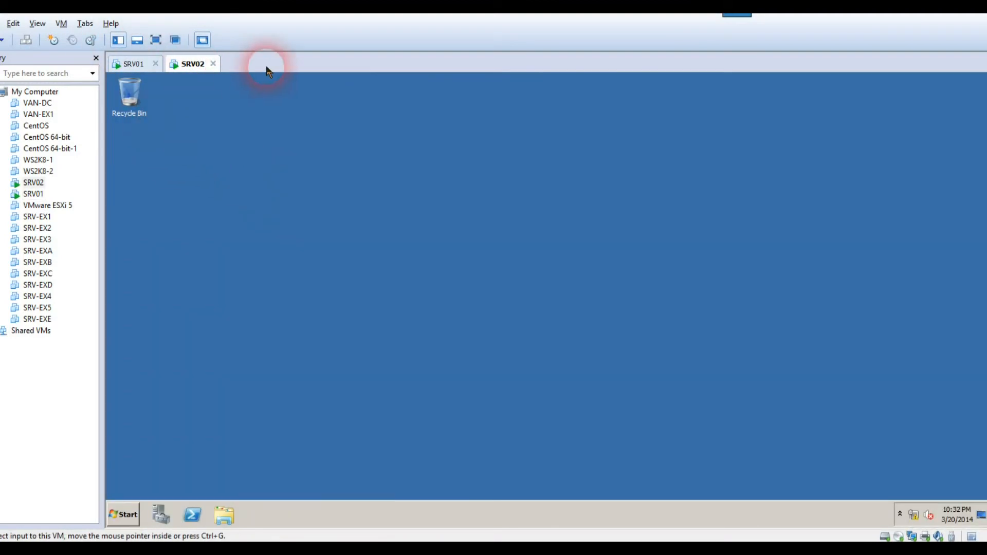
pyautogui.rightClick(314, 198)
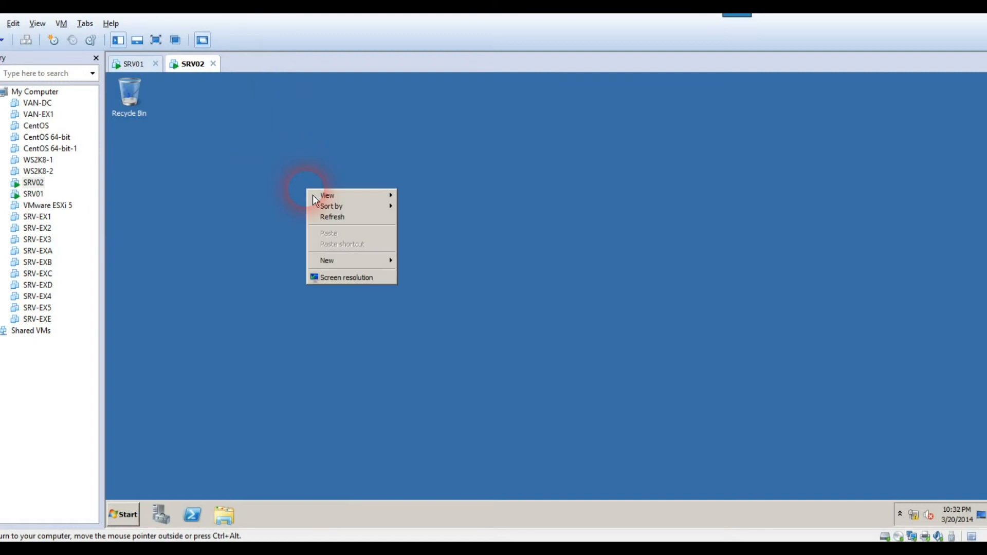
pyautogui.click(147, 520)
pyautogui.click(137, 519)
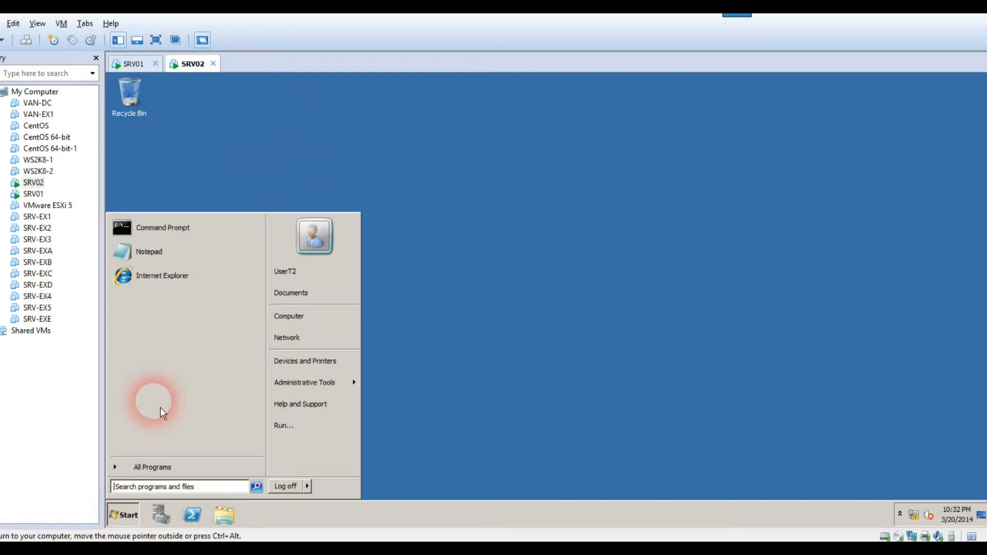
pyautogui.click(146, 68)
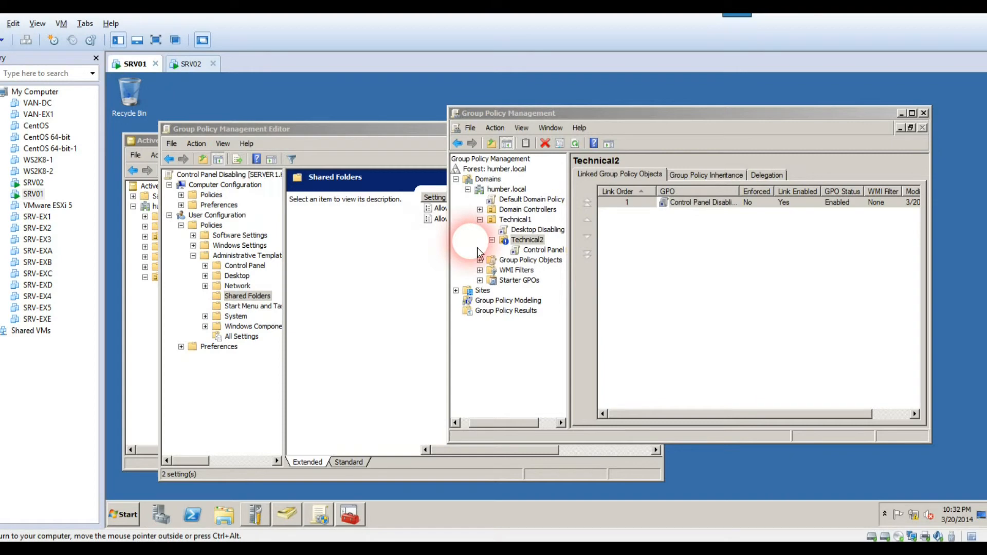
# Set Technical1's Desktop Disabling GPO link to Enforced, then switch to SRV02
pyautogui.click(516, 220)
pyautogui.rightClick(524, 229)
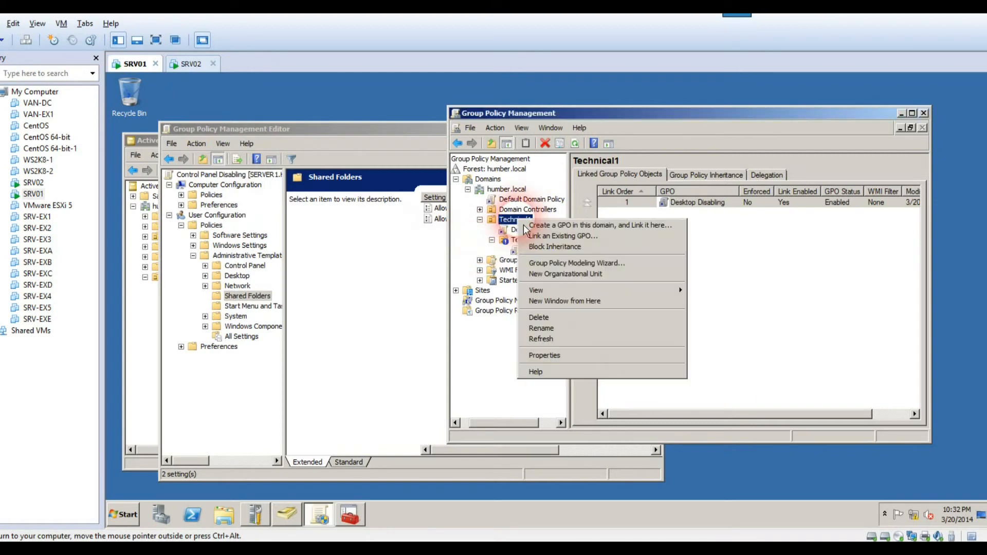
pyautogui.click(514, 230)
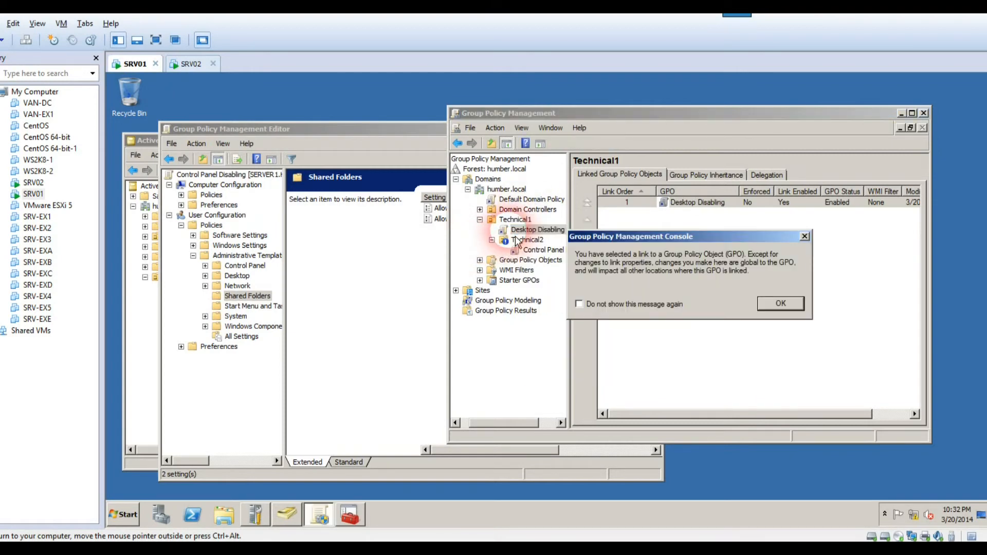
pyautogui.press('Return')
pyautogui.rightClick(535, 232)
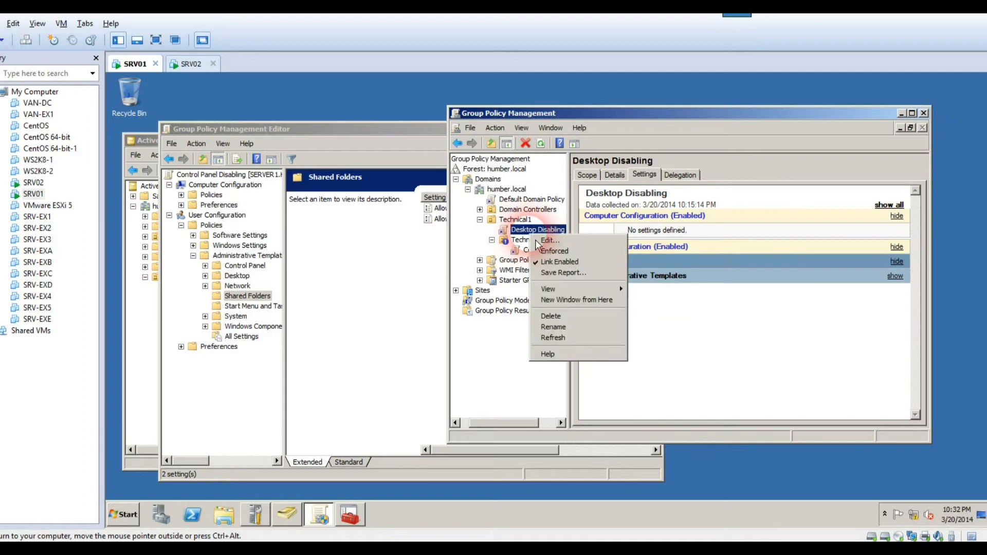
pyautogui.click(540, 251)
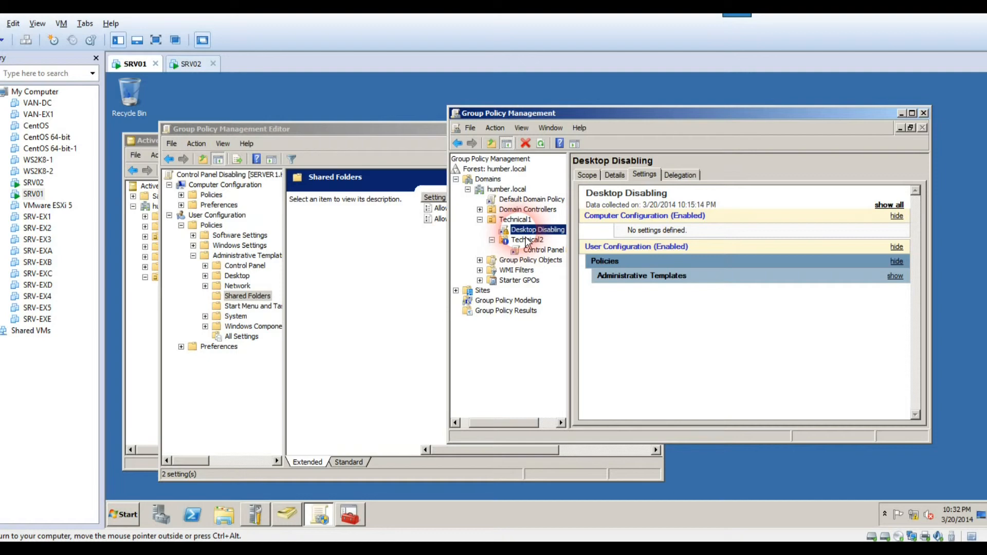
pyautogui.click(191, 64)
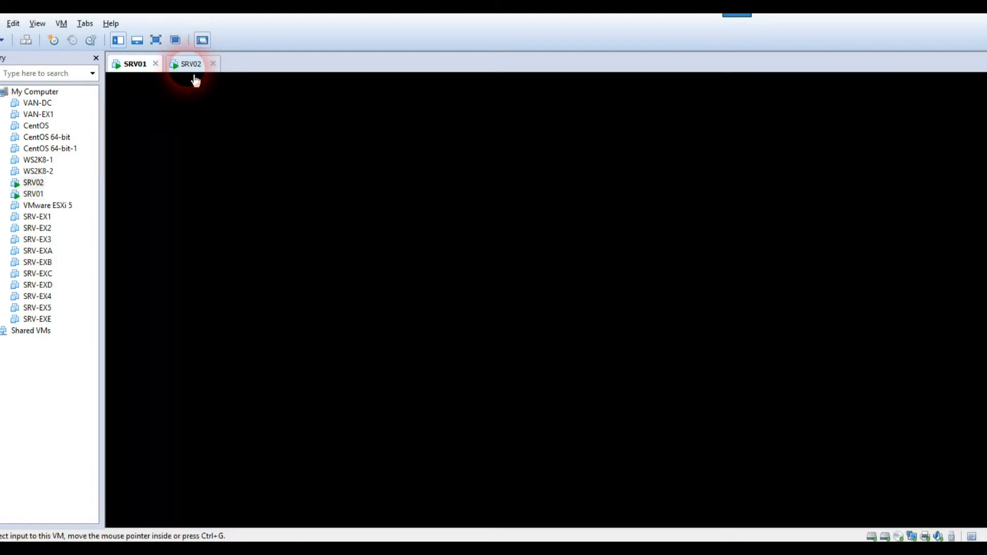
# Refresh the SRV02 desktop and check its Start menu
pyautogui.rightClick(280, 144)
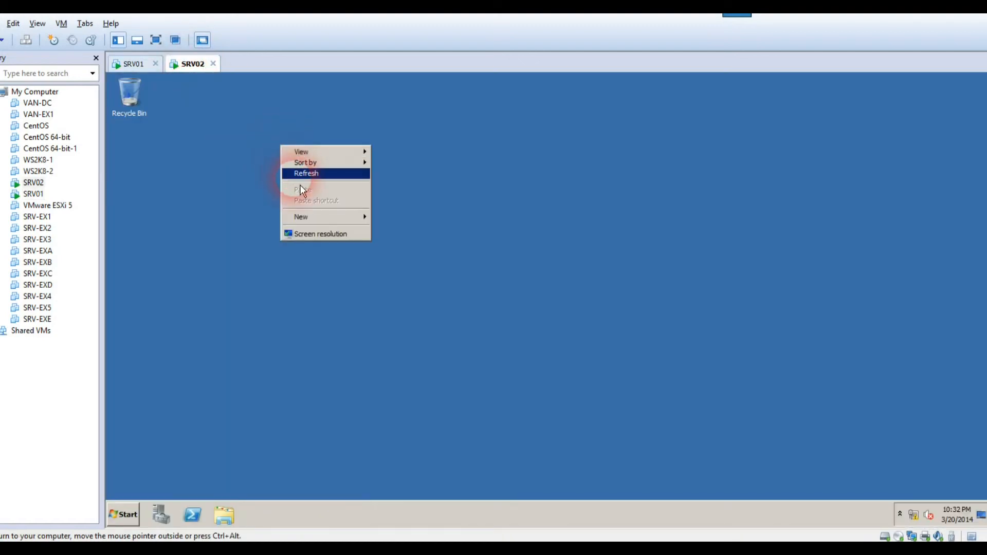
pyautogui.click(298, 171)
pyautogui.click(123, 514)
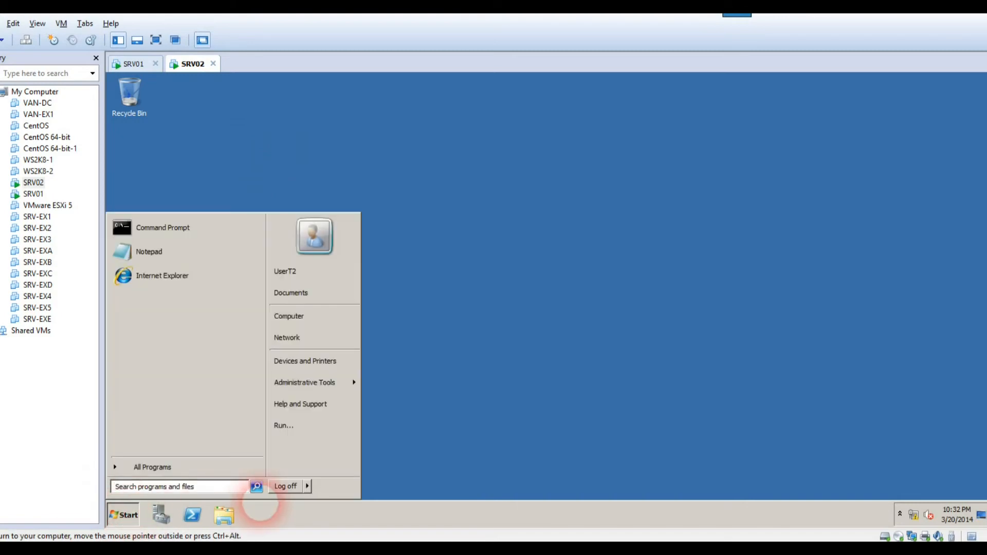
pyautogui.click(284, 497)
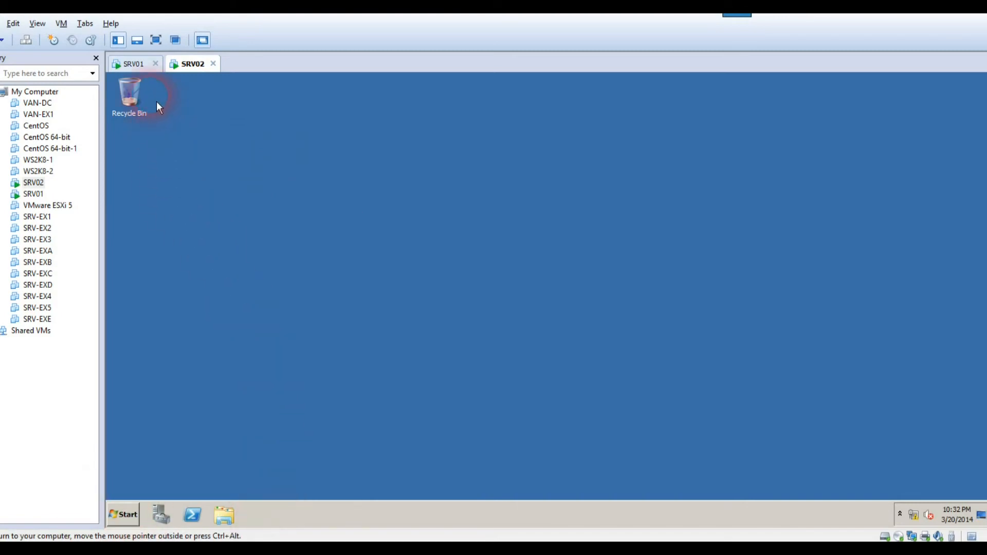
# Run gpupdate /force again from a Command Prompt on SRV01
pyautogui.click(132, 64)
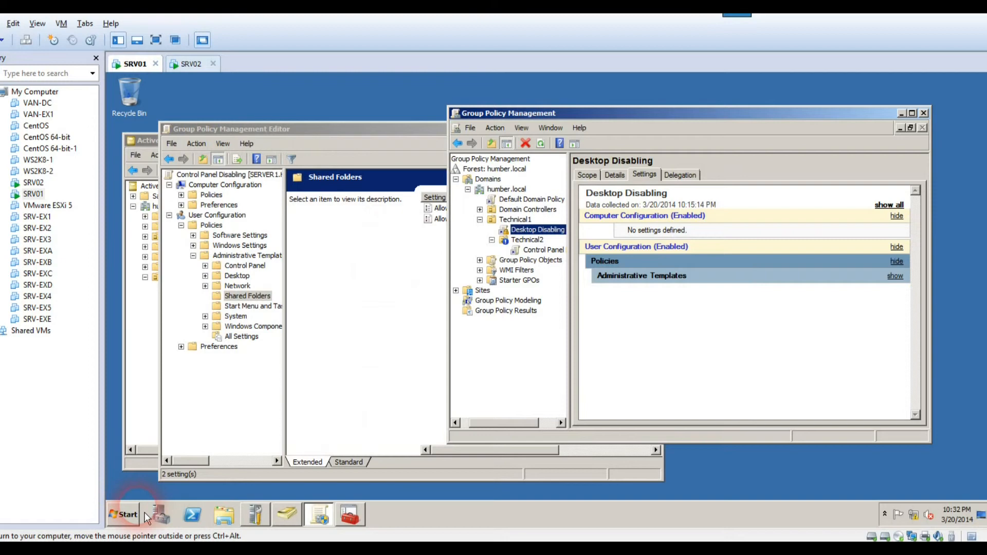
pyautogui.click(125, 514)
pyautogui.click(138, 228)
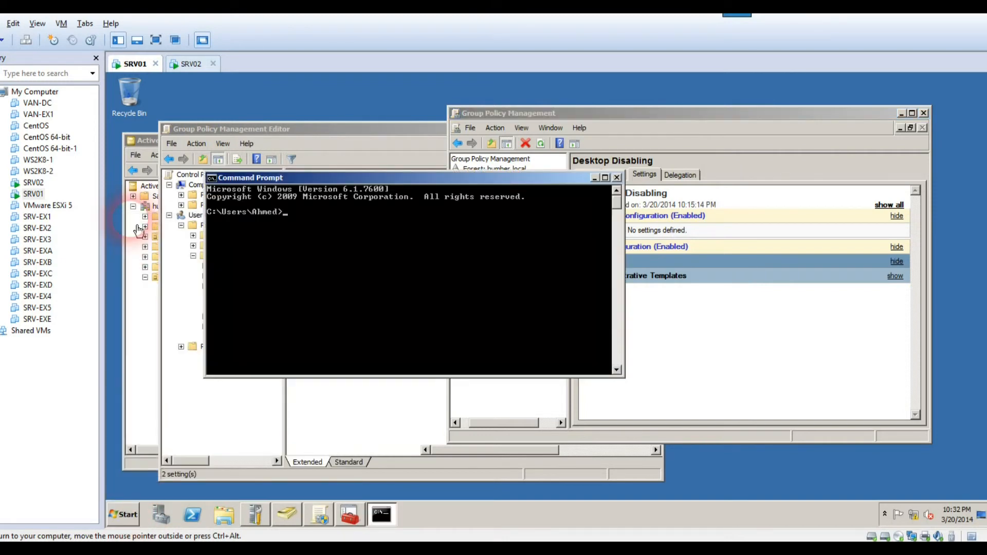
pyautogui.write('gpupdate /force')
pyautogui.press('Return')
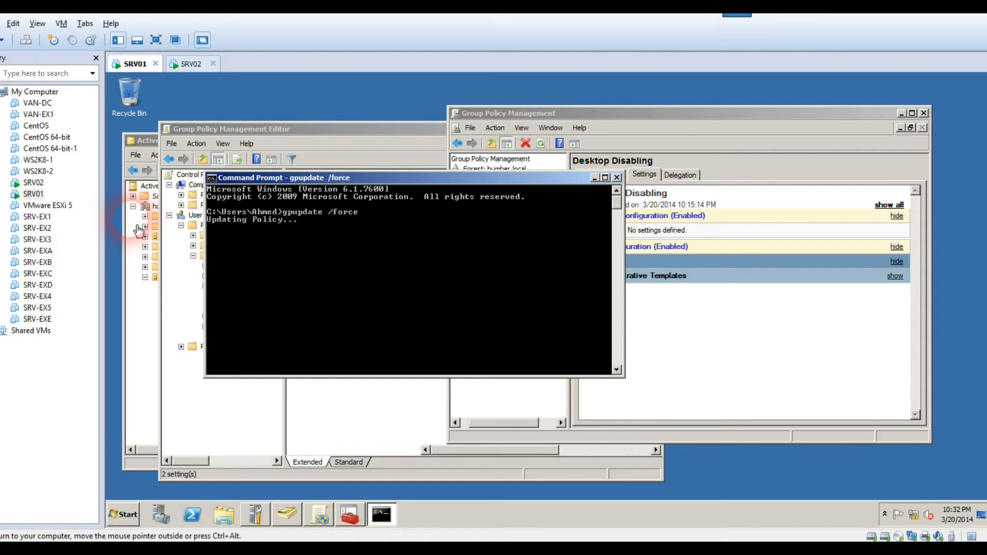
# Review the Desktop Disabling and Control Panel Disabling link settings in GPMC, then switch to SRV02
pyautogui.click(188, 65)
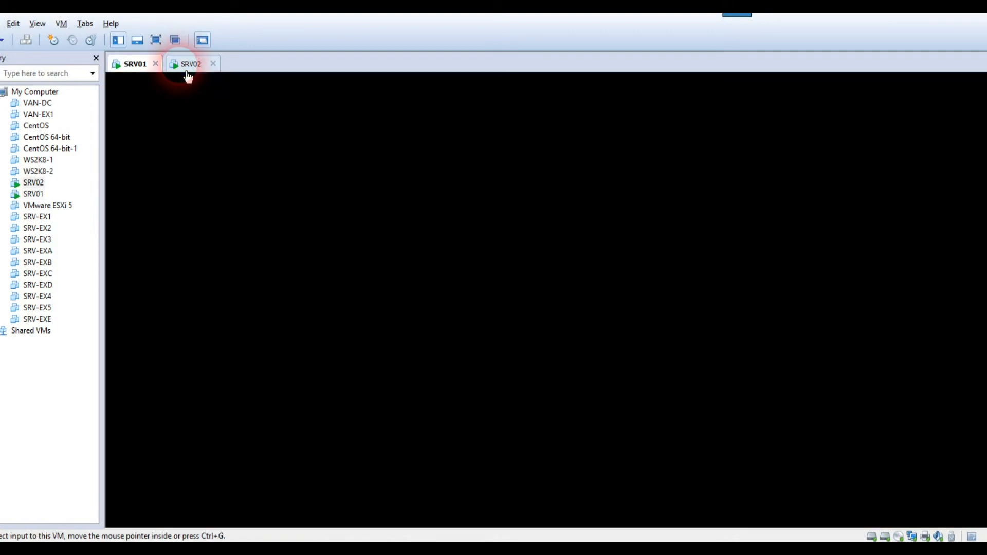
pyautogui.click(144, 73)
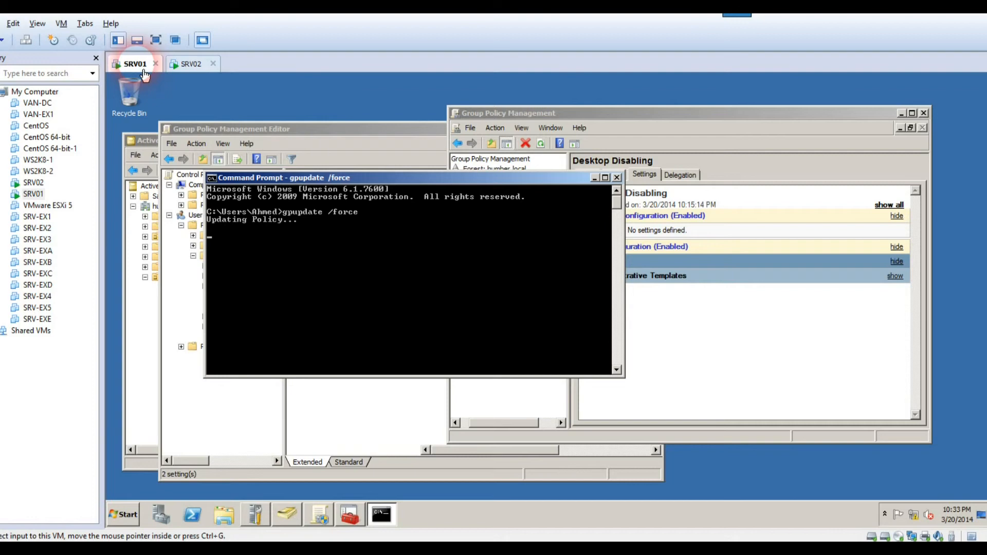
pyautogui.click(724, 387)
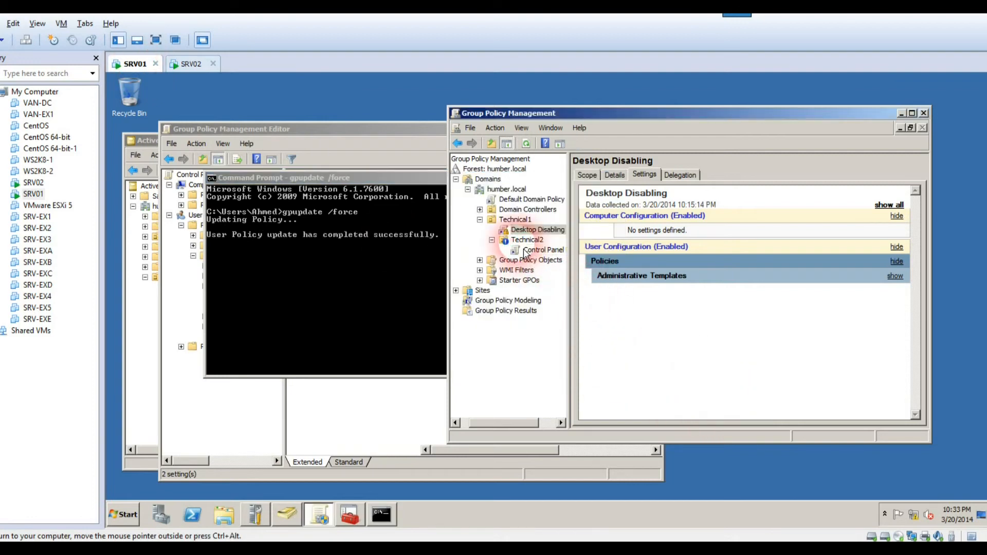
pyautogui.press('Down')
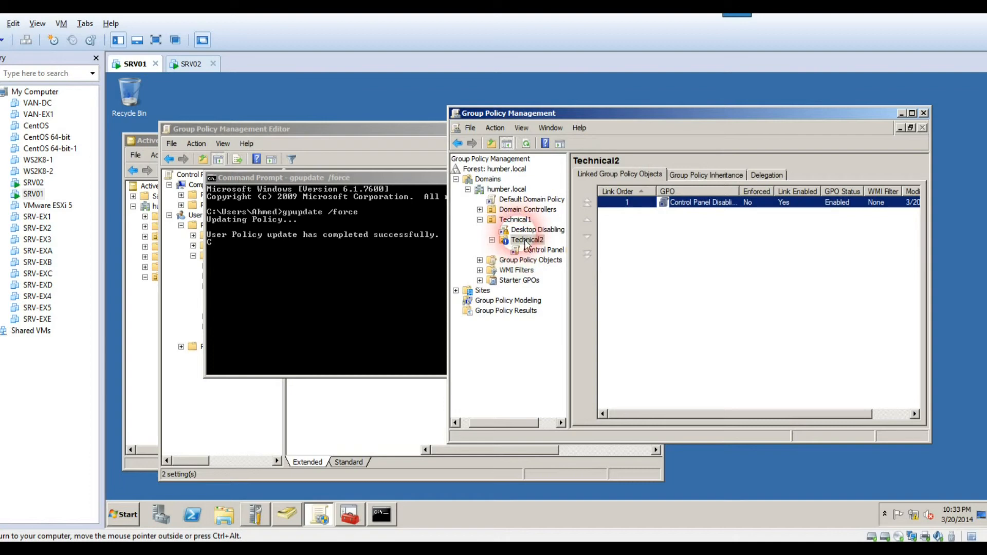
pyautogui.click(527, 232)
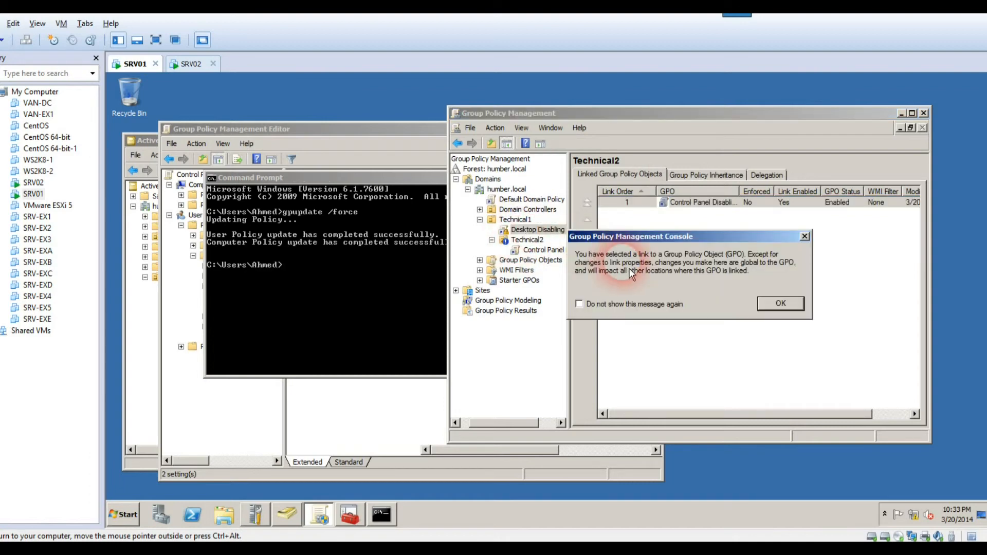
pyautogui.press('Return')
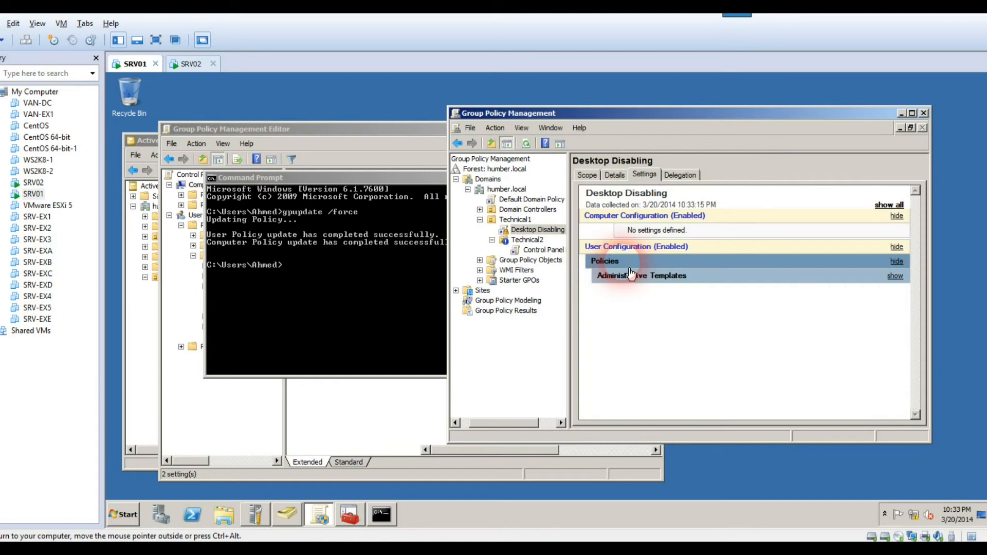
pyautogui.click(543, 248)
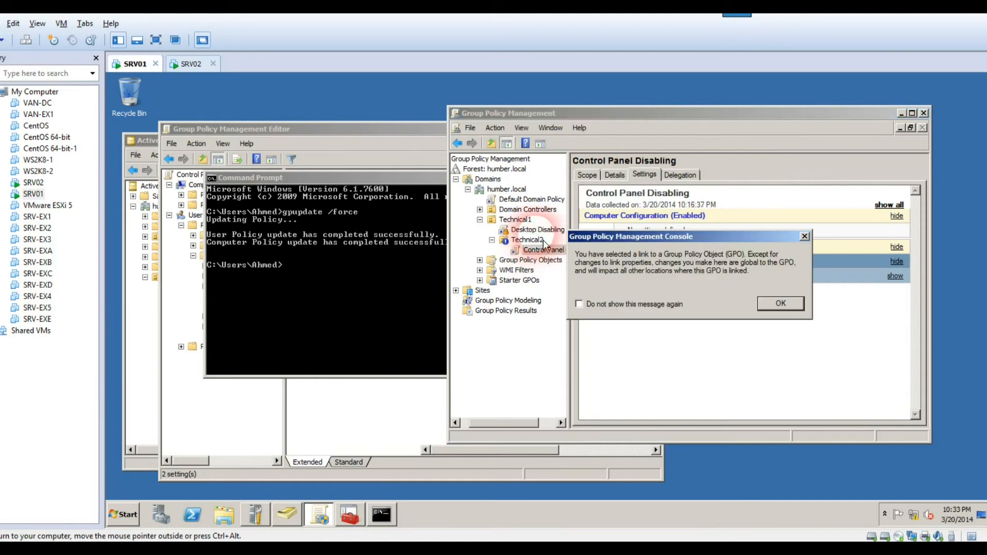
pyautogui.click(764, 304)
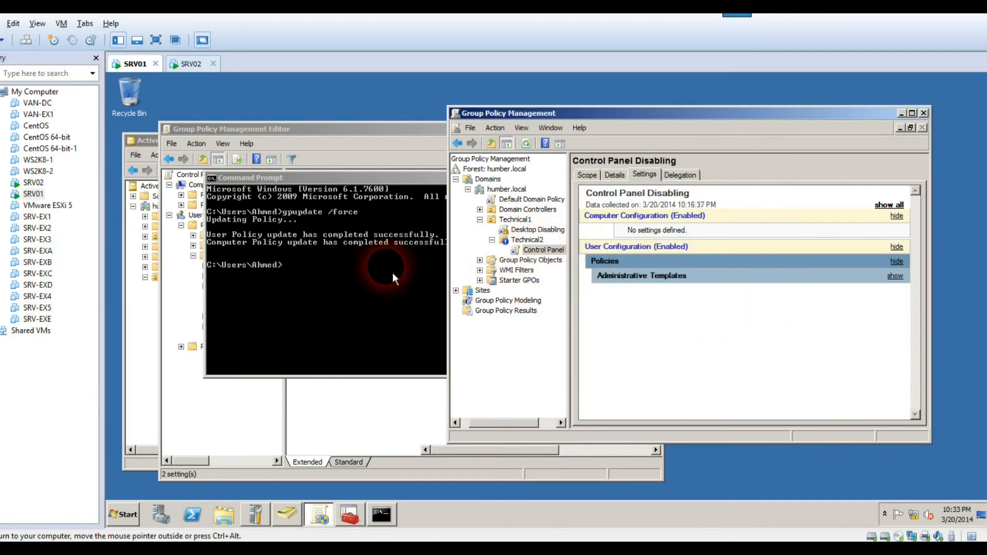
pyautogui.click(189, 64)
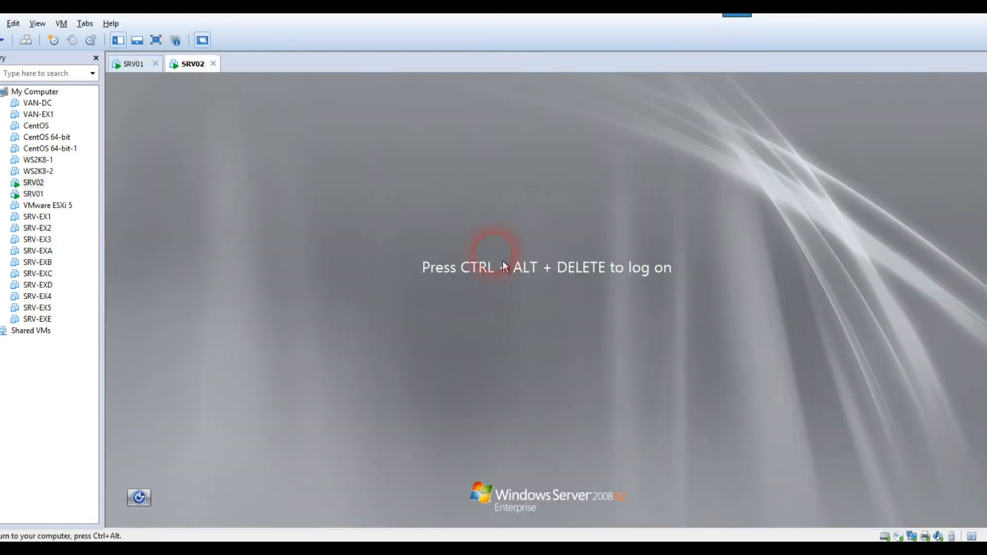
# Log on to SRV02 as UserT2, confirm Start has no Control Panel, then return to SRV01
pyautogui.click(27, 42)
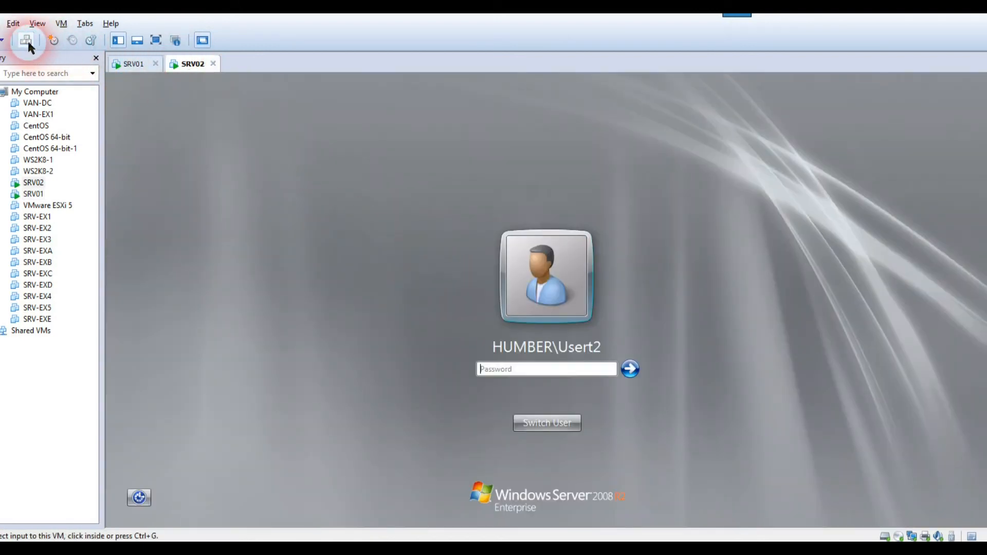
pyautogui.click(548, 378)
pyautogui.write('••••••••')
pyautogui.press('Return')
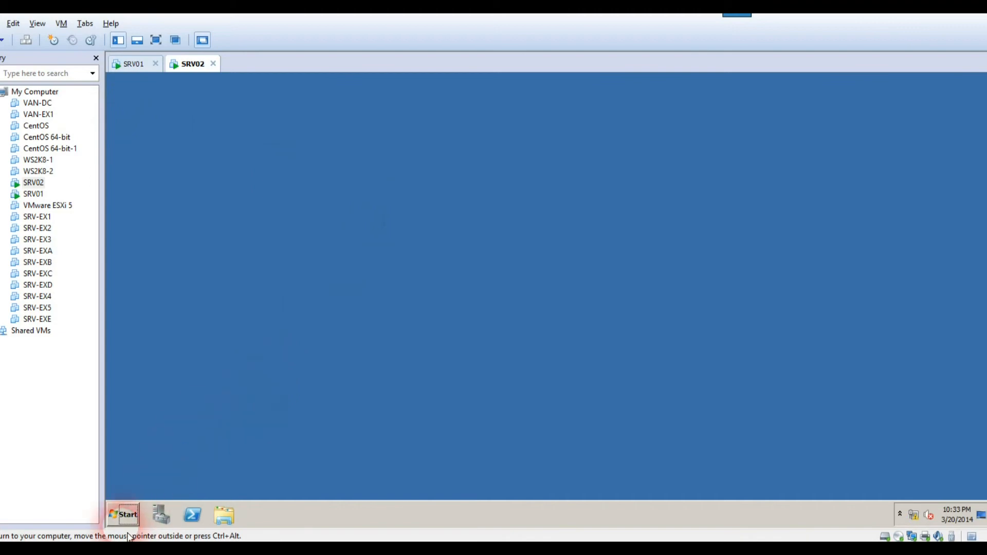
pyautogui.click(125, 515)
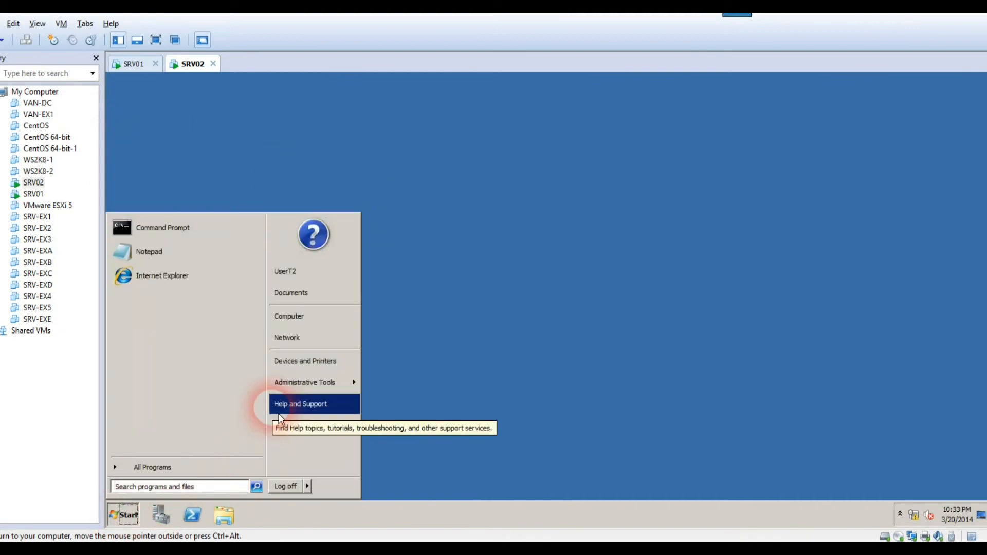
pyautogui.click(131, 65)
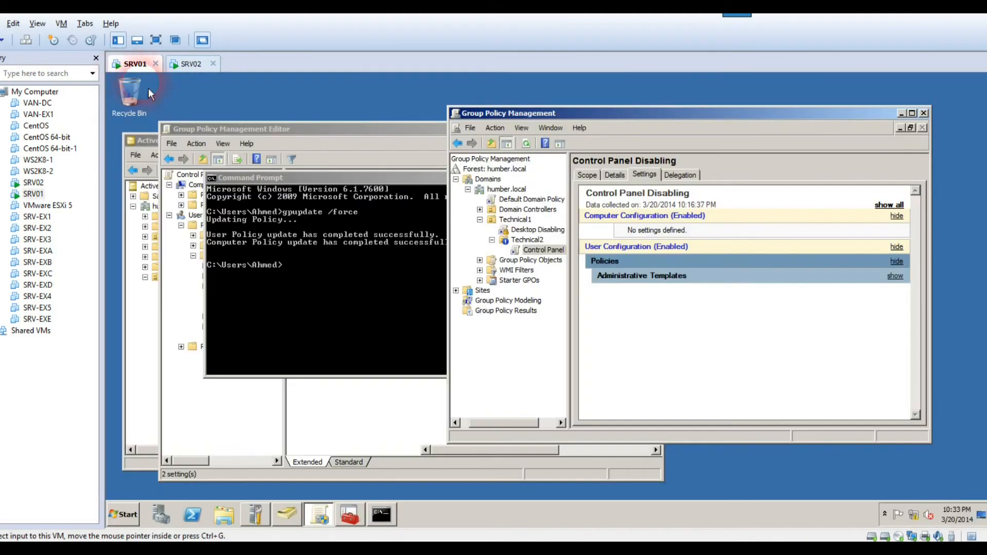
# Delete the Control Panel Disabling GPO link from the Technical2 OU
pyautogui.click(531, 256)
pyautogui.rightClick(507, 254)
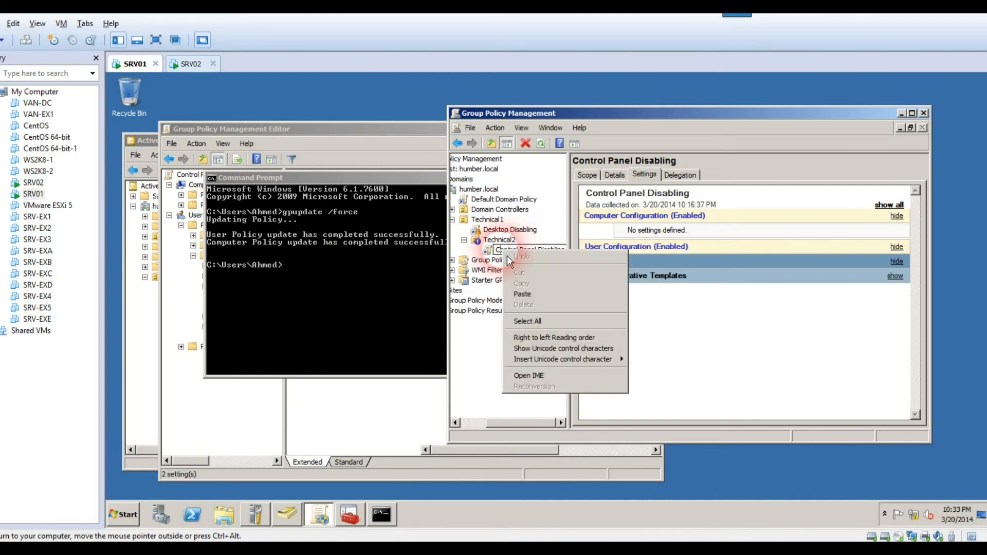
pyautogui.press('Escape')
pyautogui.rightClick(497, 256)
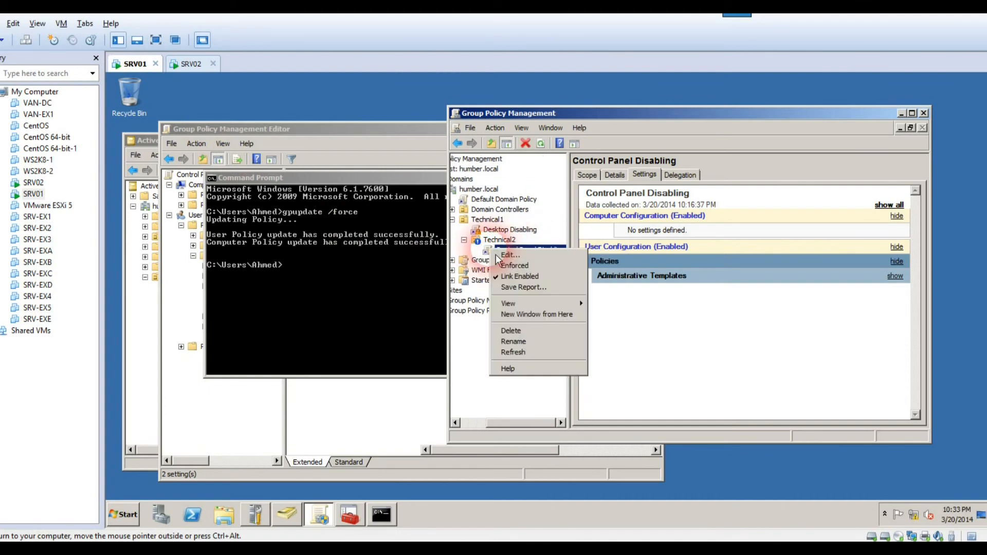
pyautogui.click(514, 330)
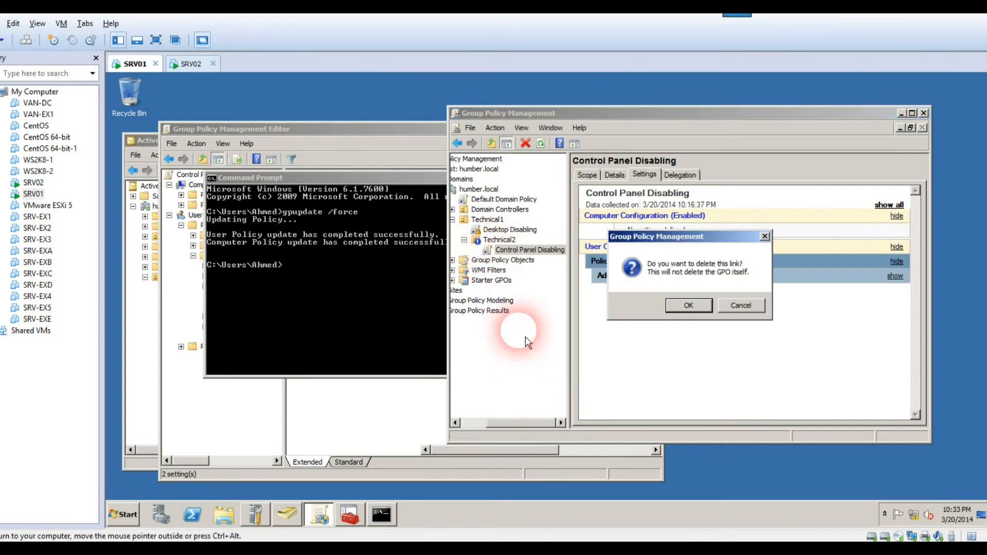
pyautogui.click(688, 304)
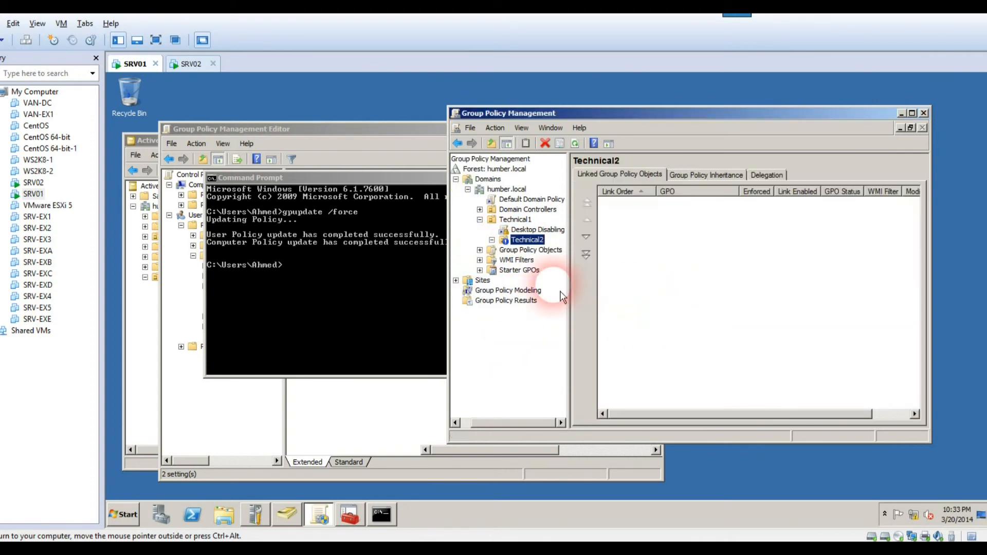
# Log UserT2 off SRV02 and rerun gpupdate /force on SRV01
pyautogui.click(183, 64)
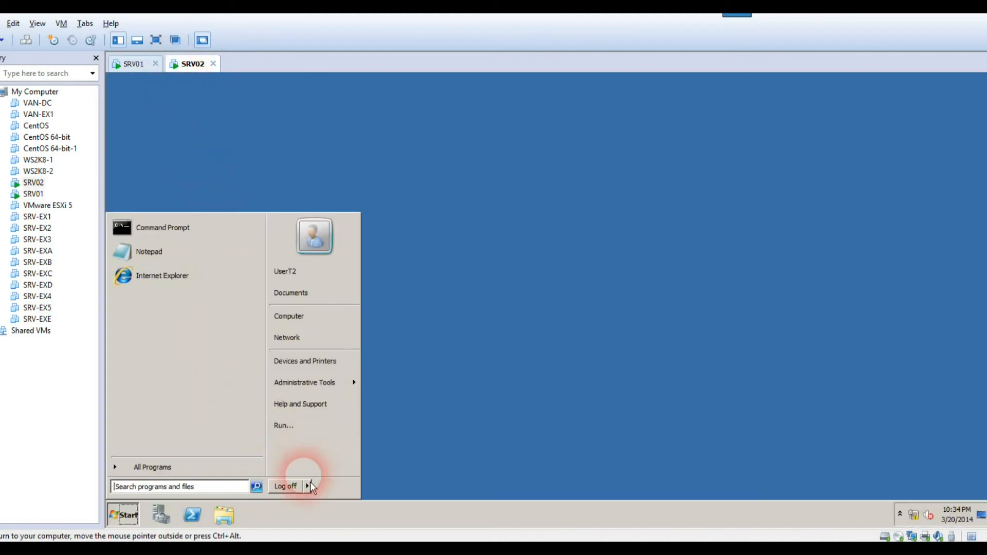
pyautogui.click(293, 487)
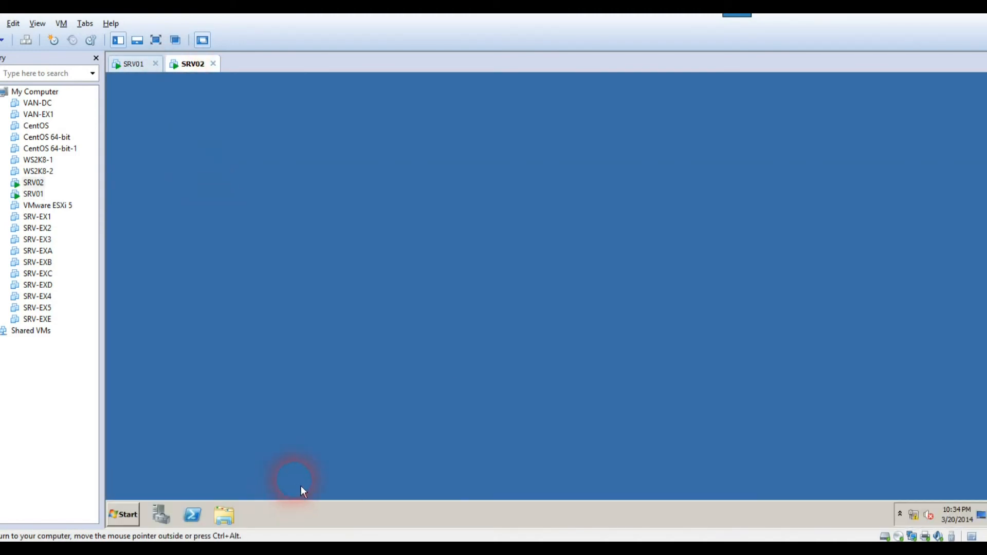
pyautogui.click(134, 64)
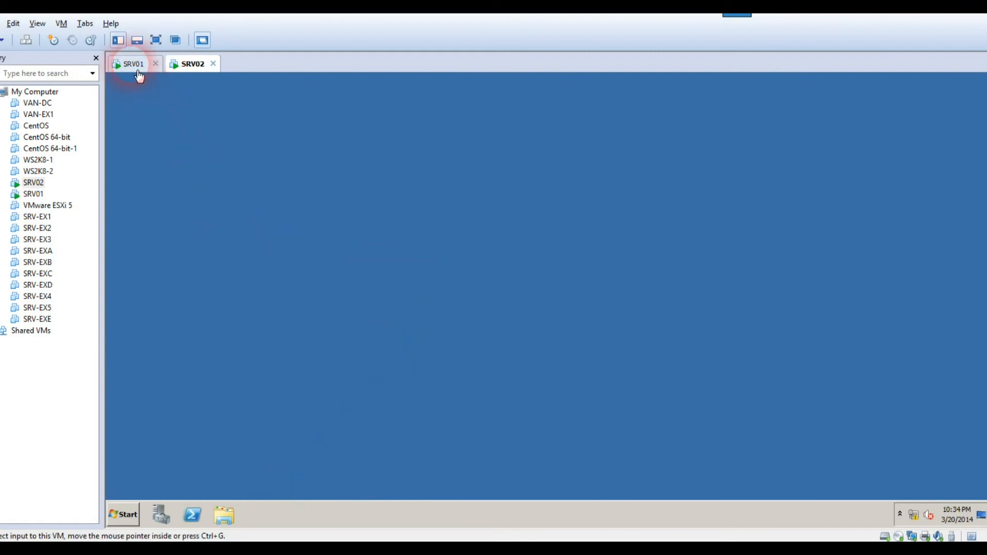
pyautogui.click(307, 308)
pyautogui.press('Up')
pyautogui.press('Return')
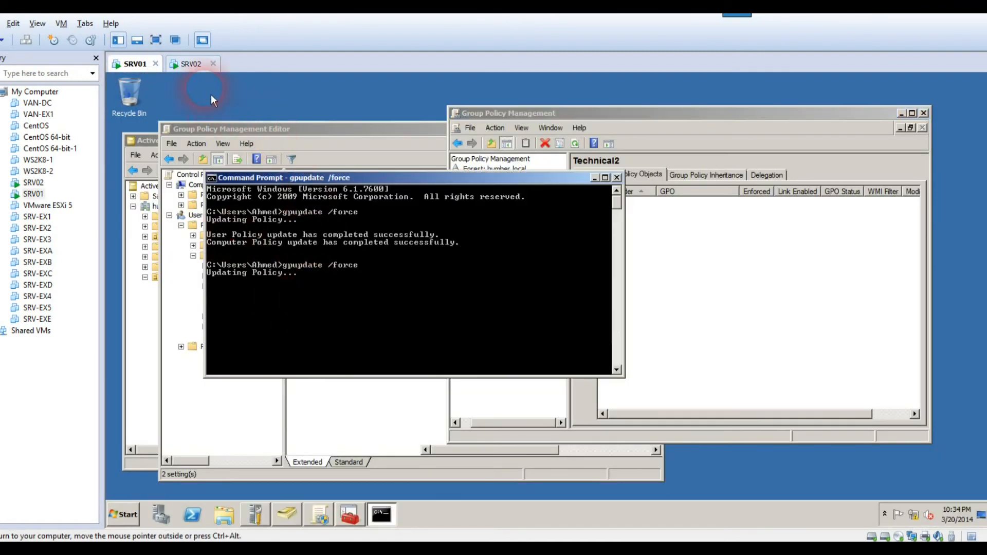
pyautogui.click(191, 66)
pyautogui.click(325, 189)
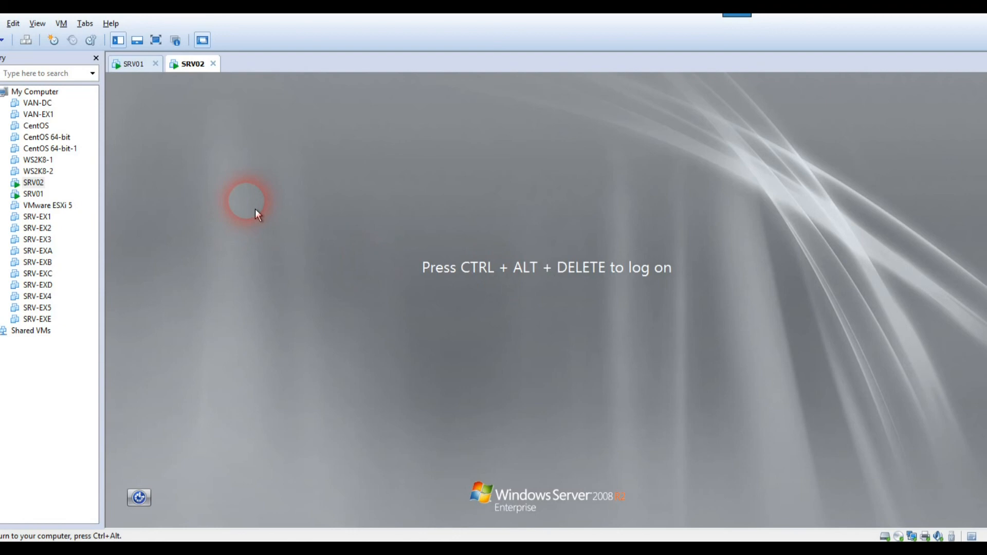
# Log back on to SRV02 as the test user with the account password
pyautogui.click(25, 42)
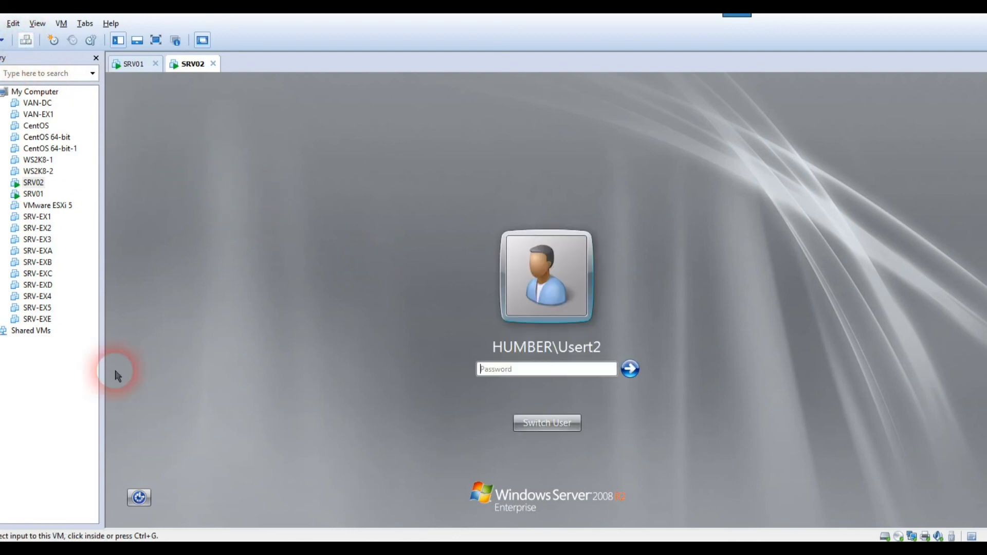
pyautogui.click(506, 370)
pyautogui.click(509, 371)
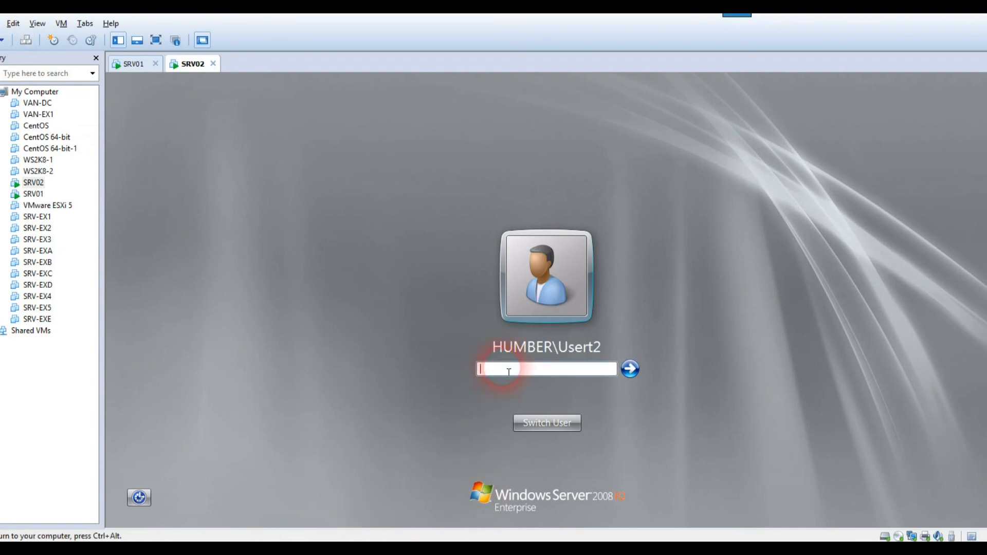
pyautogui.write('Pa$$w0rd')
pyautogui.press('Return')
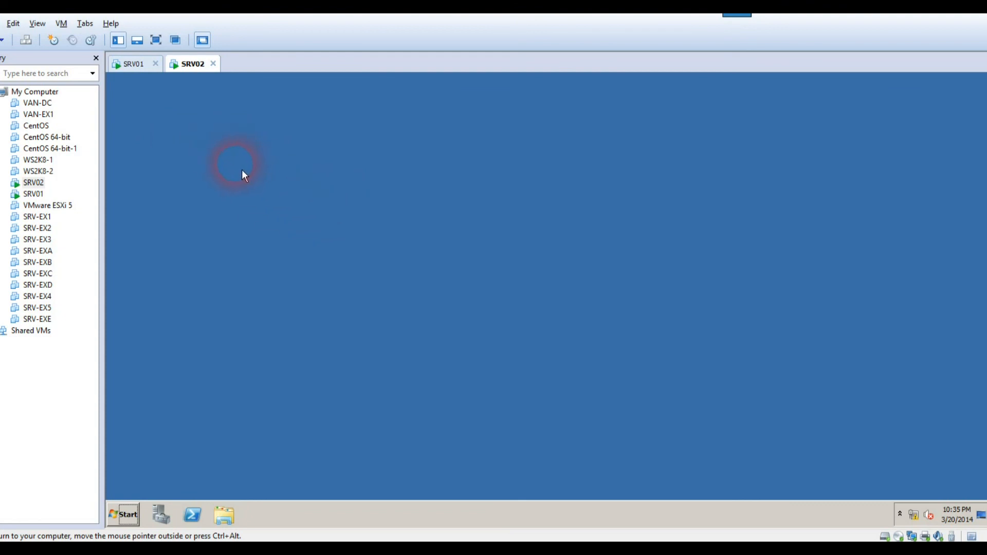
# Open Control Panel from the Start menu, confirming it now works on SRV02
pyautogui.click(129, 523)
pyautogui.click(292, 366)
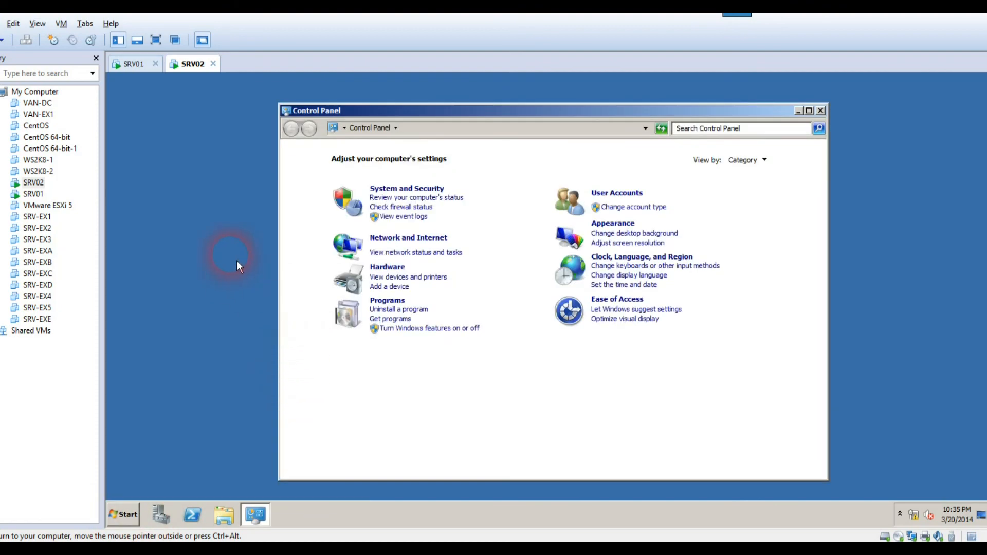
pyautogui.hotkey('ctrl', 'alt')
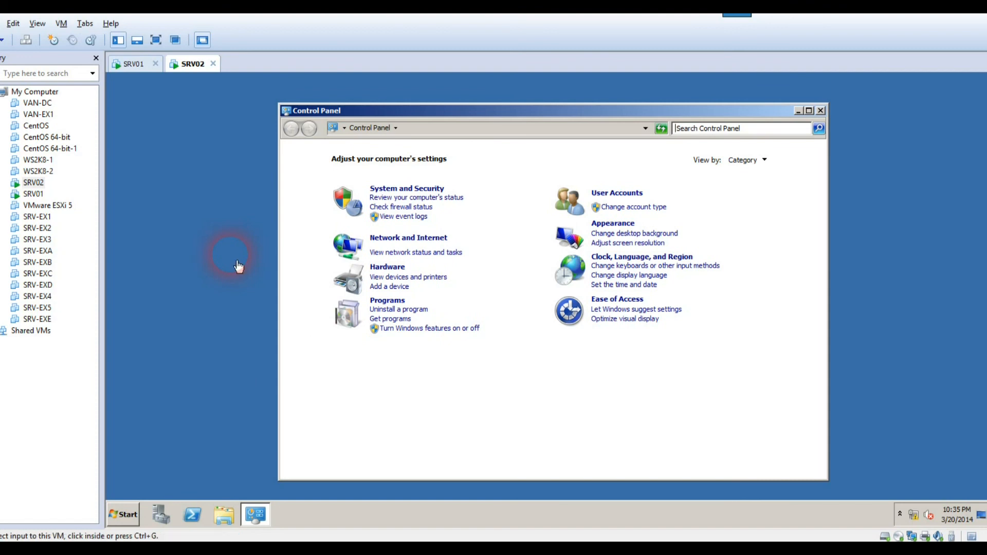